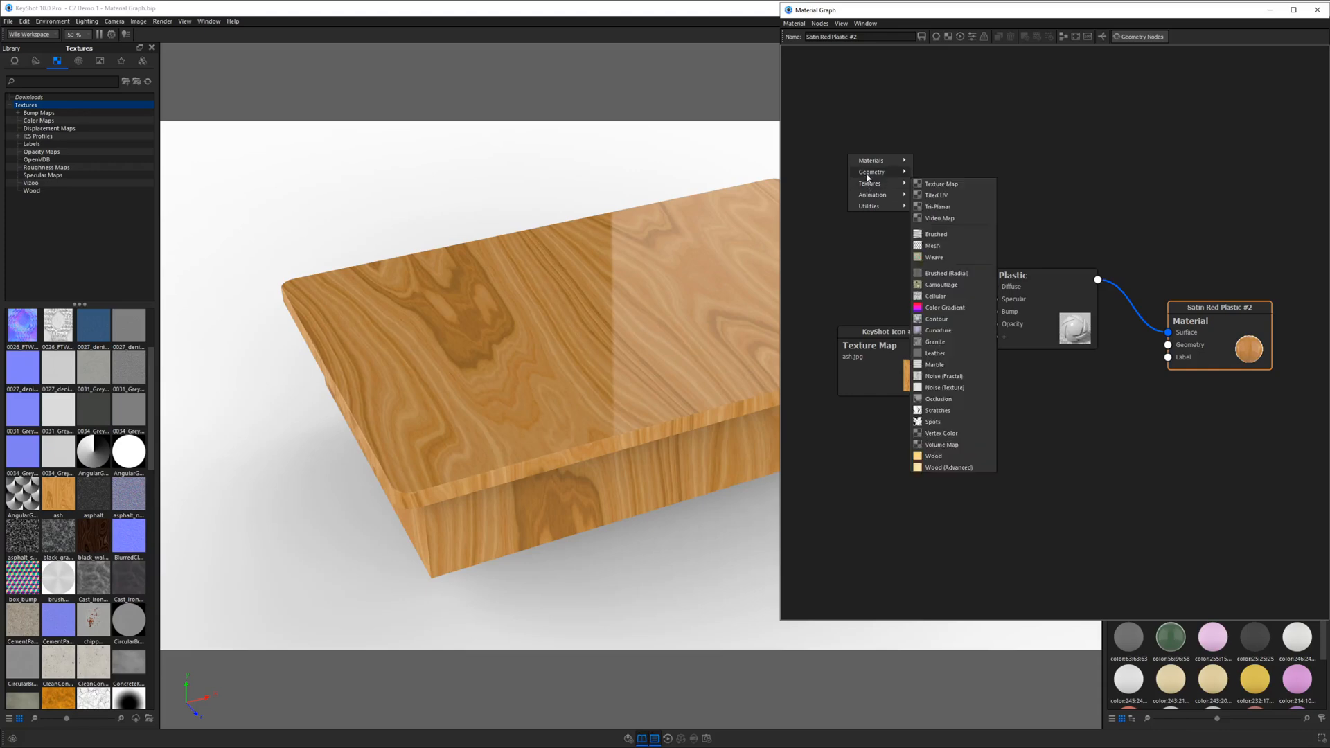
Move the ash Texture Map node higher up, to the upper left of the Plastic node, and close the Material Graph
click(867, 113)
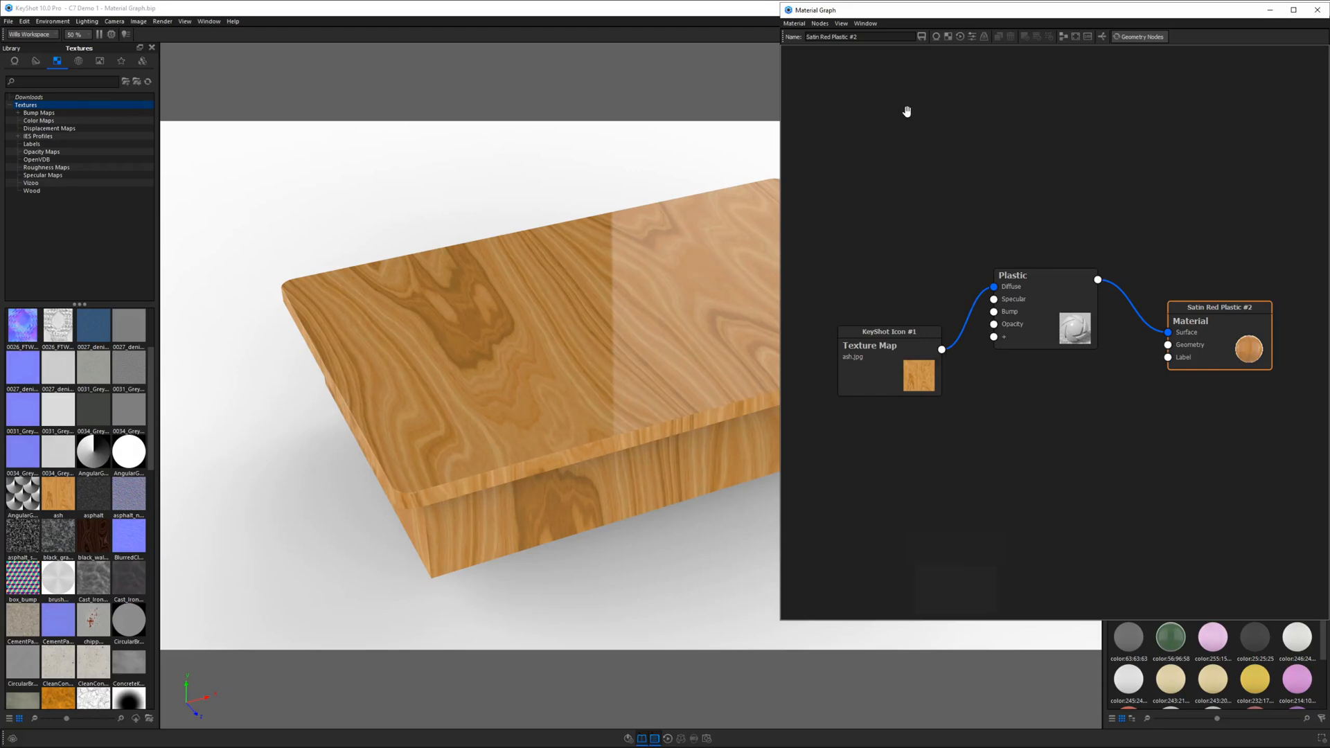
drag(869, 354, 859, 214)
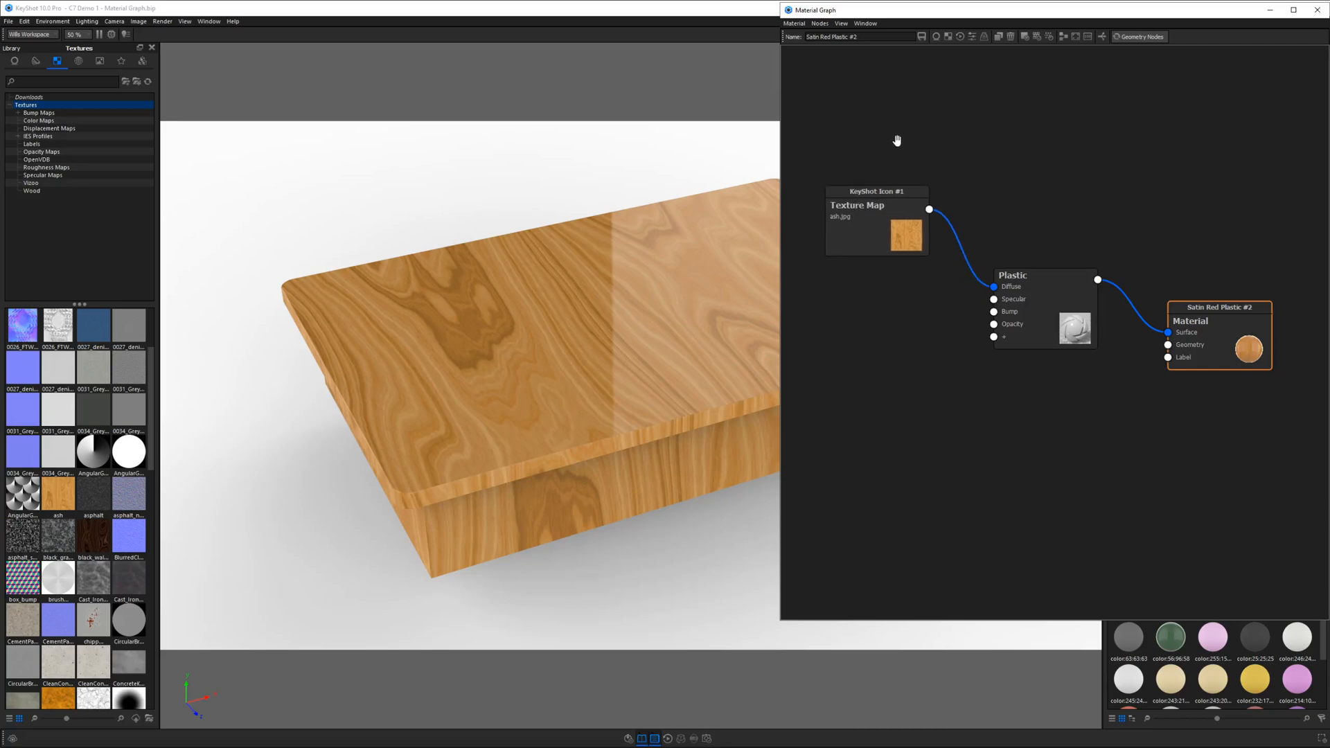
right_click(1024, 108)
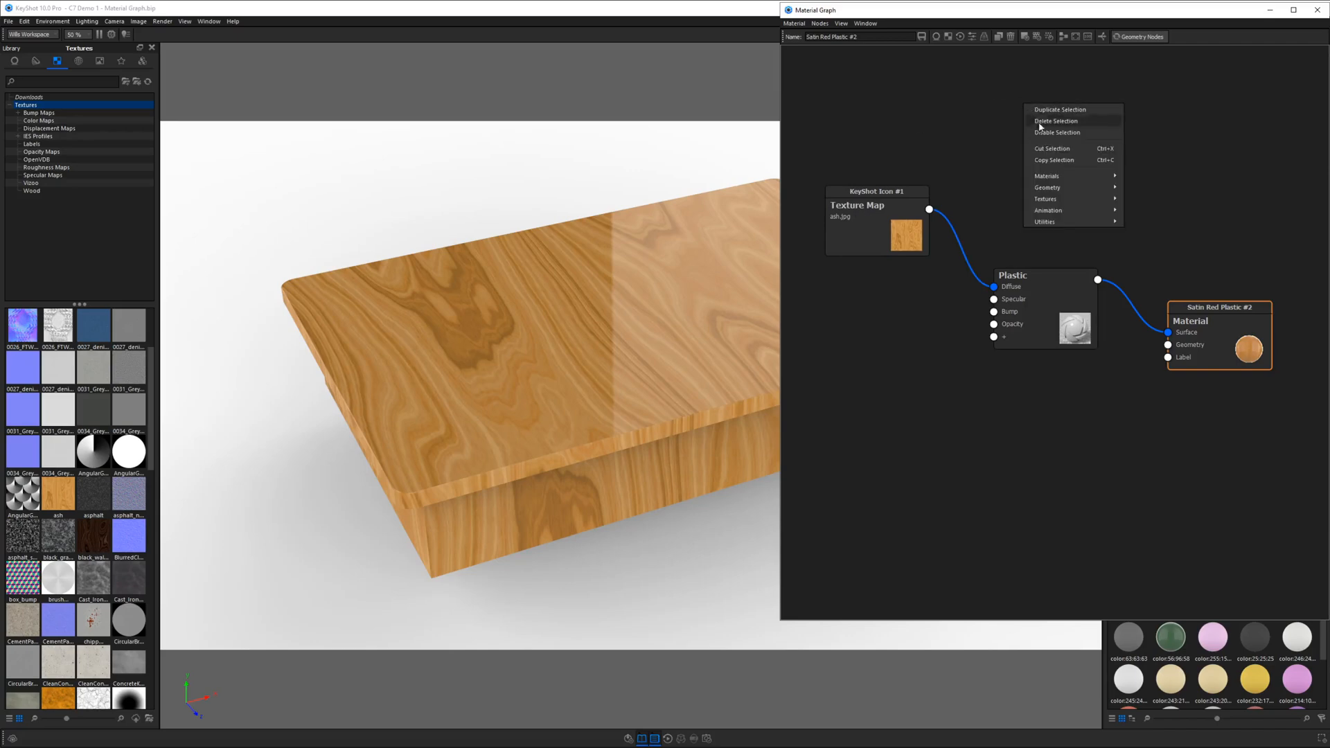
mouse_move(1057, 201)
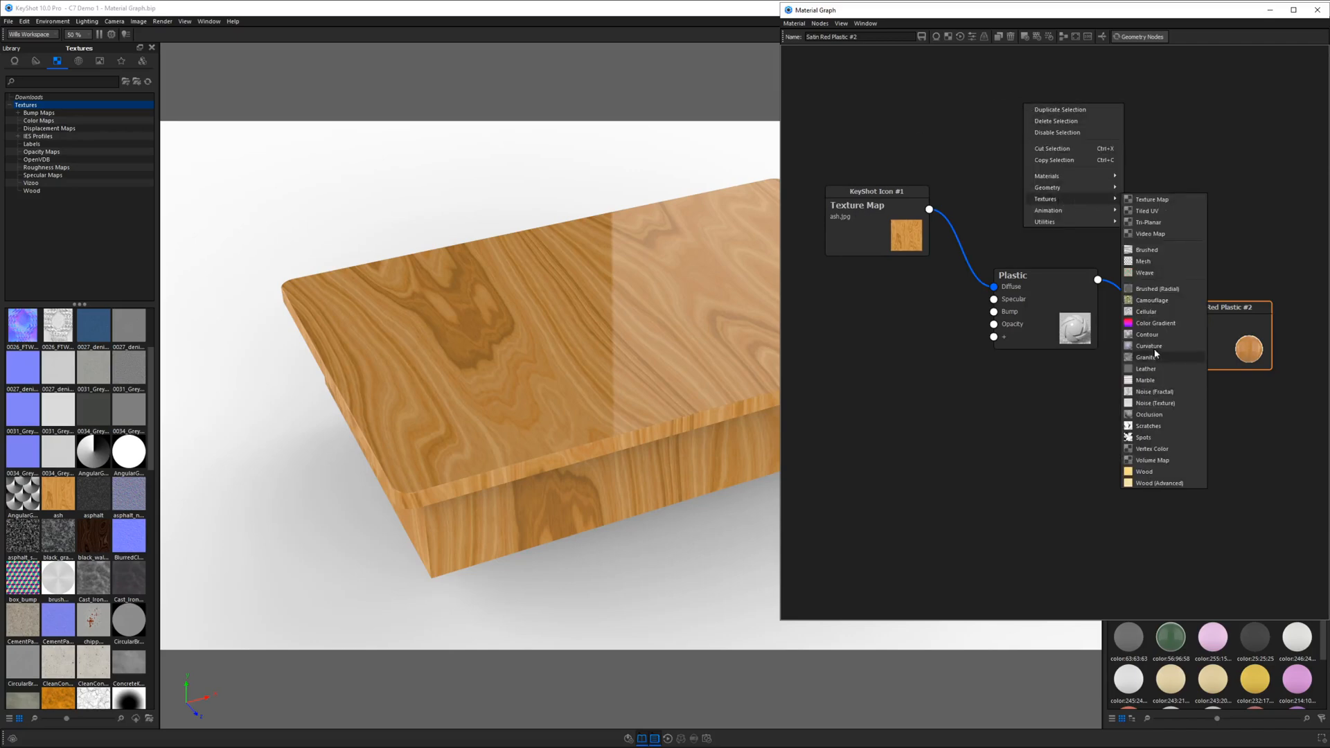
click(905, 122)
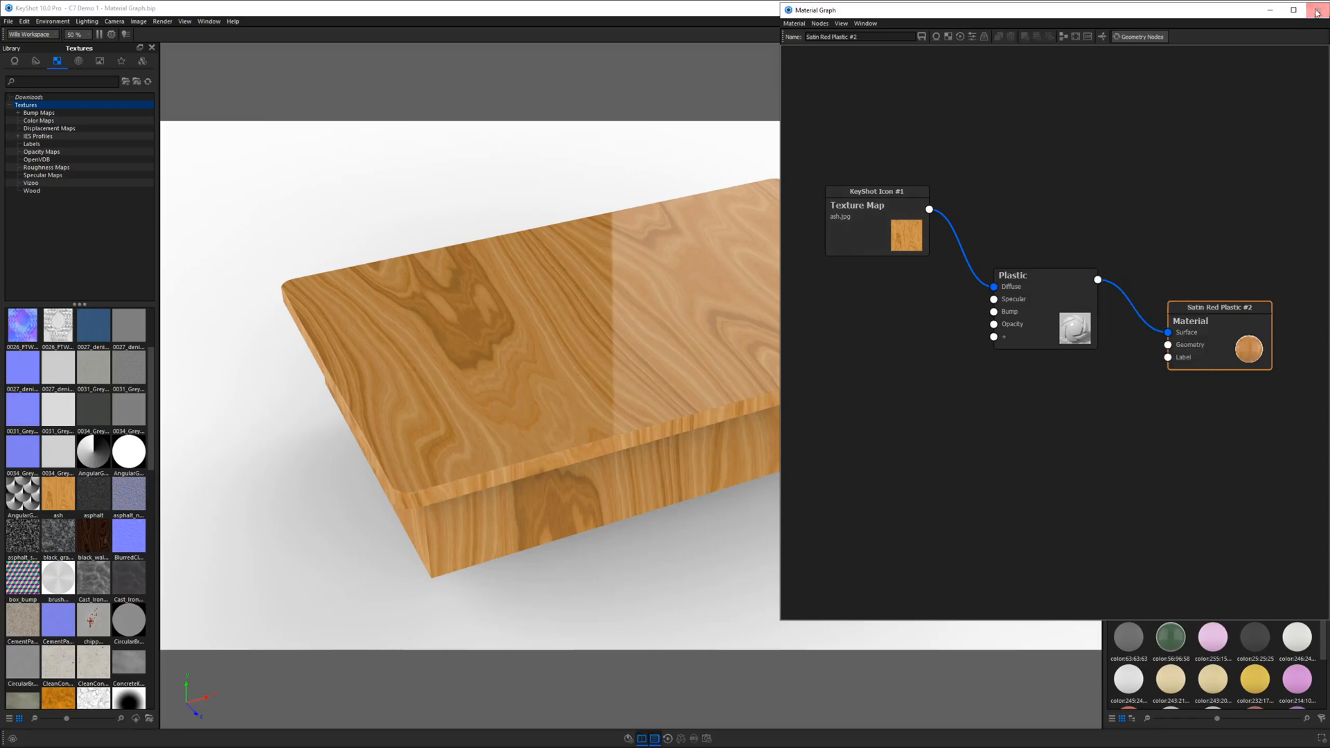
click(1319, 11)
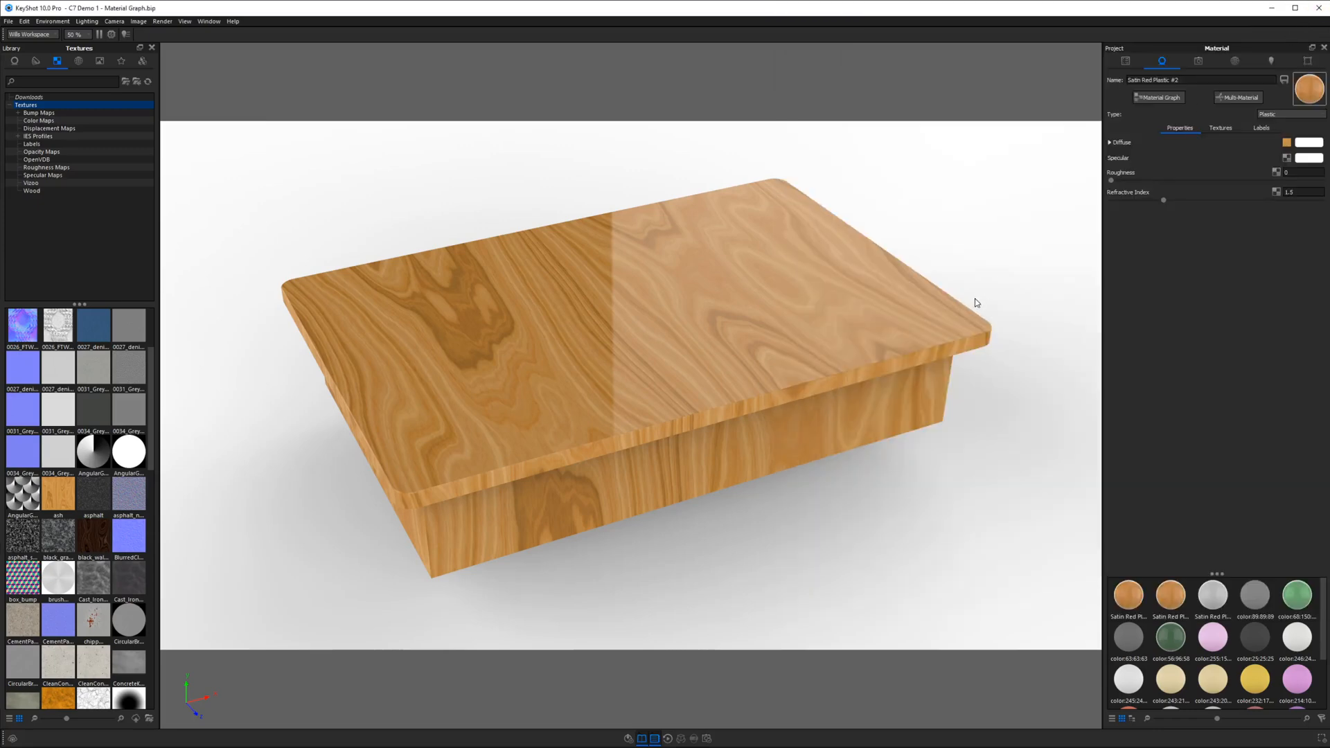
Show only the tabletop by hiding the base beneath it, and bring up the texture settings of the tabletop's material
drag(594, 297, 681, 271)
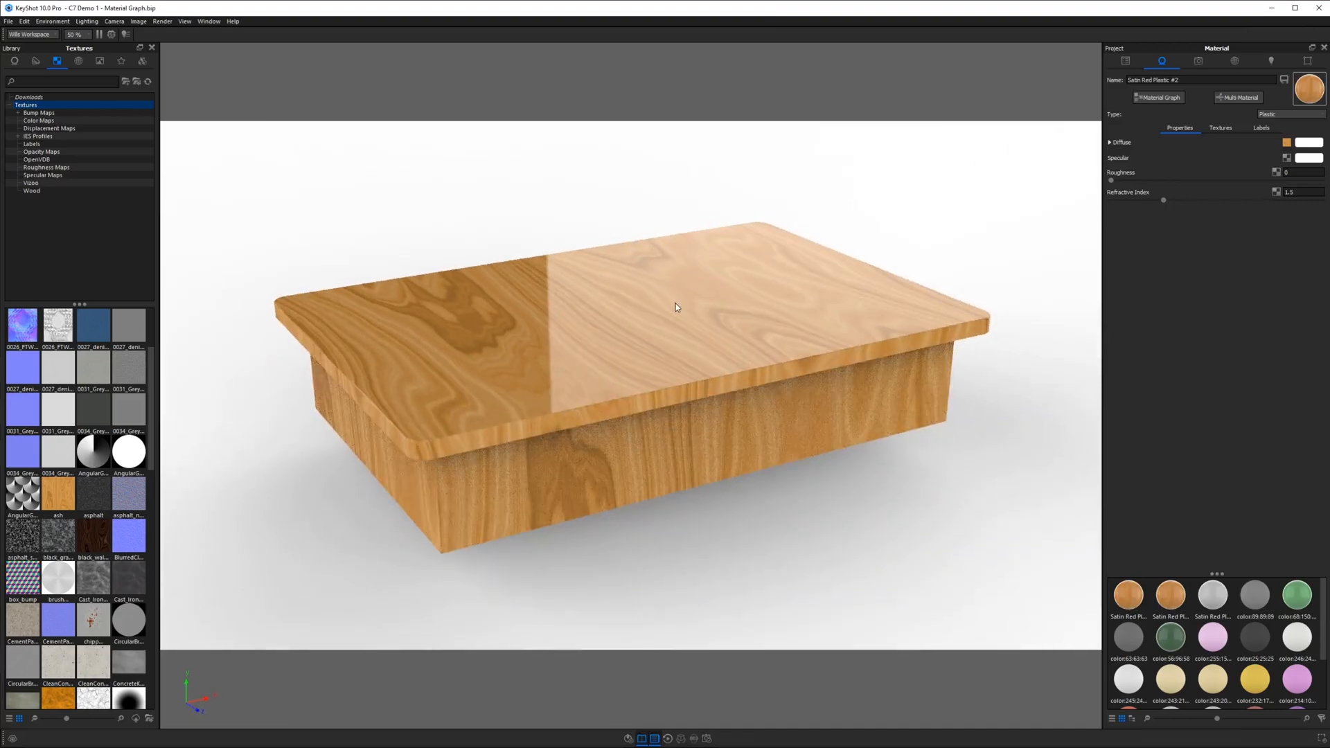
key(s)
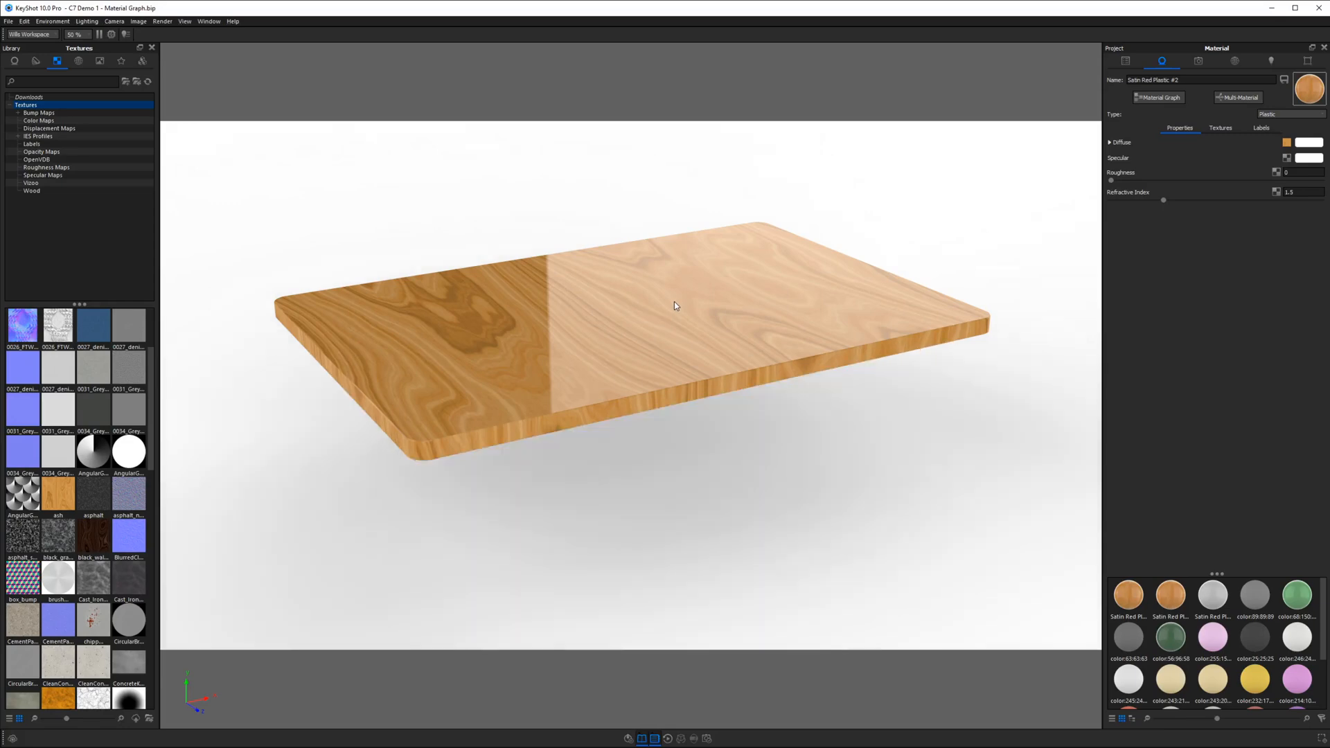
drag(670, 309, 668, 378)
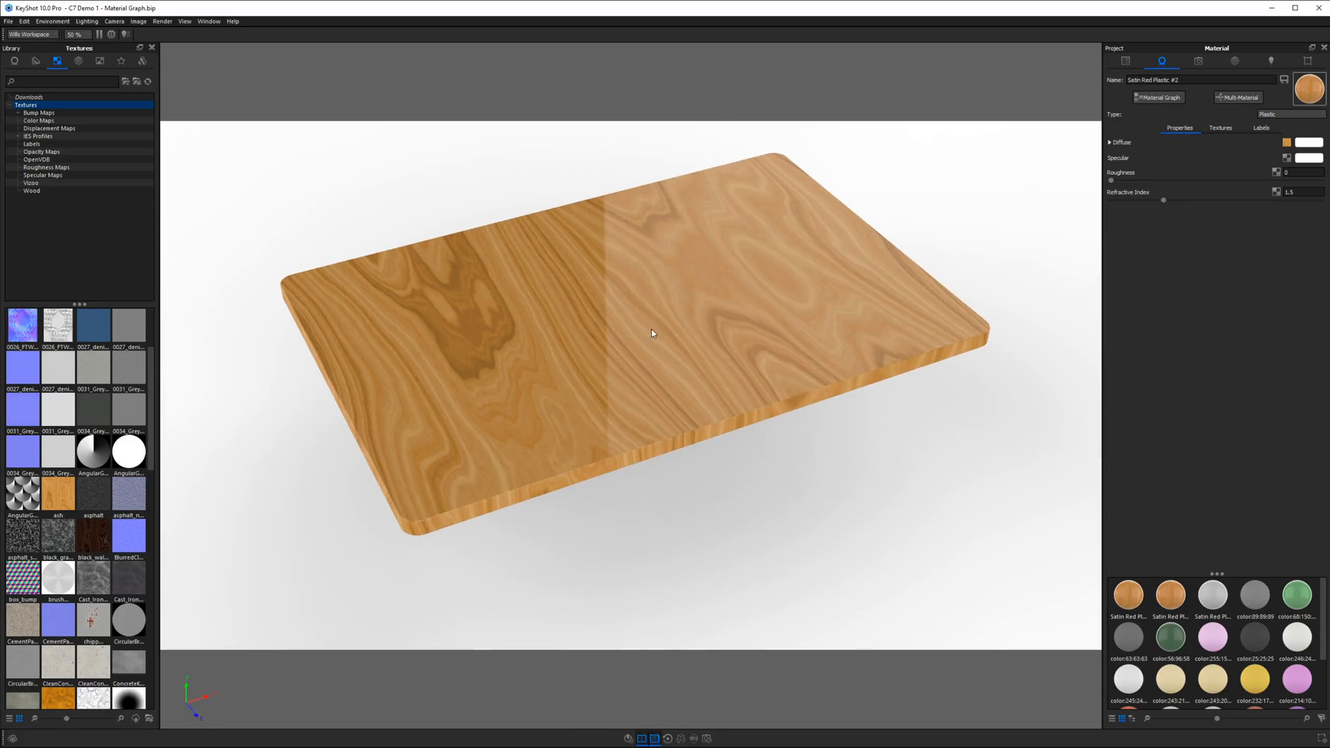
right_click(651, 331)
click(683, 393)
click(1221, 129)
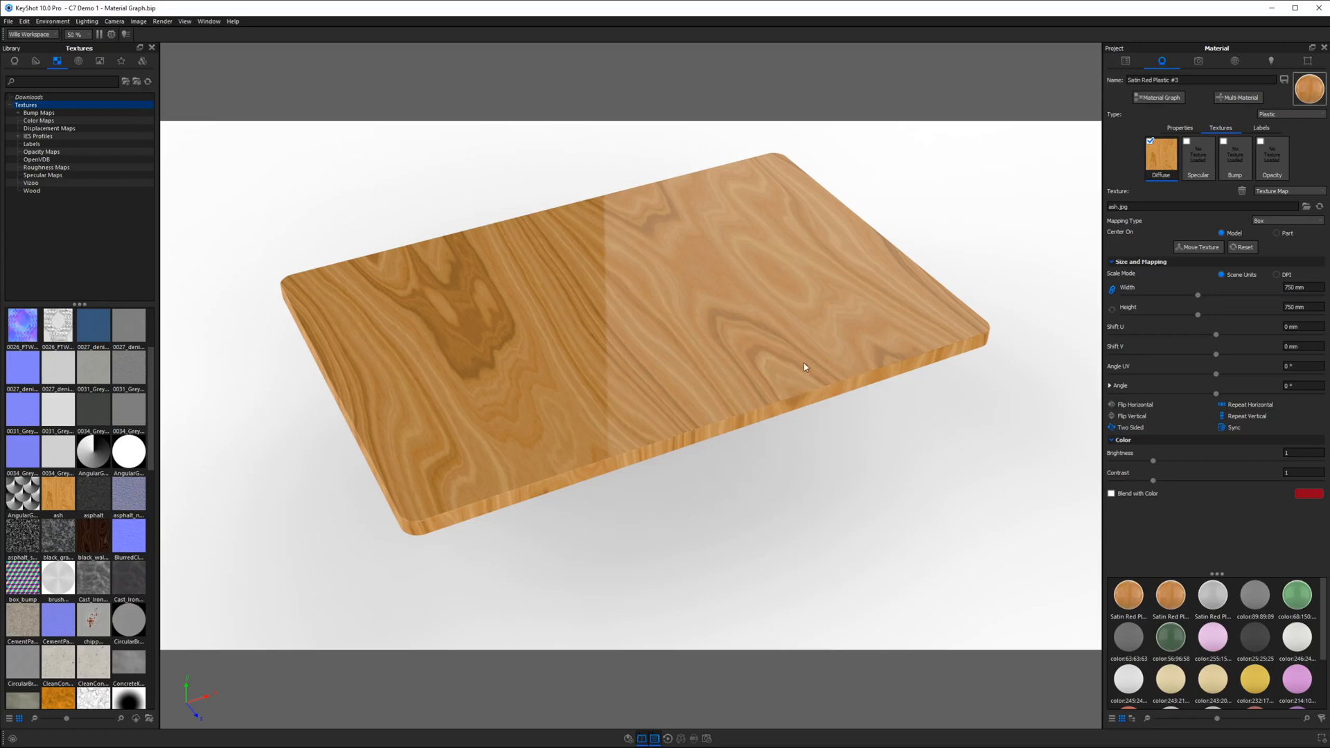
Examine how the ash texture wraps around the tabletop's edge and rounded corner, and review the available mapping types
drag(695, 466, 595, 386)
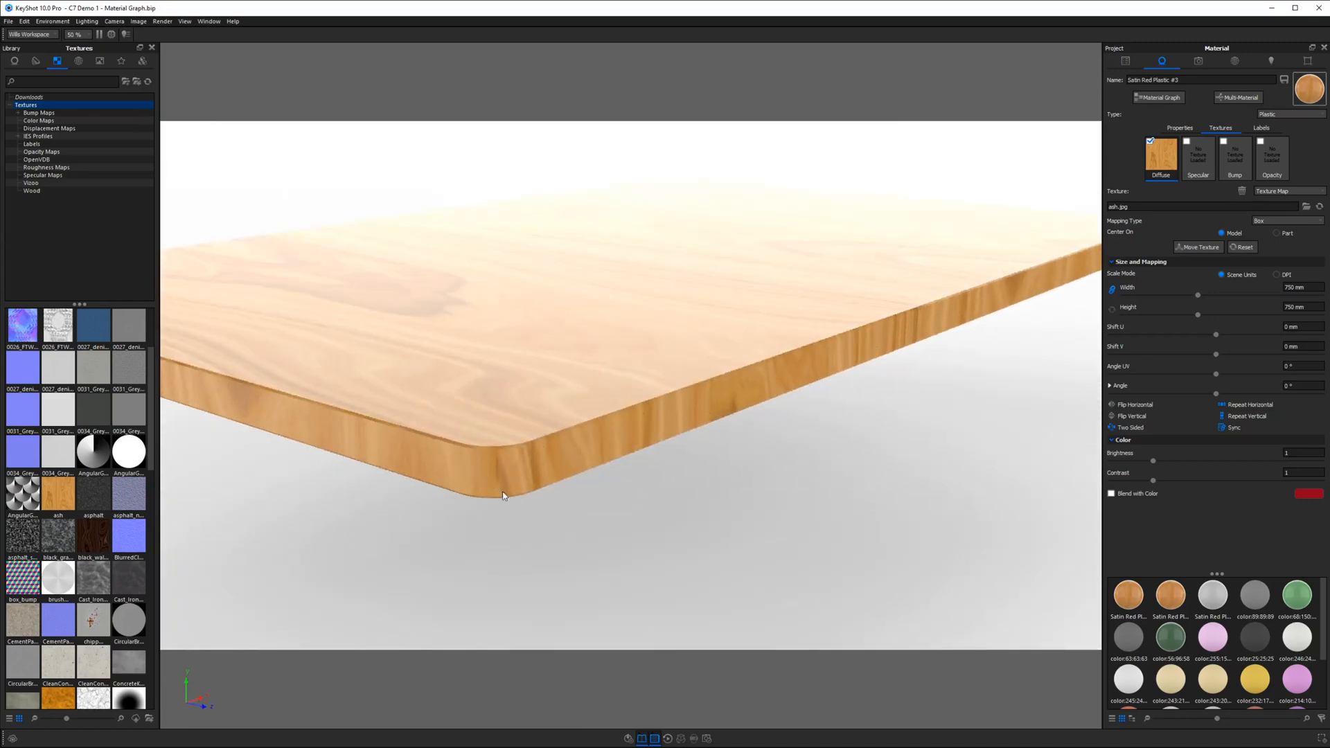
click(1308, 220)
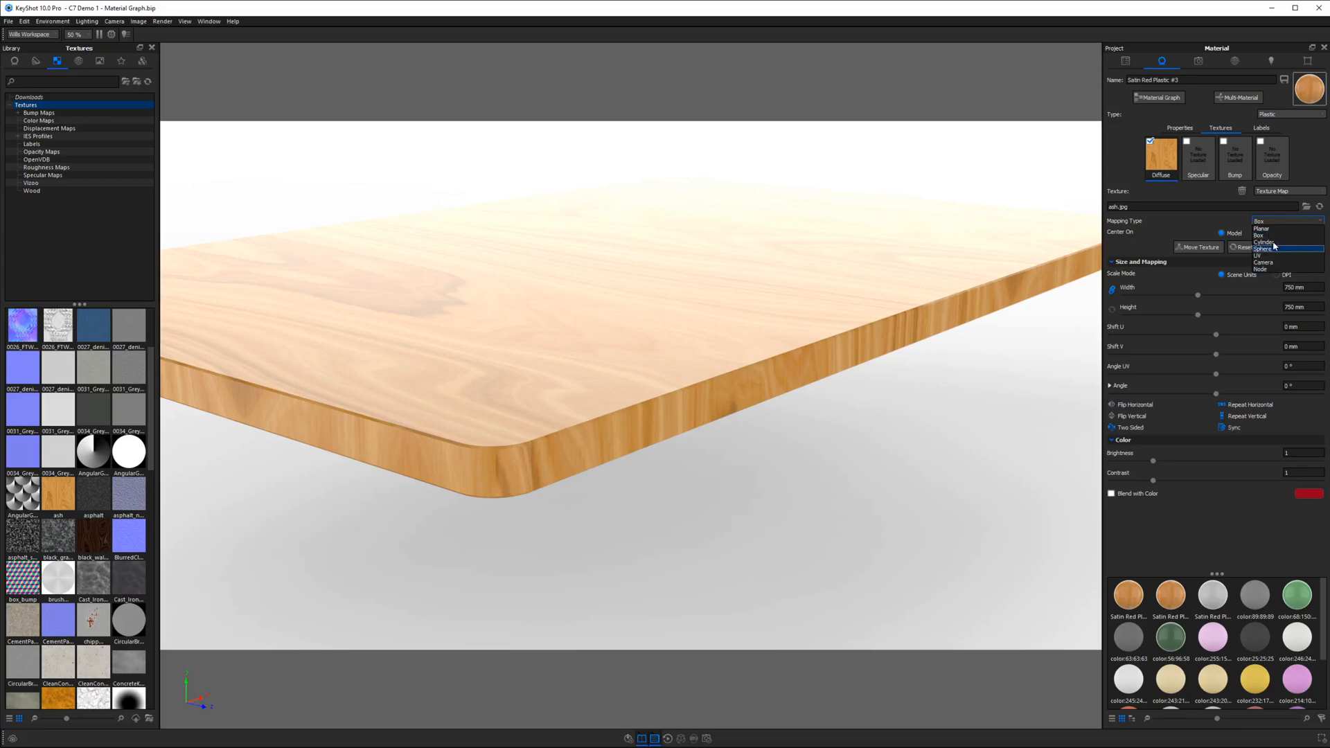
click(1244, 284)
drag(932, 397, 743, 297)
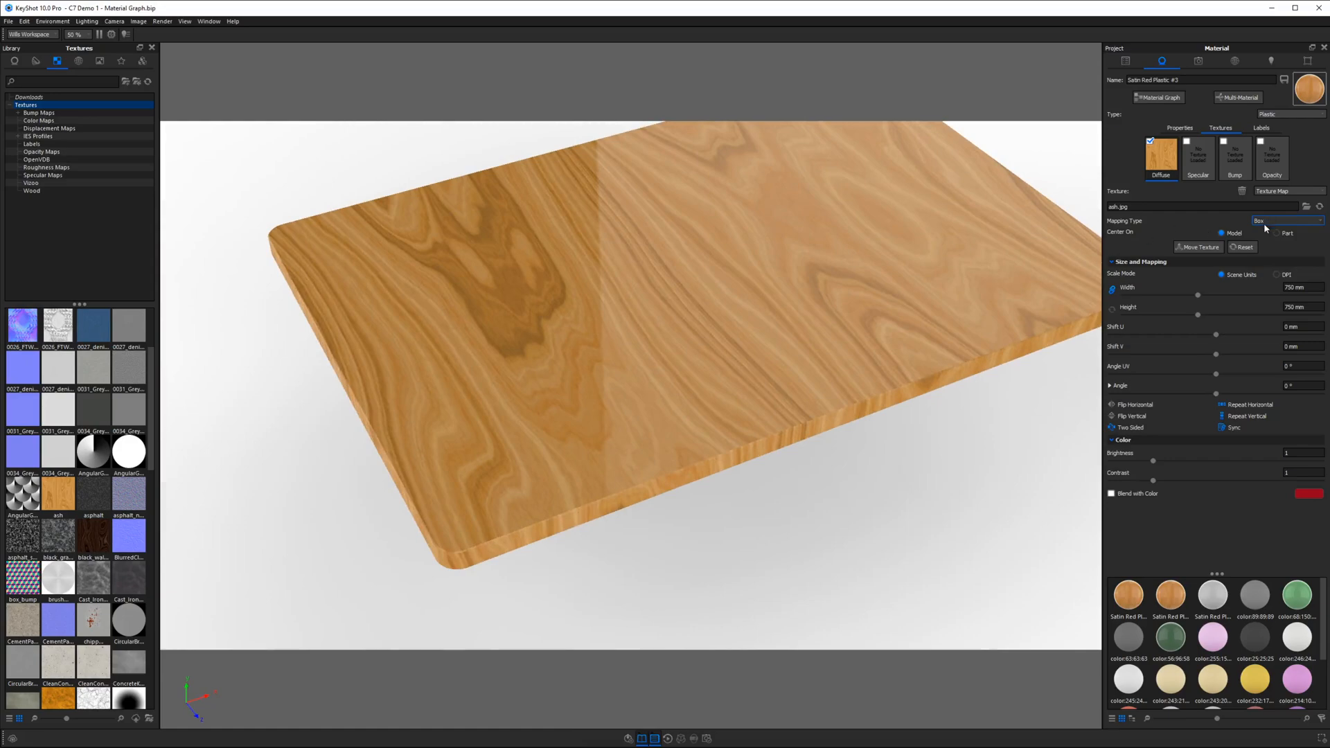
drag(796, 460, 814, 378)
drag(759, 336, 719, 351)
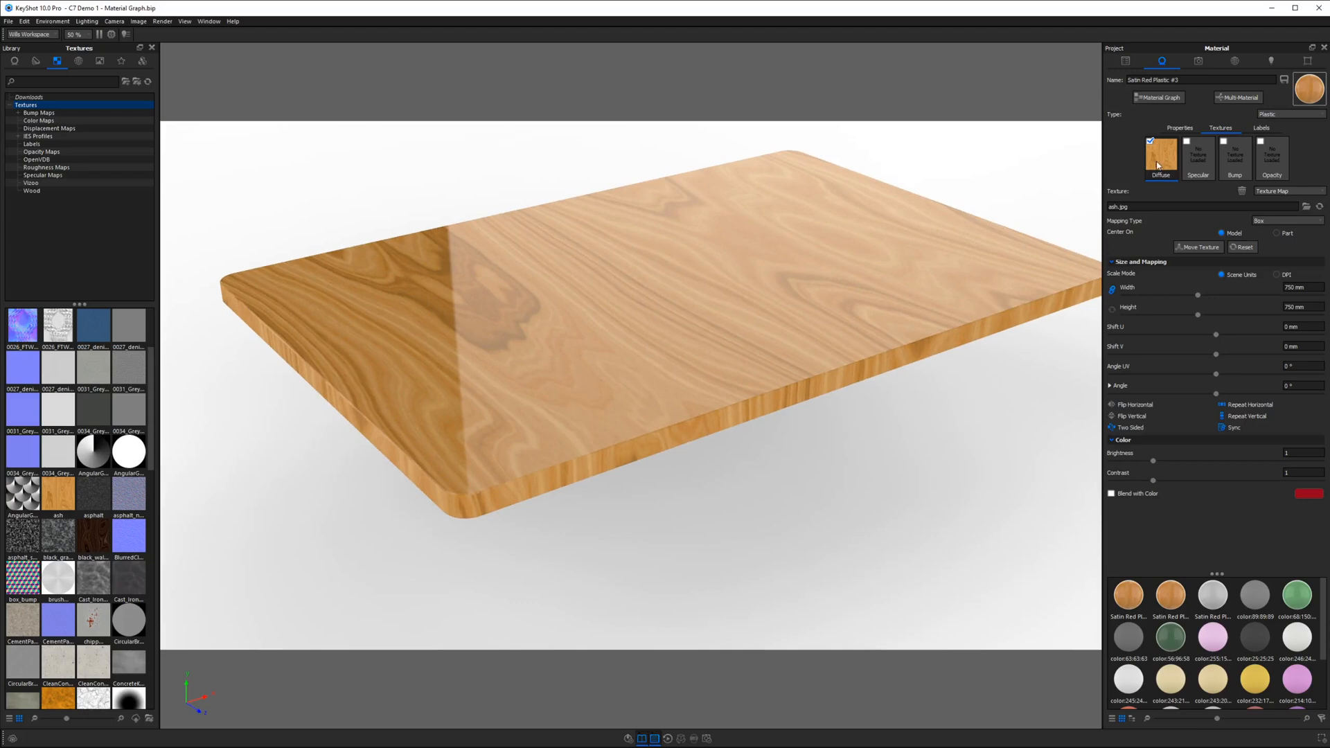
Examine the ash image texture's grain and sharpness on the tabletop surface and corner, both close up and from farther away
click(59, 493)
mouse_move(59, 494)
drag(493, 456, 560, 438)
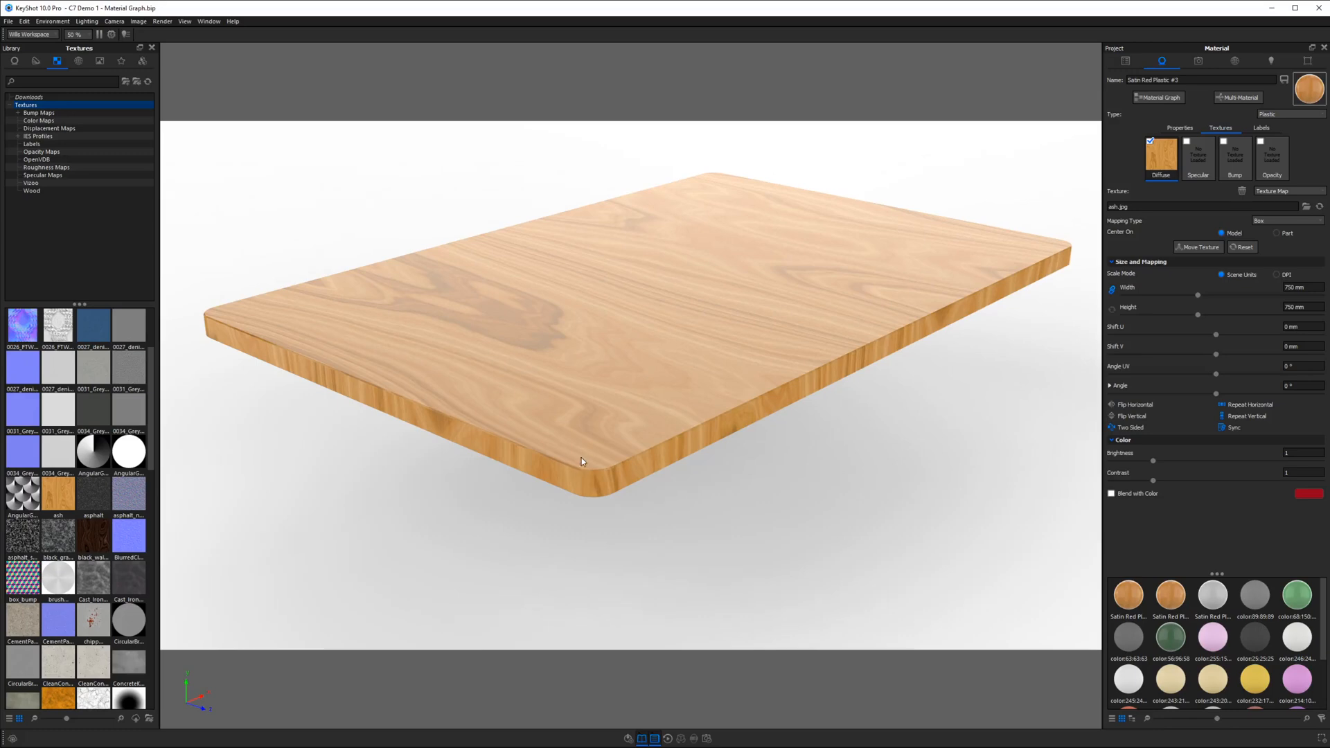
drag(729, 413, 659, 444)
middle_drag(631, 442, 662, 391)
scroll(659, 393, up, 4)
drag(658, 393, 588, 406)
scroll(588, 406, up, 4)
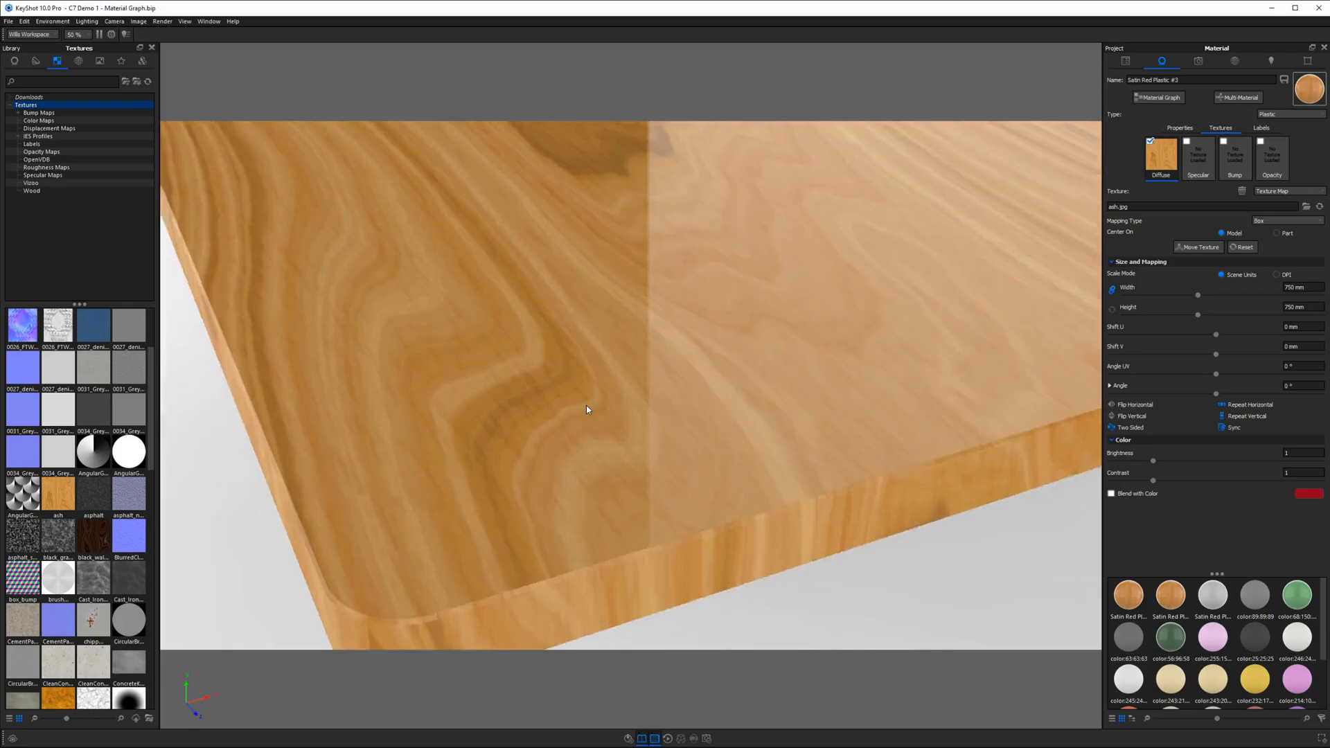
scroll(587, 409, up, 6)
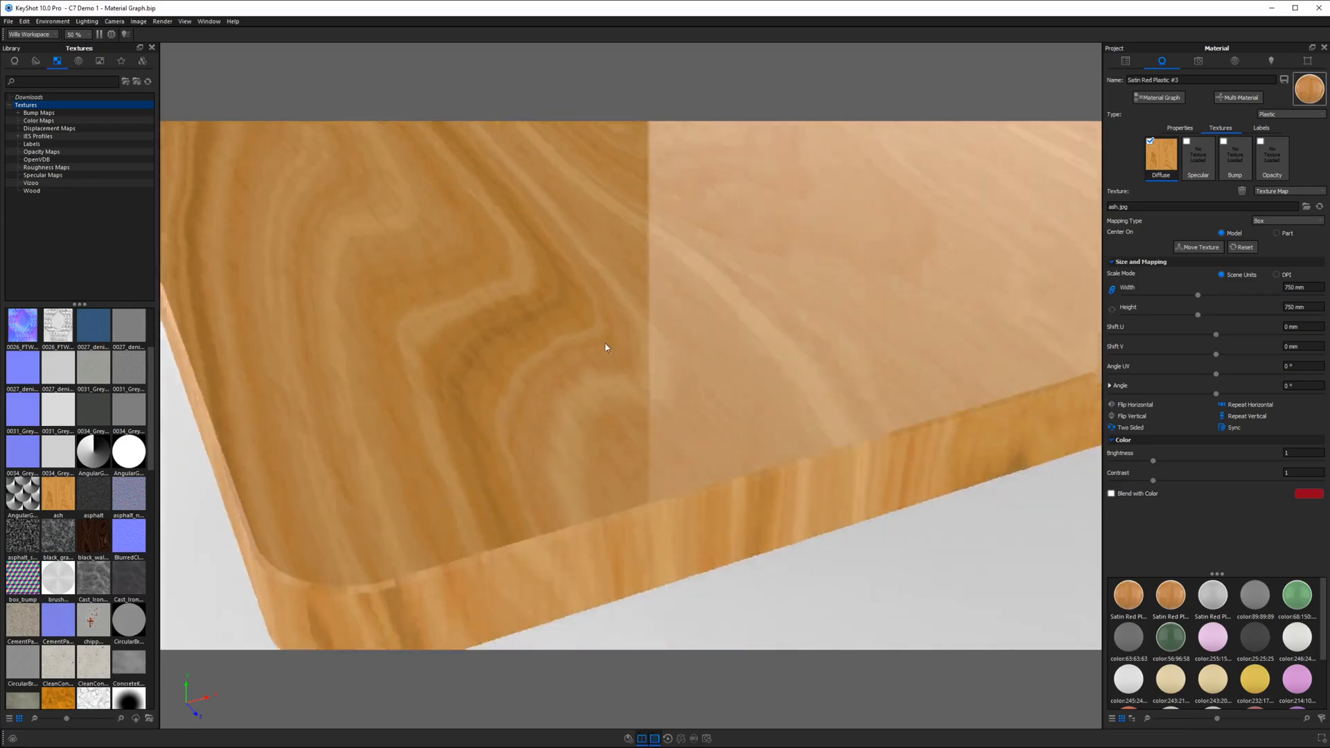
scroll(592, 393, down, 5)
middle_drag(593, 393, 661, 379)
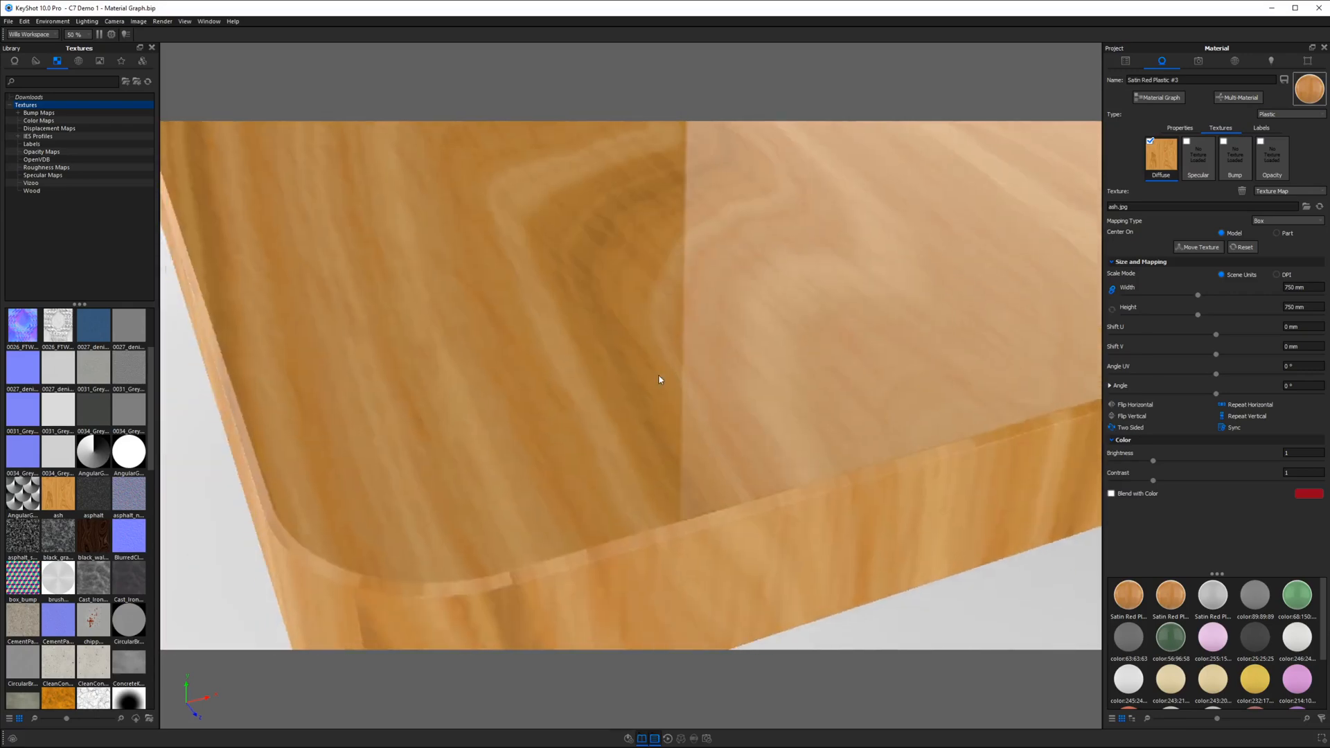
scroll(660, 379, up, 5)
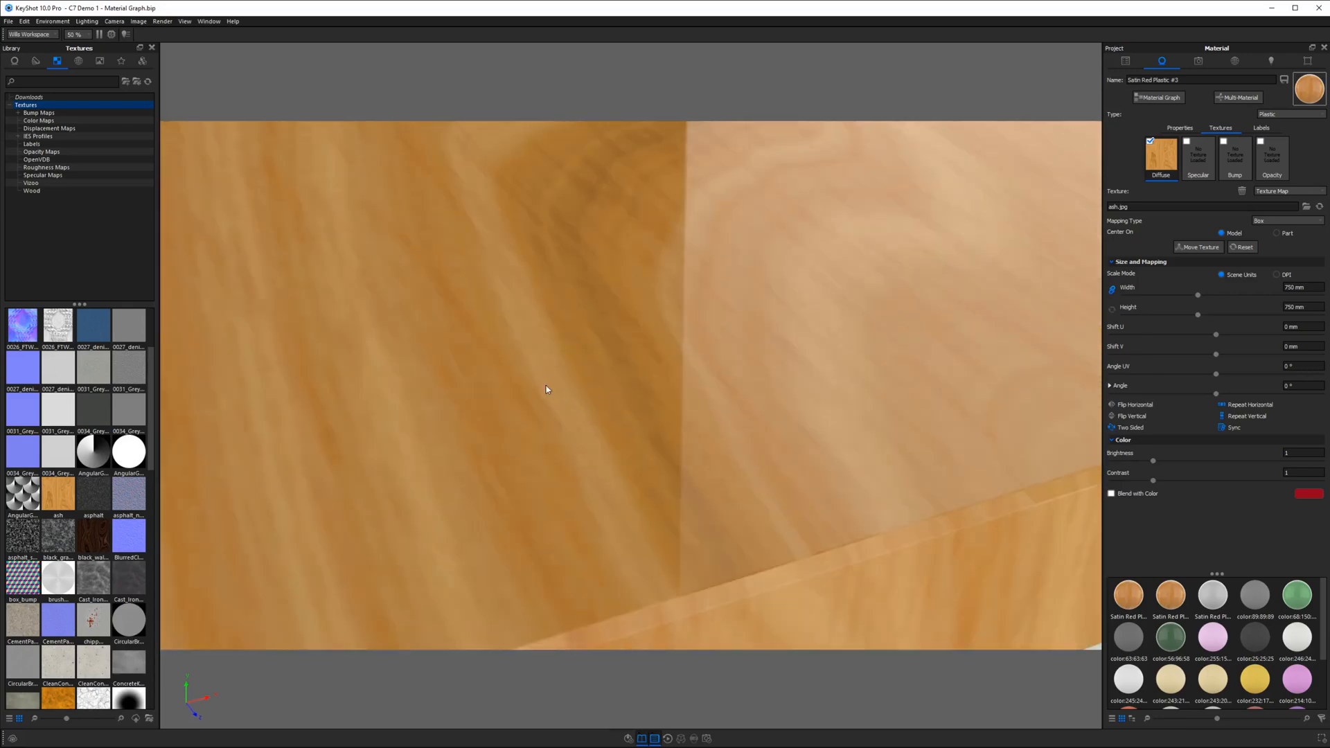
scroll(546, 389, up, 2)
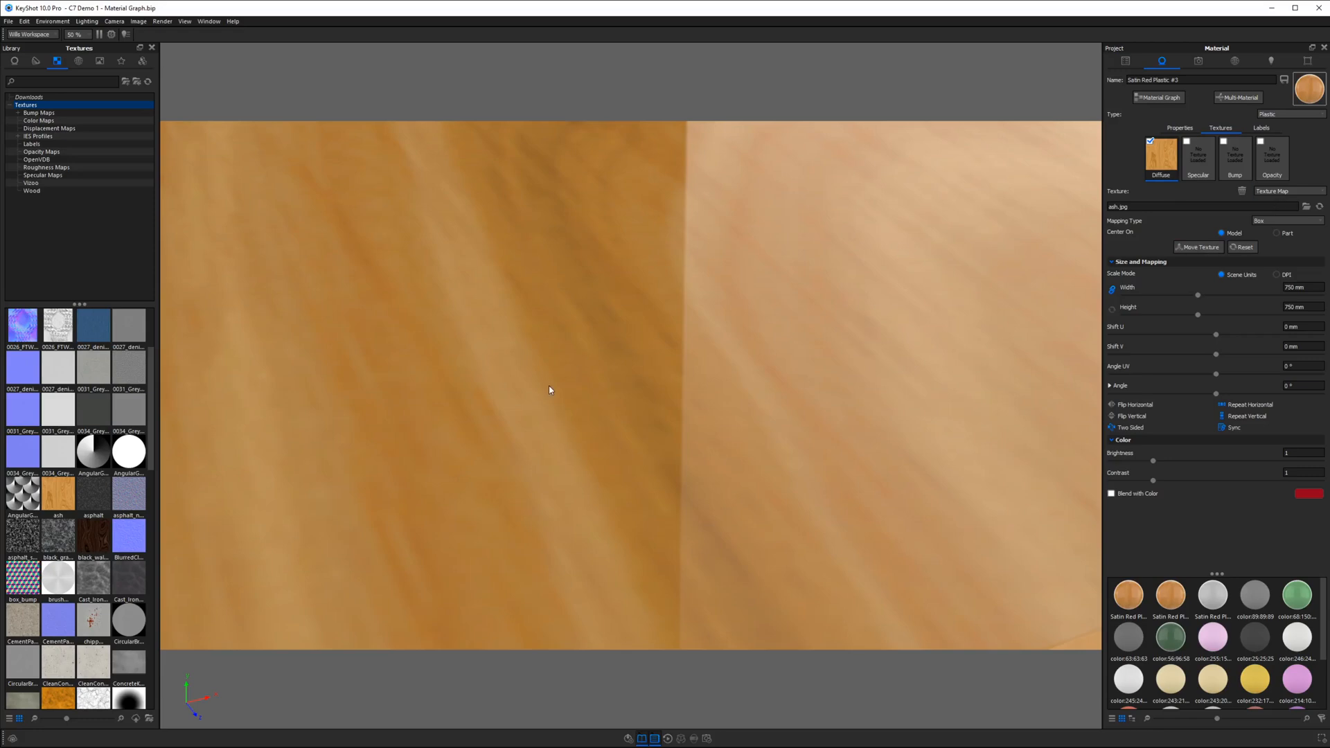
scroll(563, 350, down, 3)
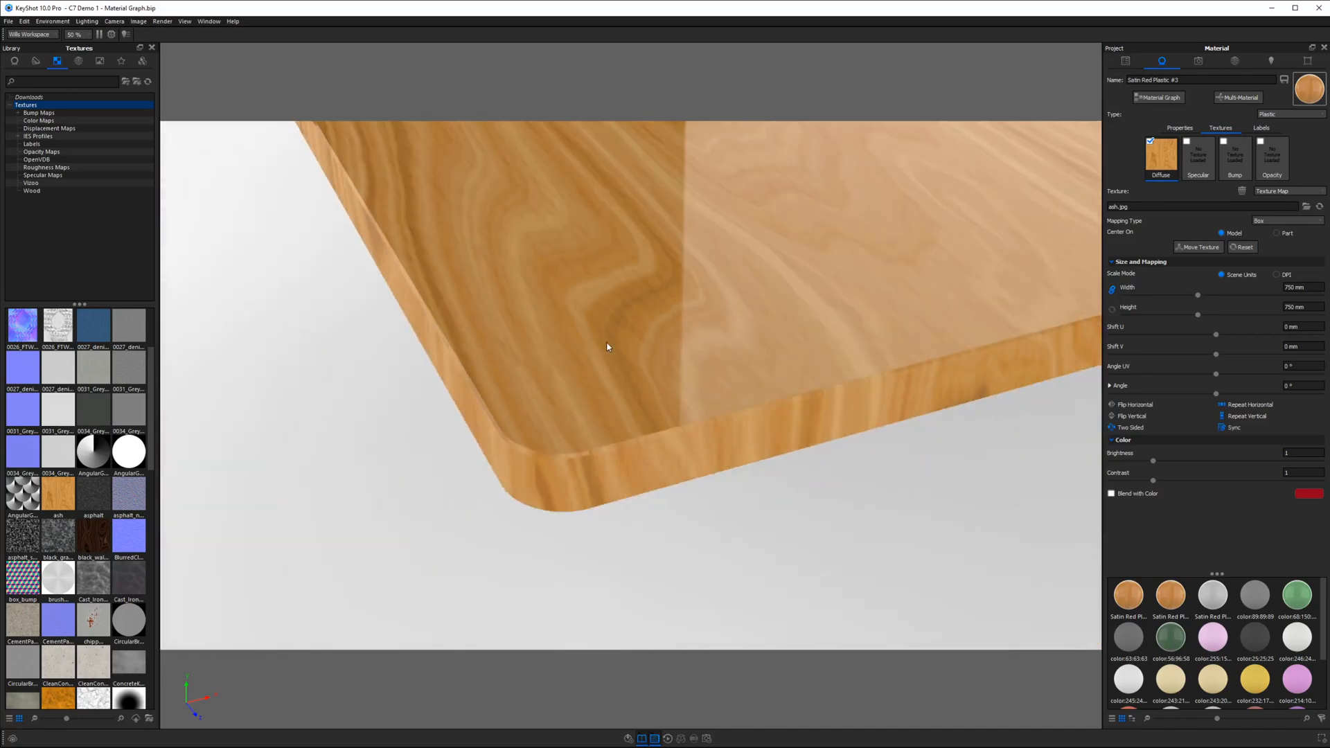
scroll(667, 364, up, 2)
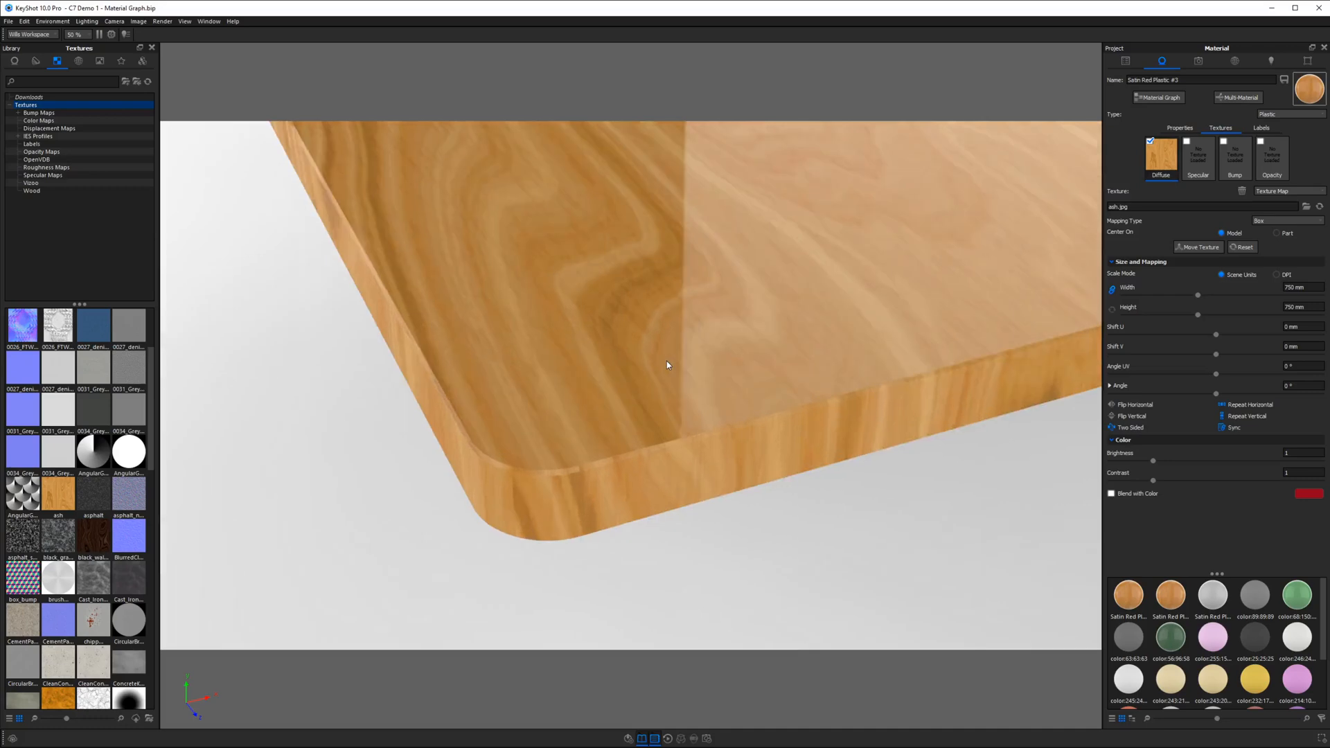
scroll(651, 395, up, 2)
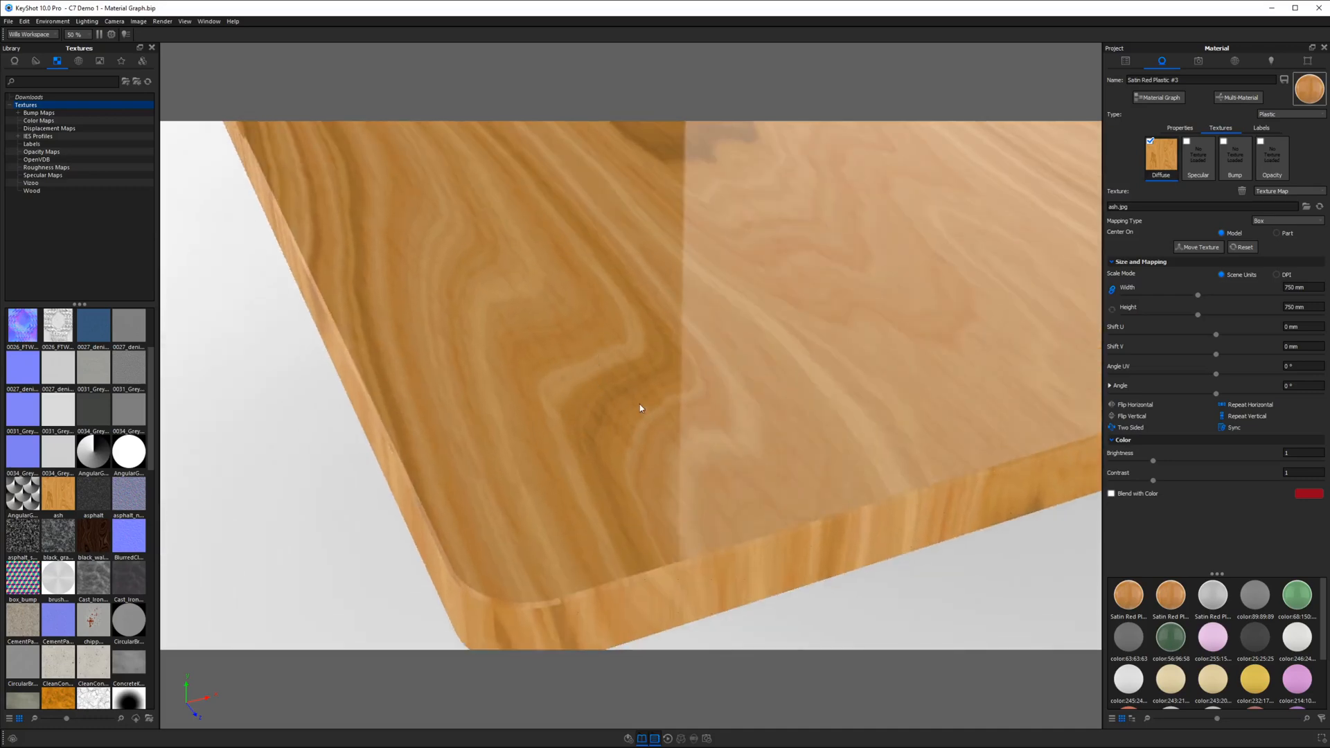
scroll(651, 381, down, 5)
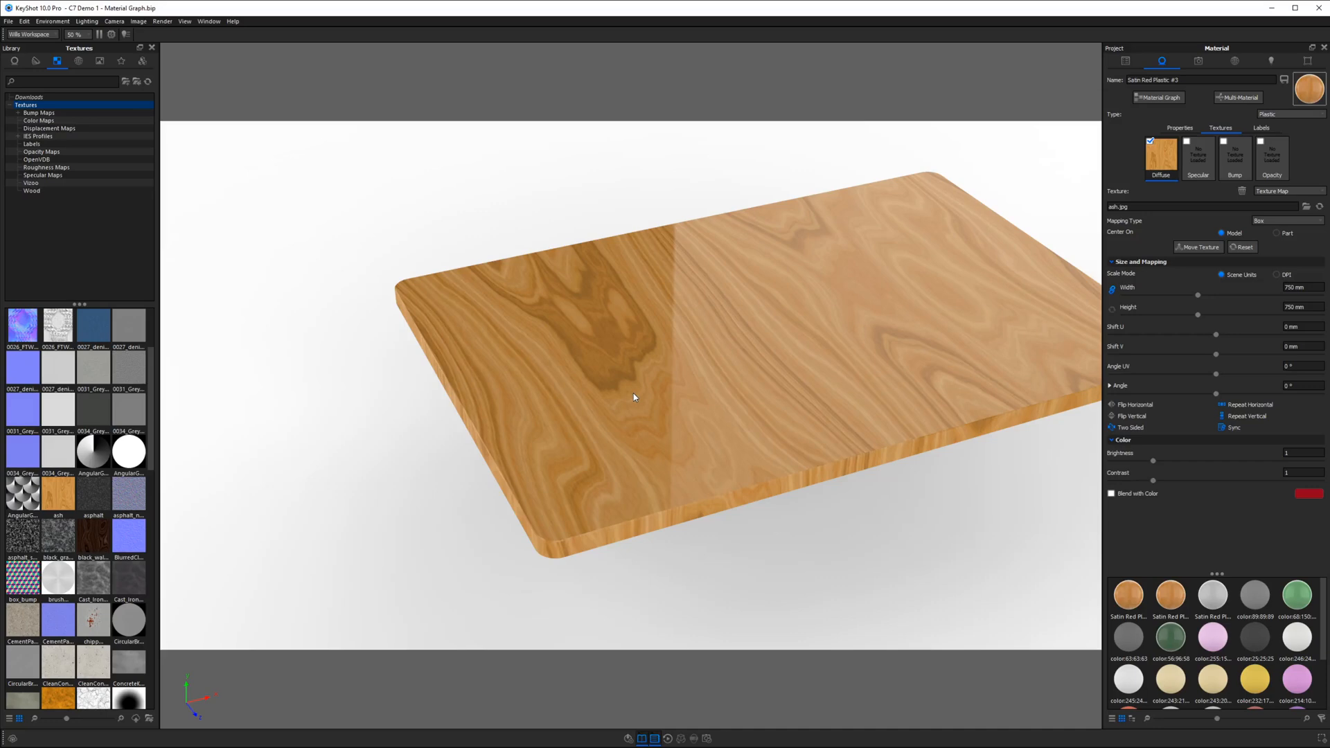
drag(633, 407, 591, 419)
scroll(639, 441, up, 2)
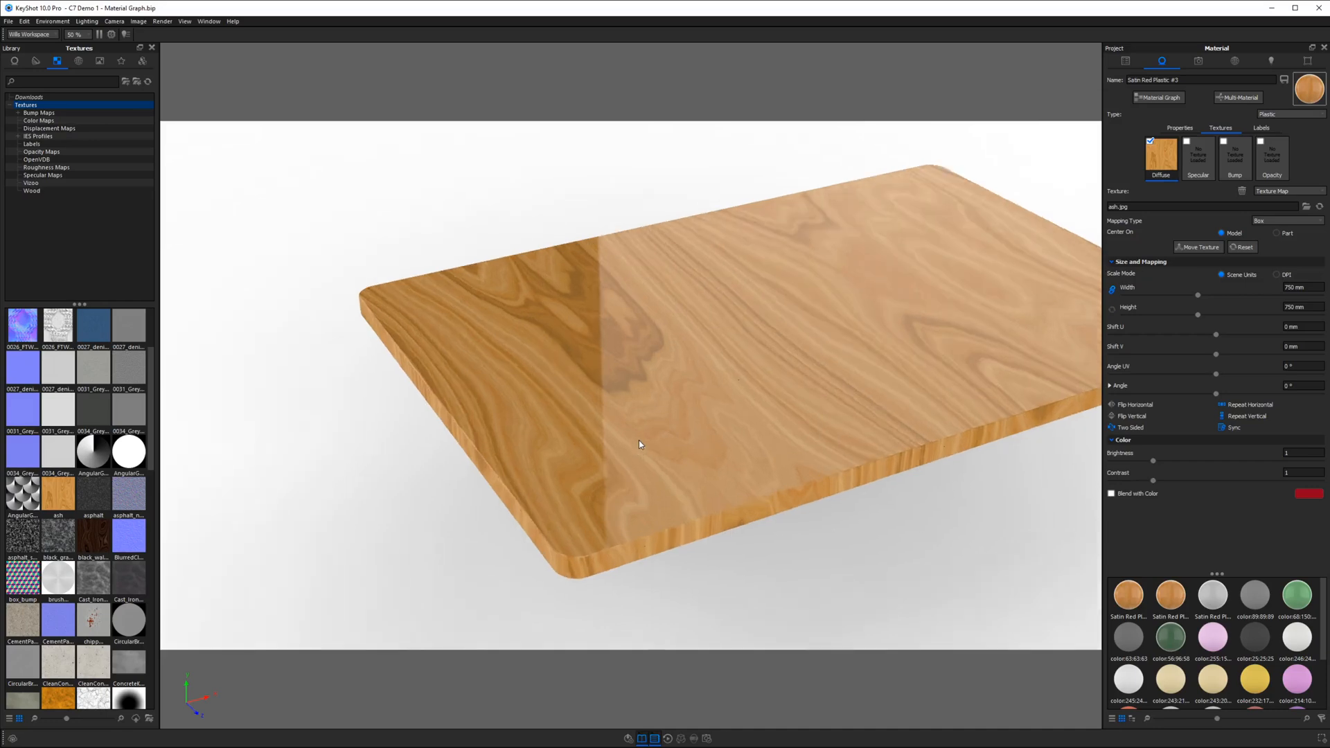
drag(629, 470, 586, 452)
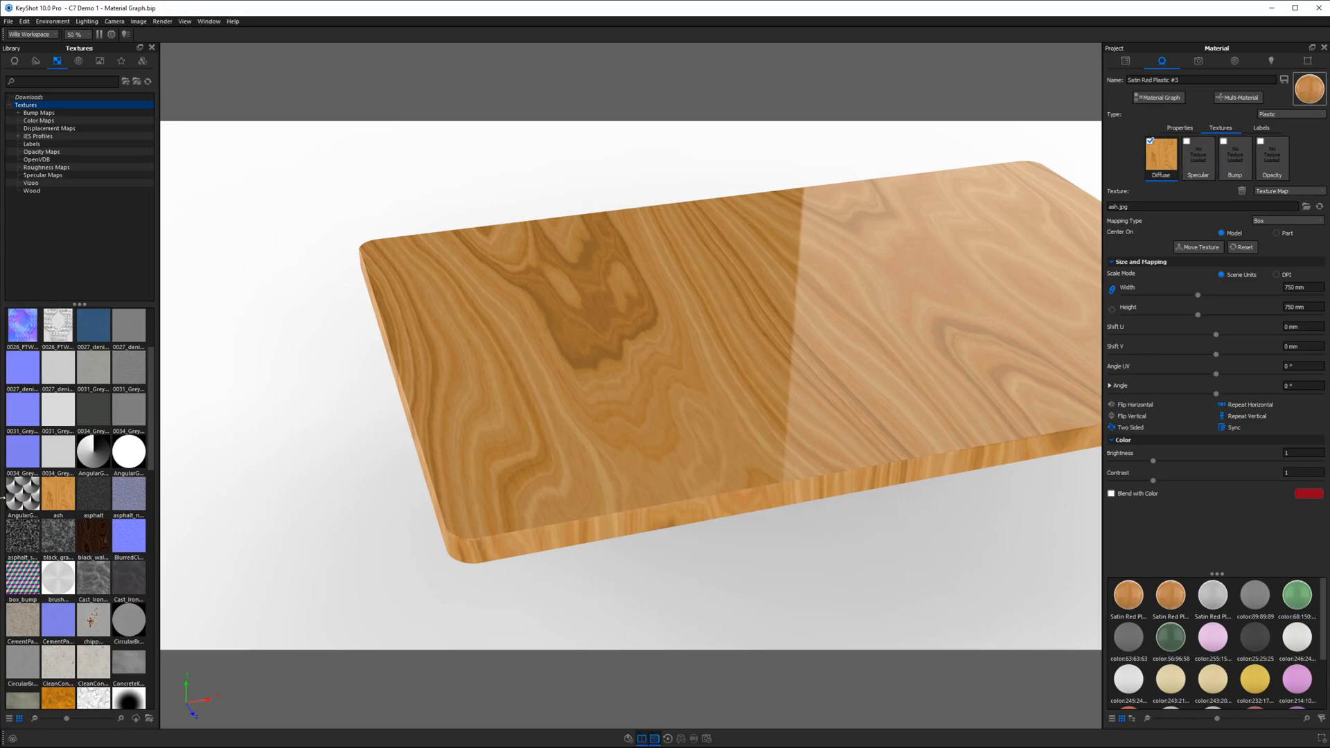
drag(706, 330, 528, 299)
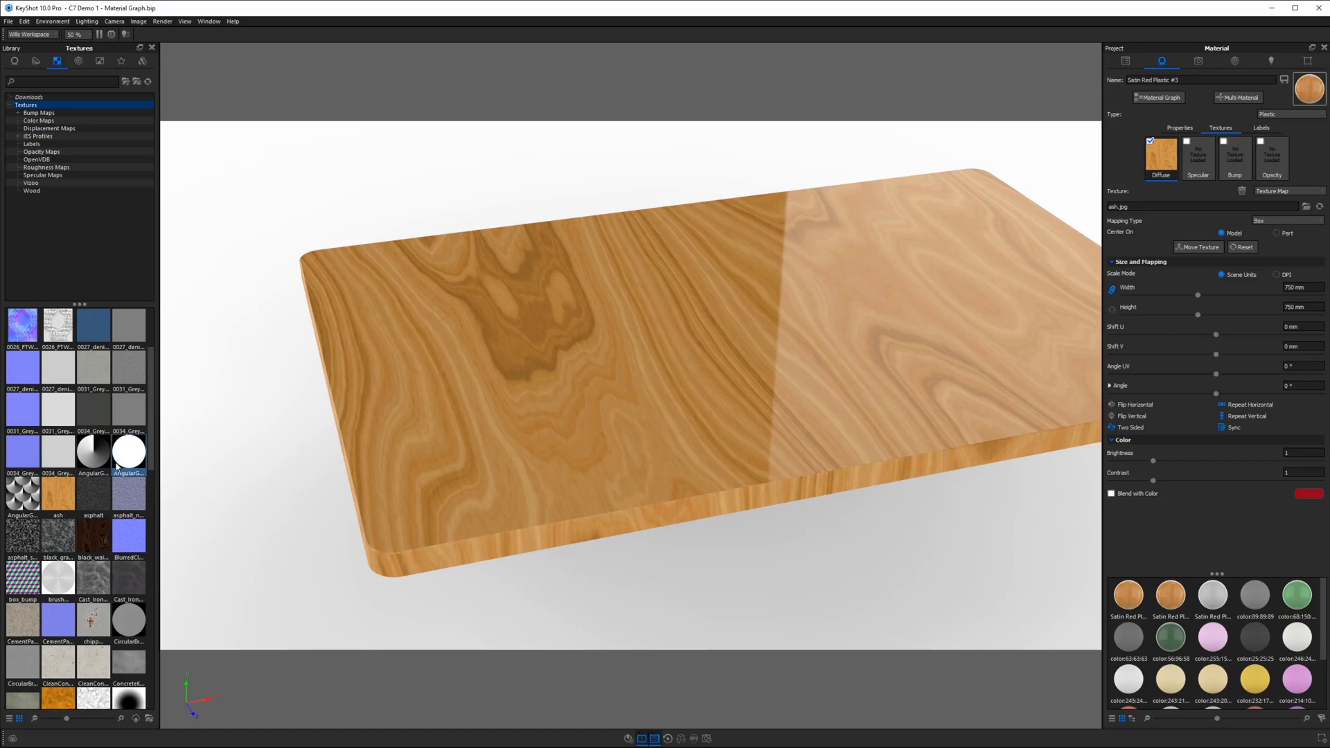
scroll(123, 481, down, 3)
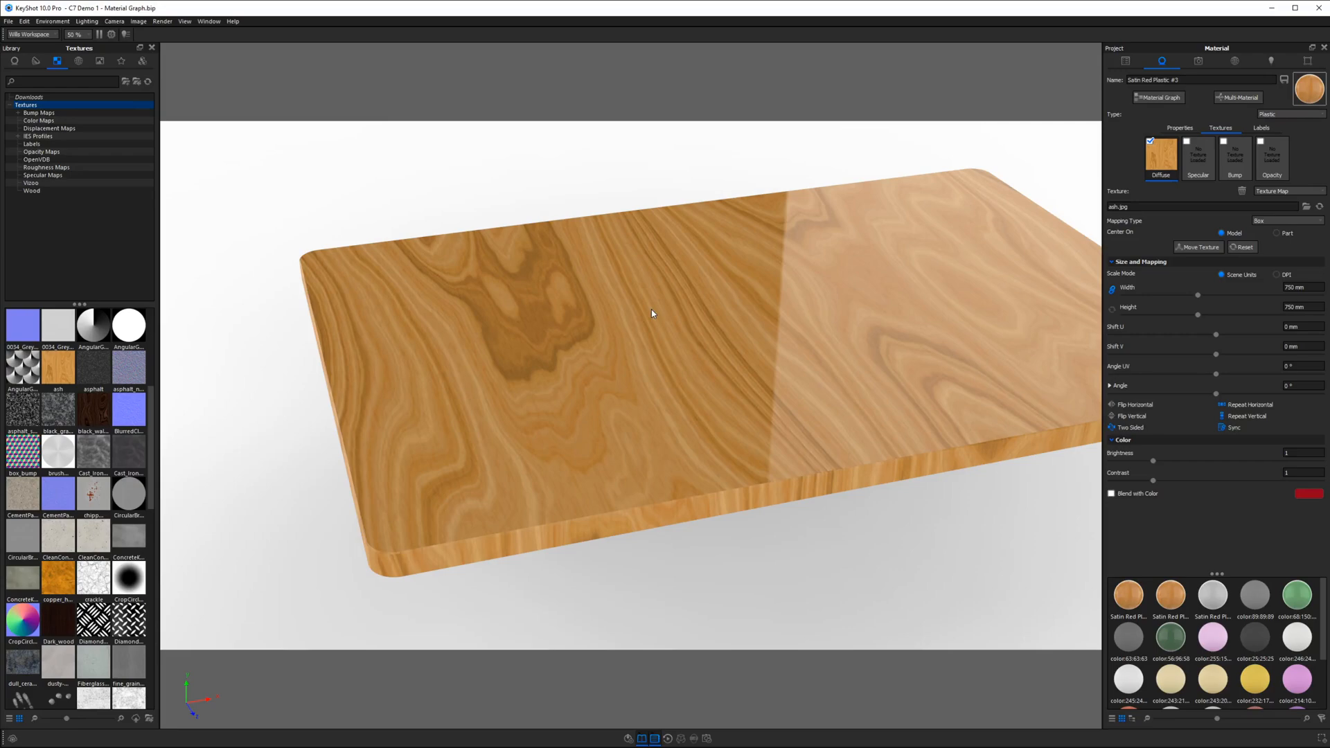
drag(735, 336, 683, 312)
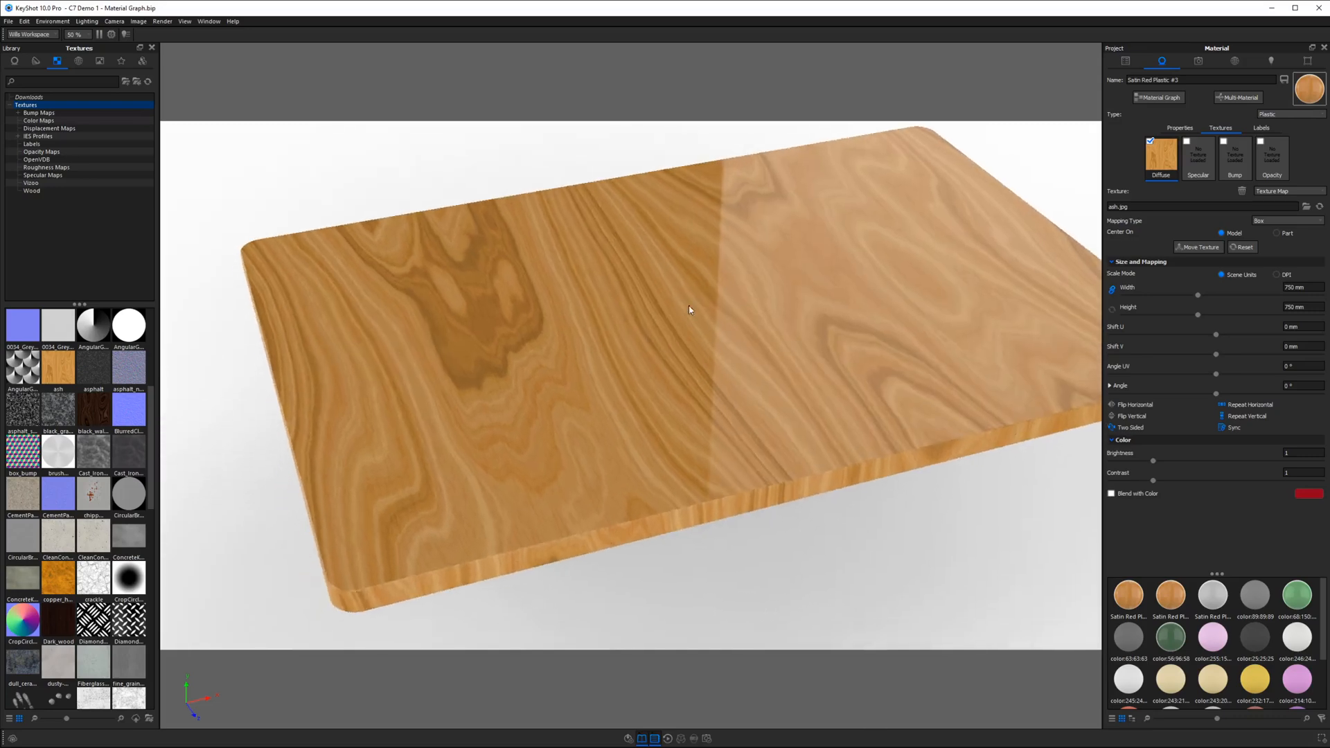
Add a Camouflage texture node in the tabletop's Material Graph and place it directly below the ash Texture Map node
click(1151, 101)
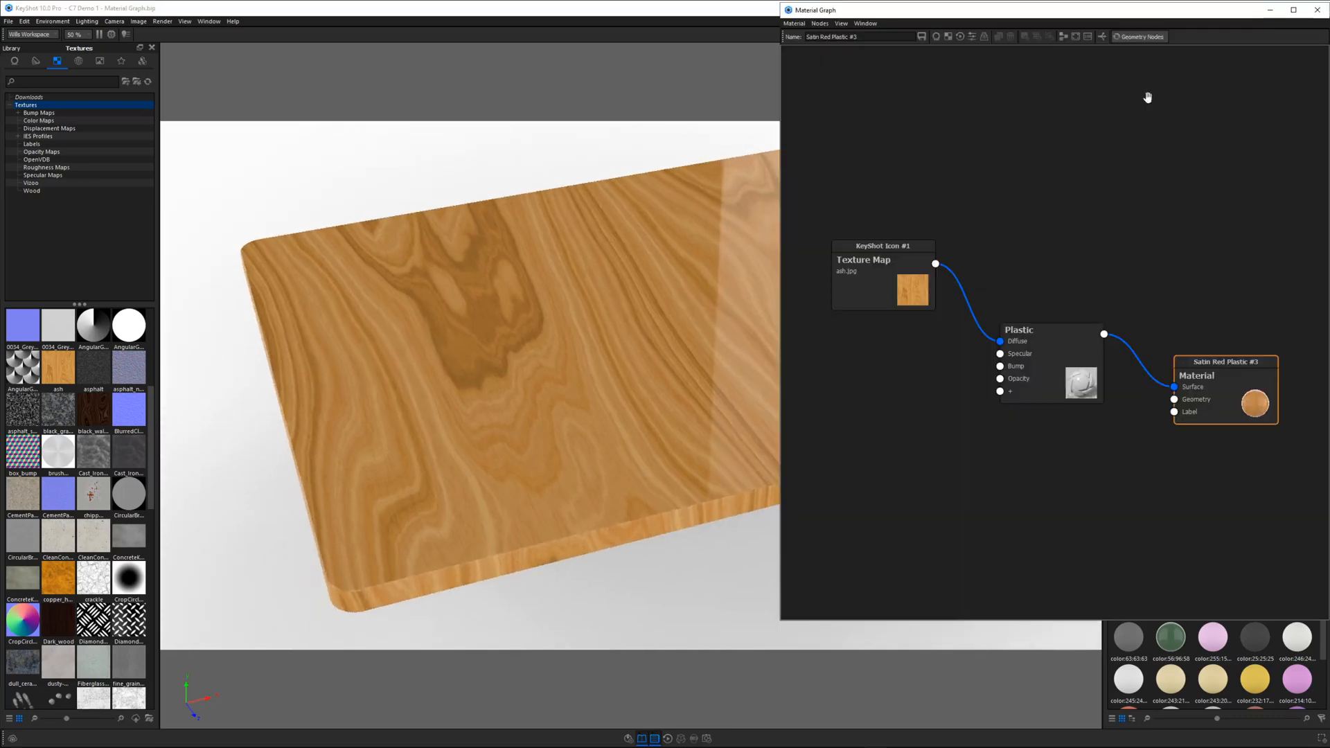
right_click(951, 122)
mouse_move(976, 152)
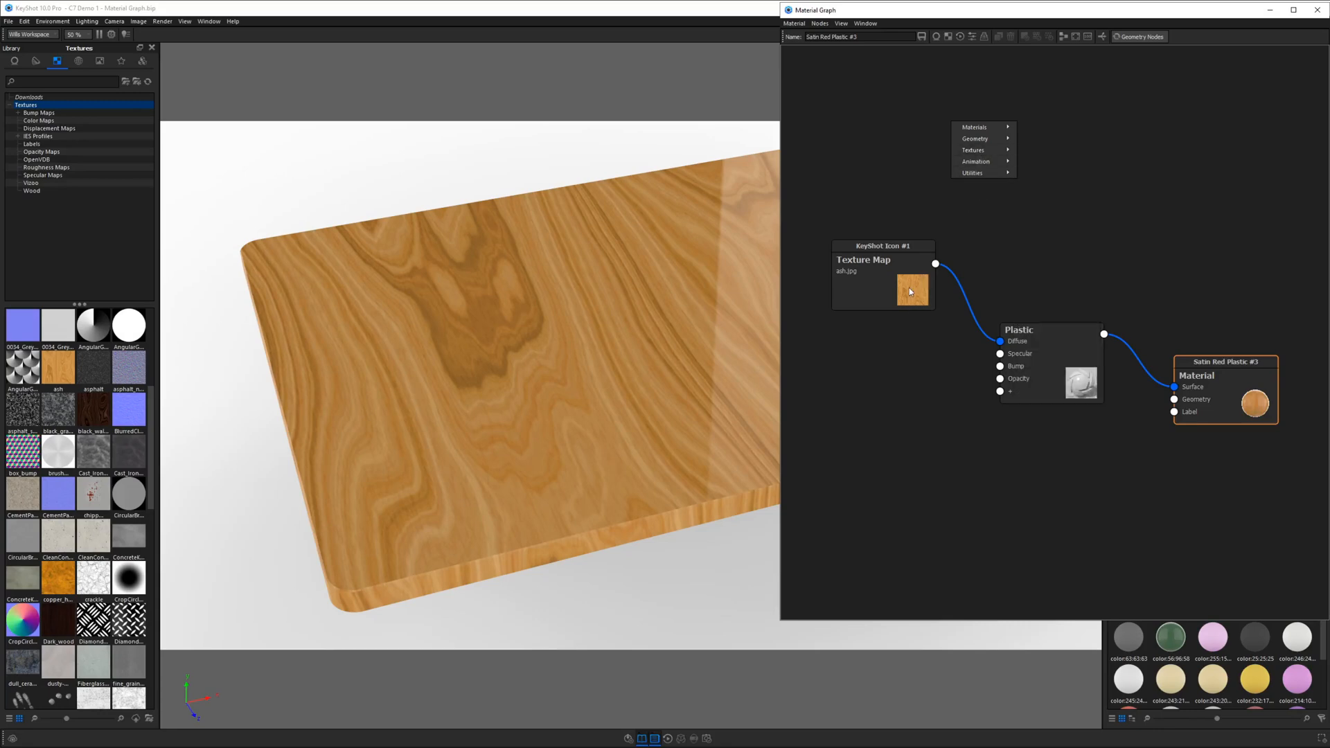
mouse_move(977, 150)
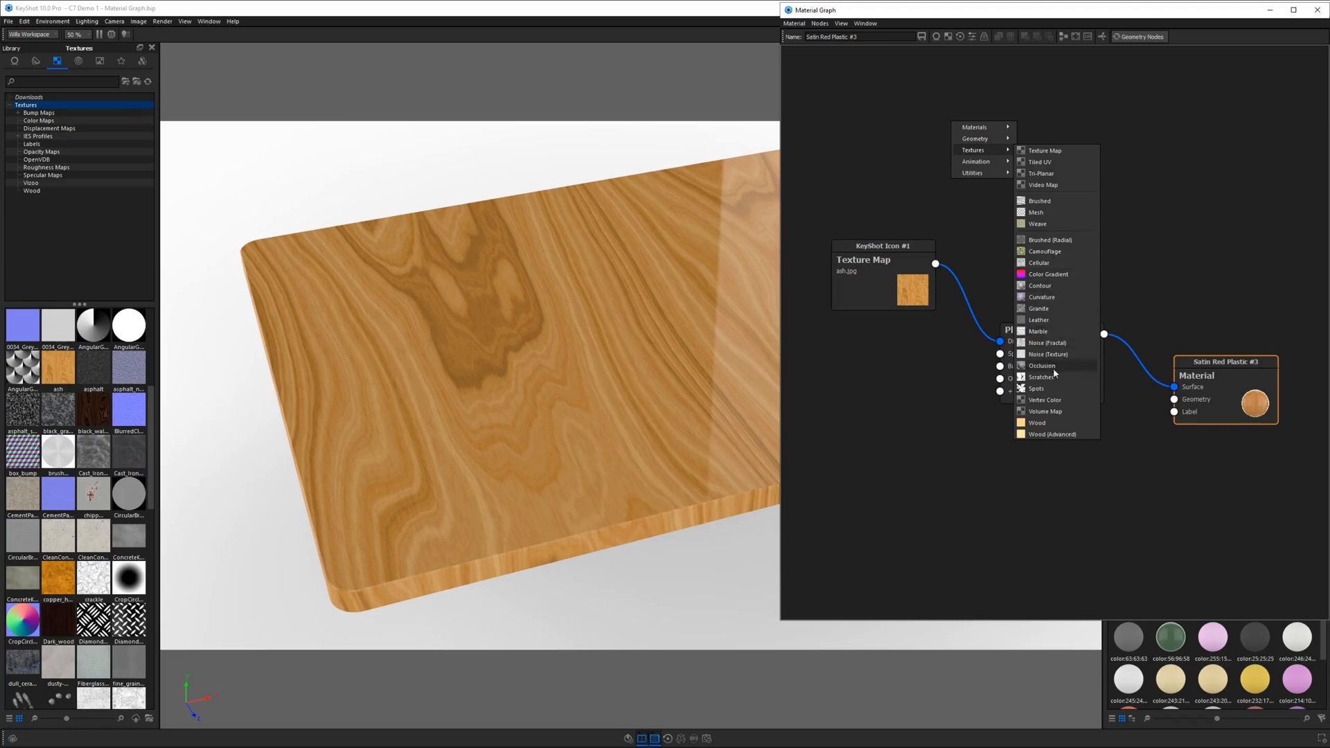
right_click(1008, 219)
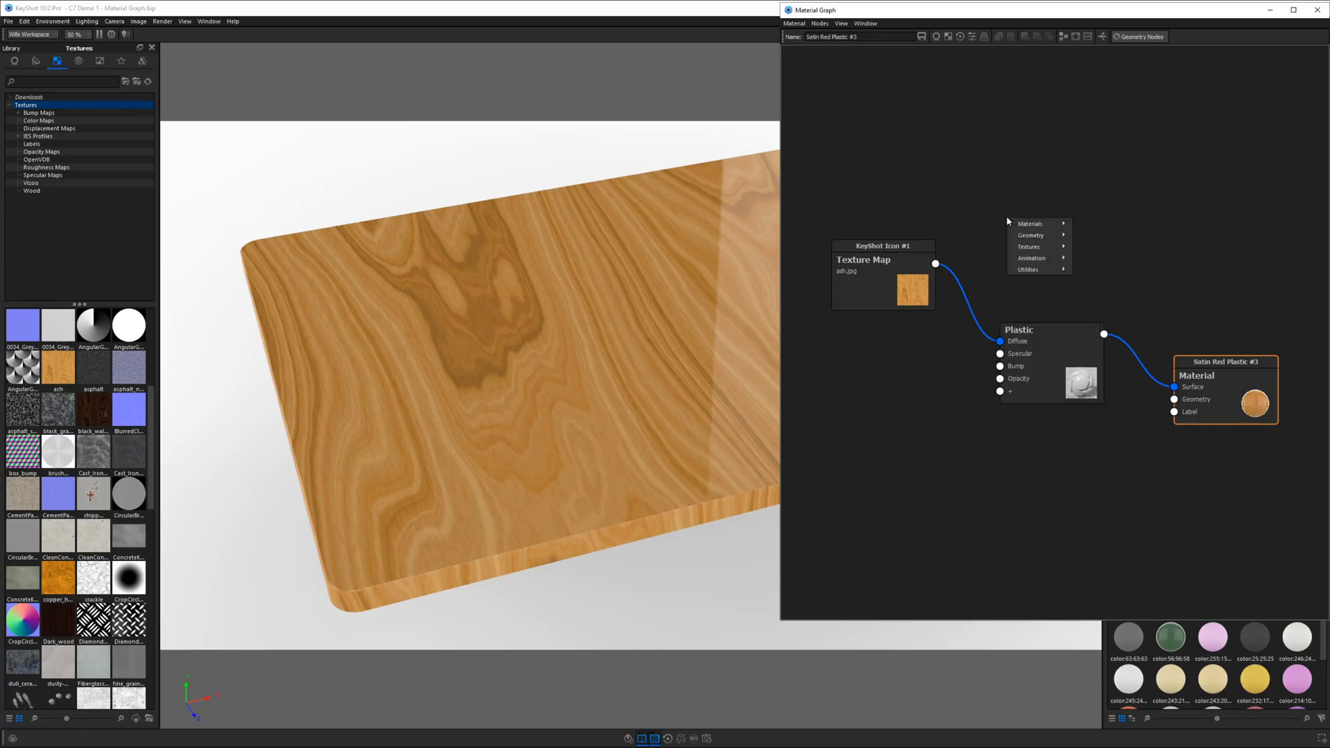
mouse_move(1027, 250)
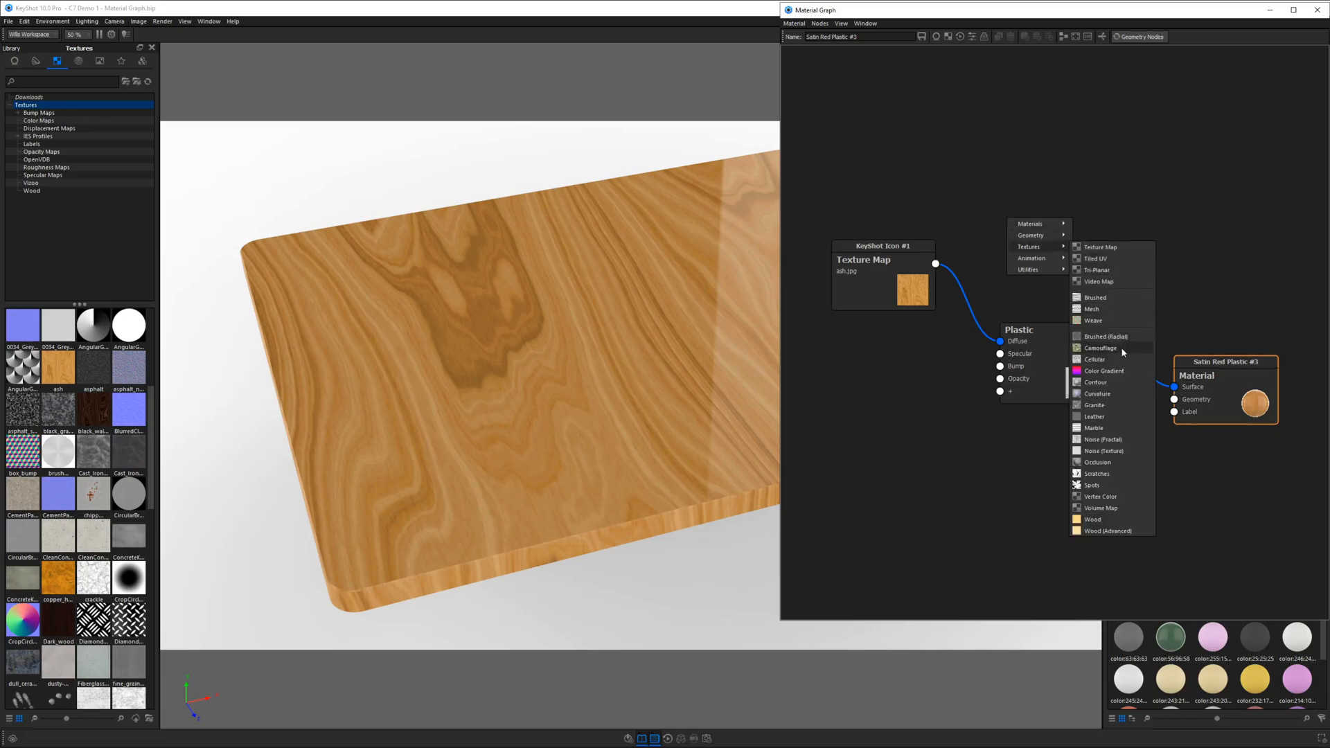
click(1100, 348)
drag(1084, 244, 891, 352)
middle_drag(650, 296, 472, 300)
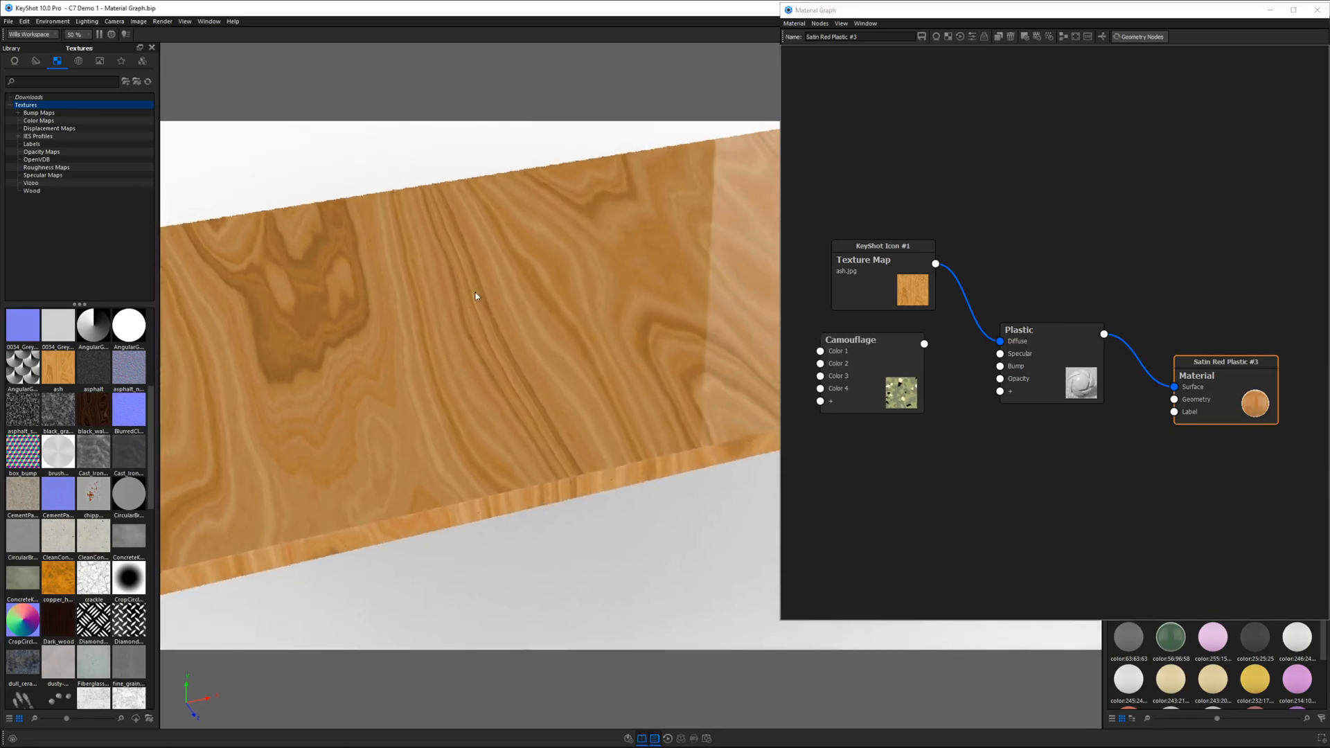
Preview the Camouflage node's color on the tabletop and bring up the node's properties
drag(472, 299, 528, 294)
scroll(529, 294, down, 3)
middle_drag(551, 316, 496, 321)
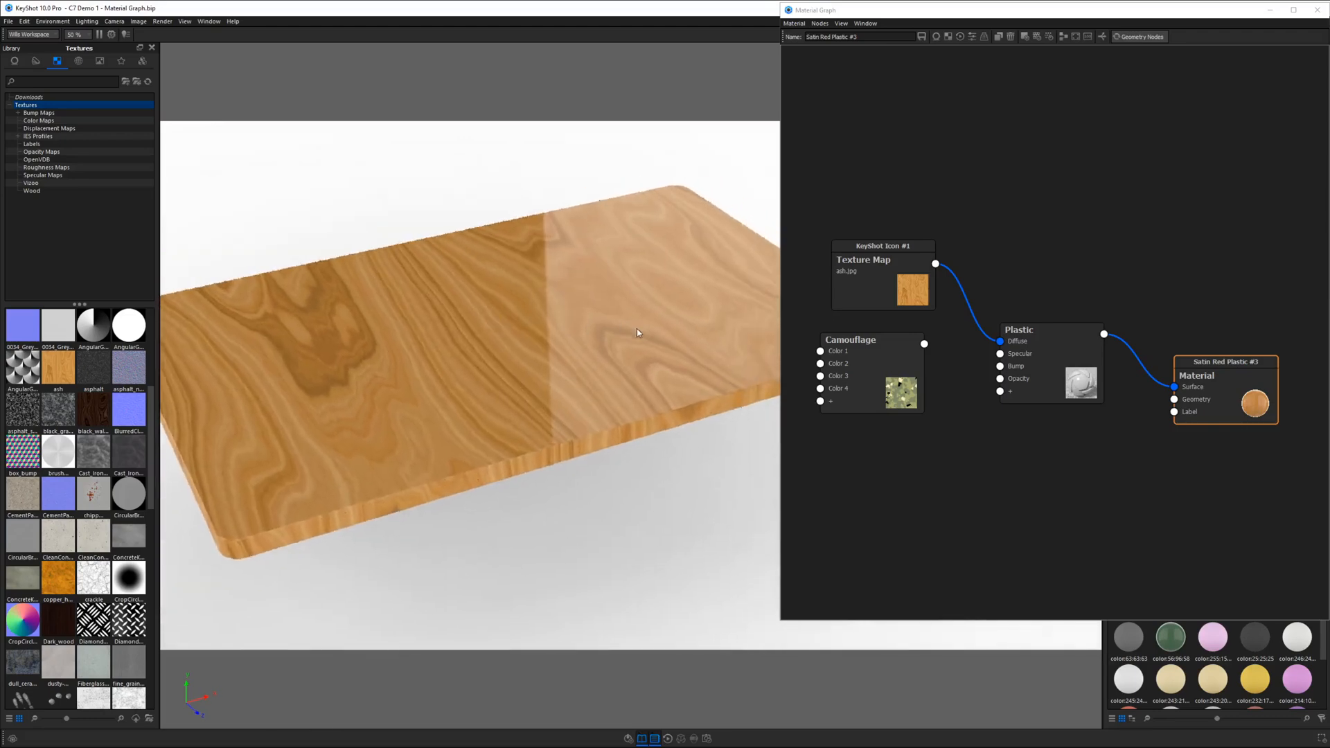
drag(634, 331, 658, 345)
click(858, 344)
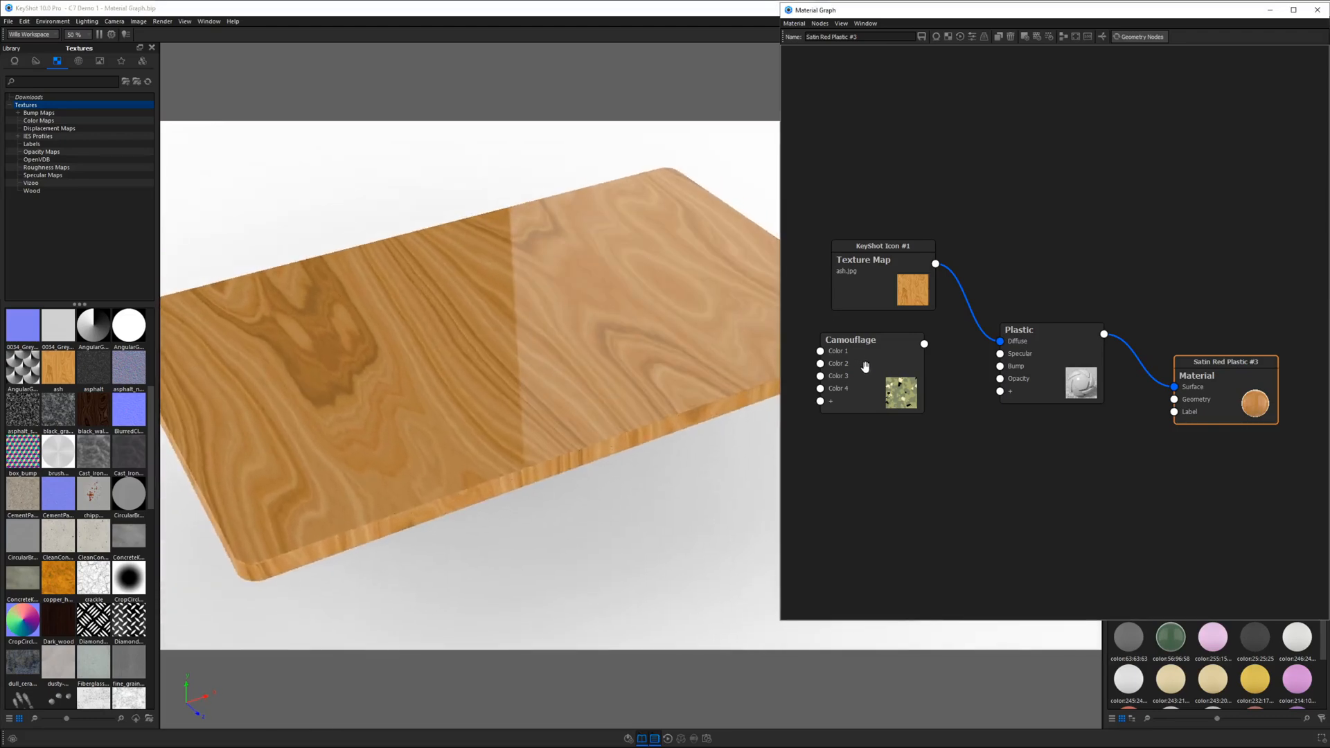
right_click(866, 366)
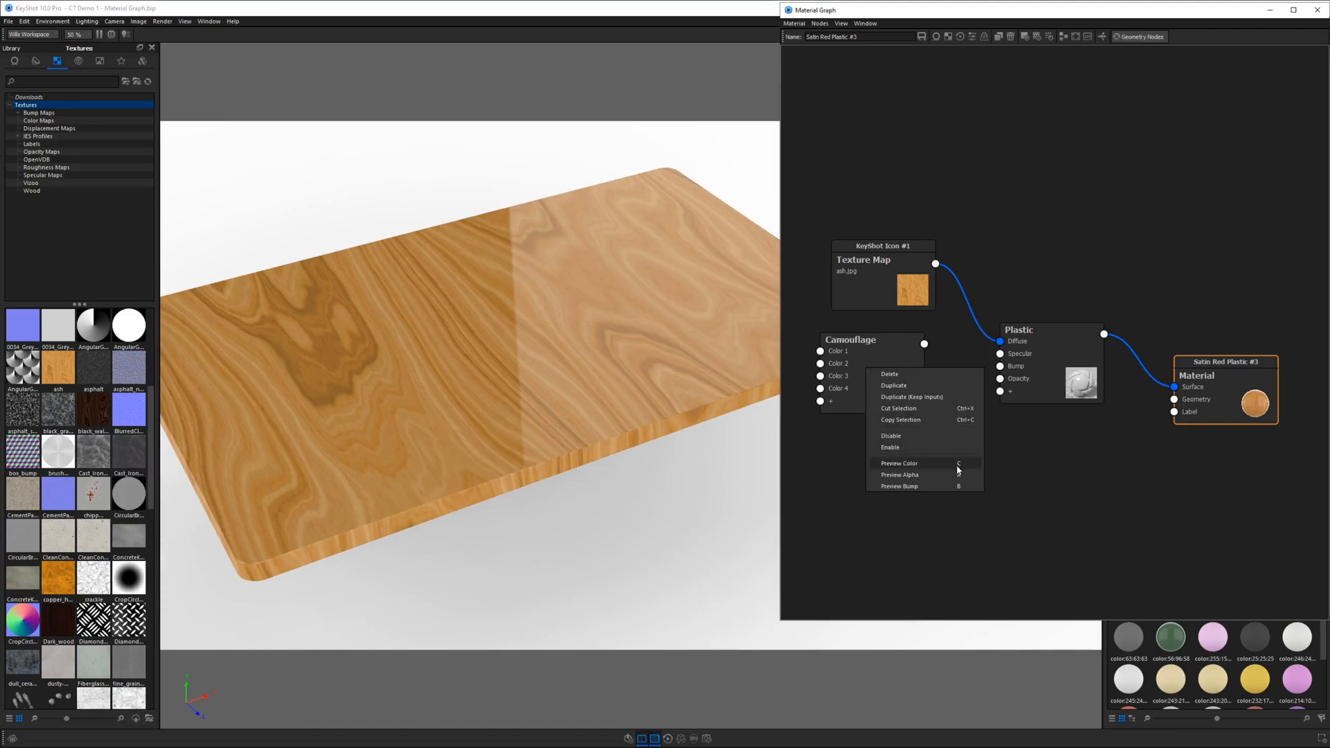
key(c)
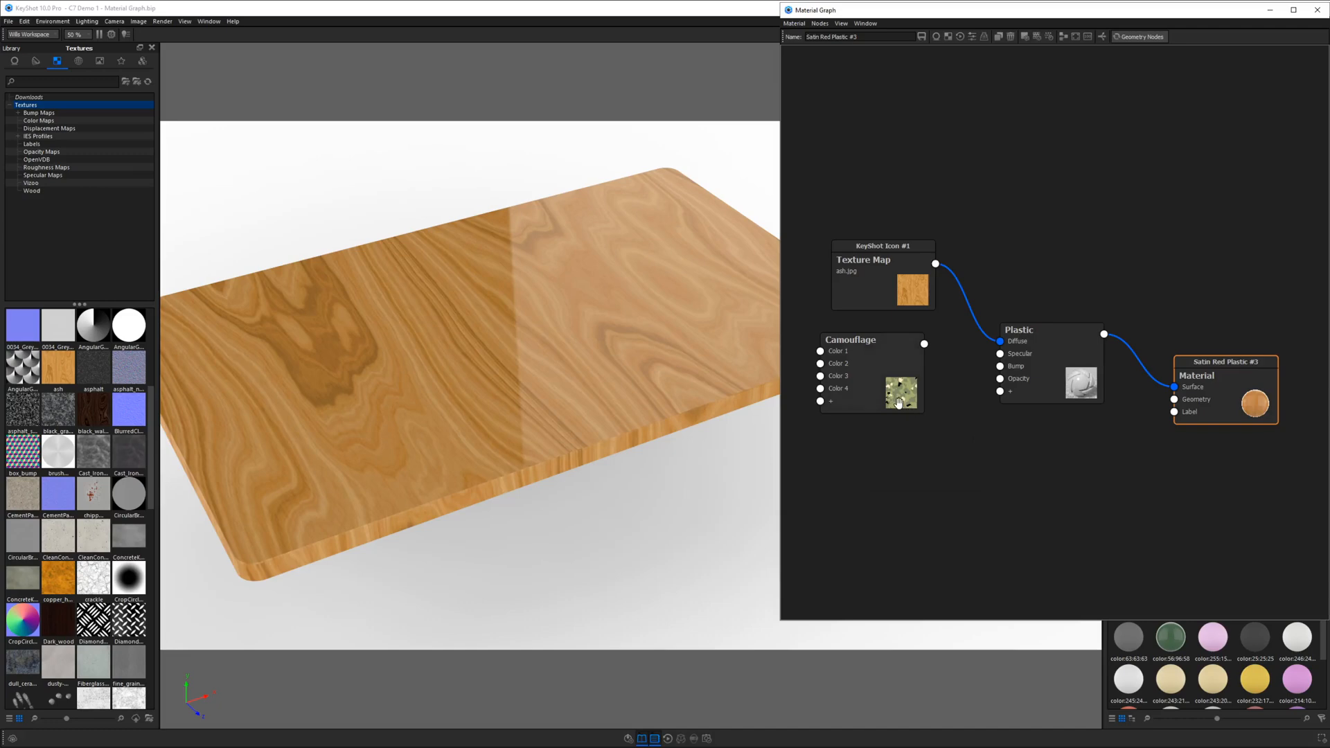
click(899, 403)
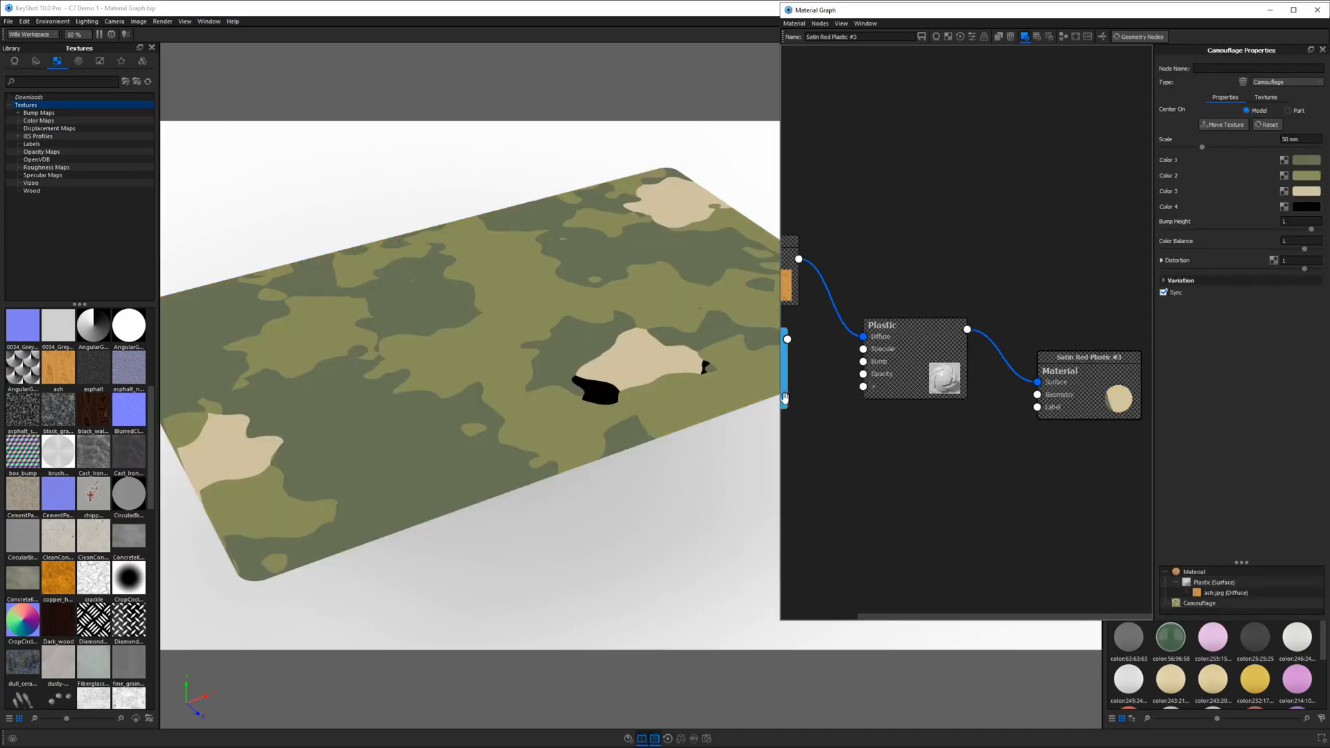
Rearrange the Camouflage, Plastic and Material nodes compactly beside and below the ash Texture Map node in the Material Graph
drag(593, 390, 629, 415)
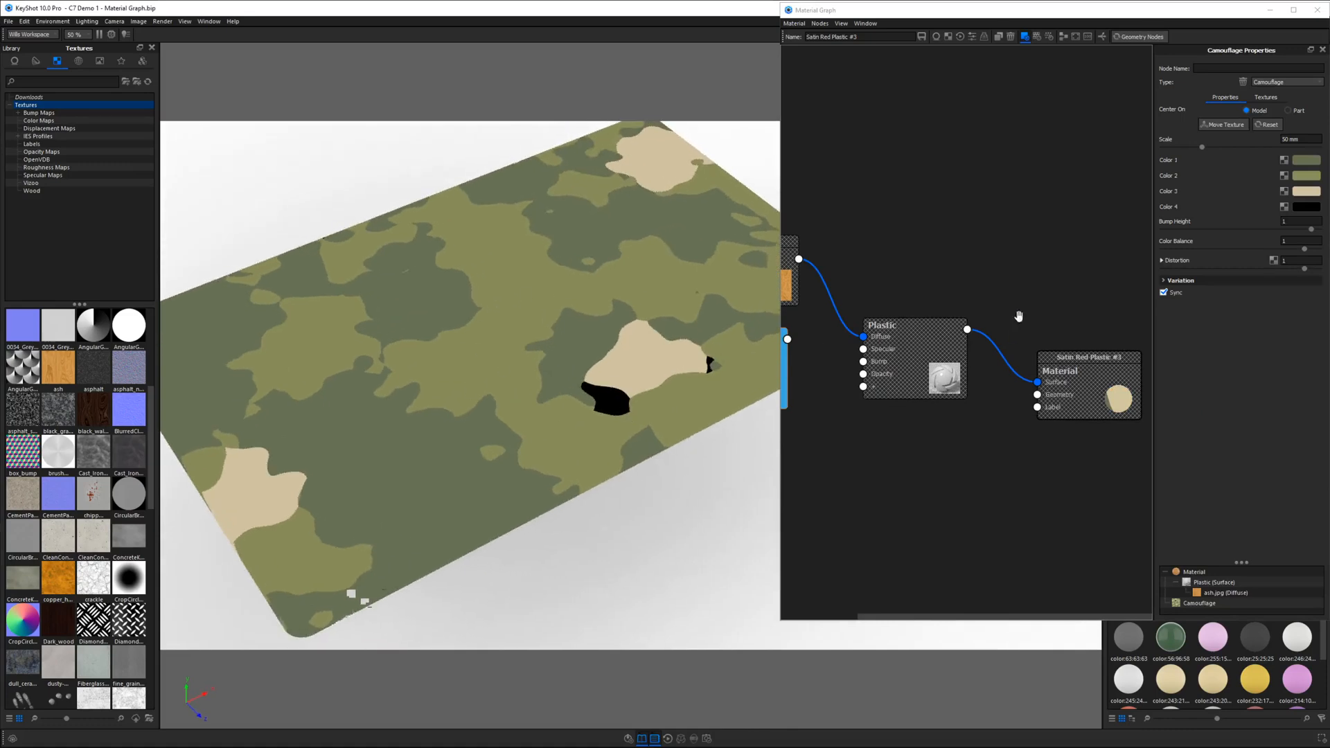
scroll(934, 382, down, 1)
mouse_move(801, 272)
mouse_down()
mouse_move(833, 288)
mouse_move(821, 274)
mouse_up()
drag(816, 331, 841, 331)
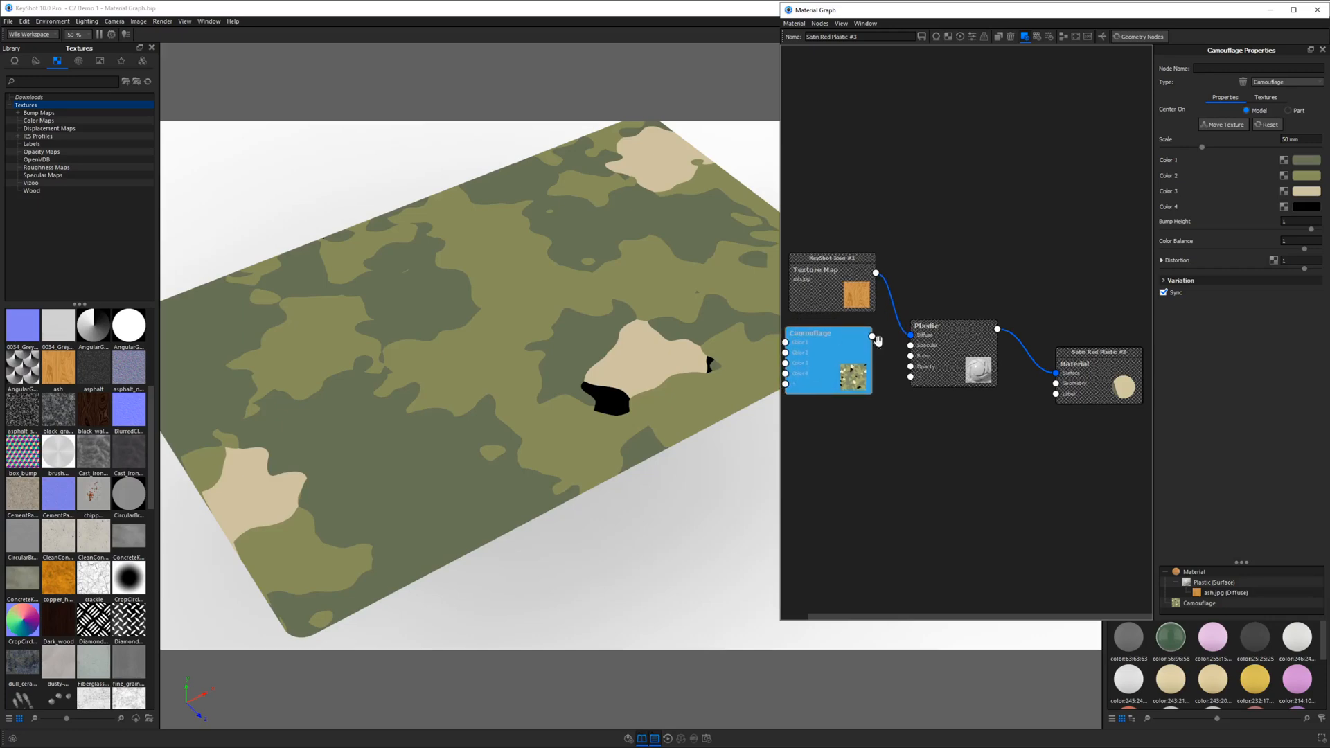
drag(959, 341, 954, 331)
drag(1093, 363, 1080, 333)
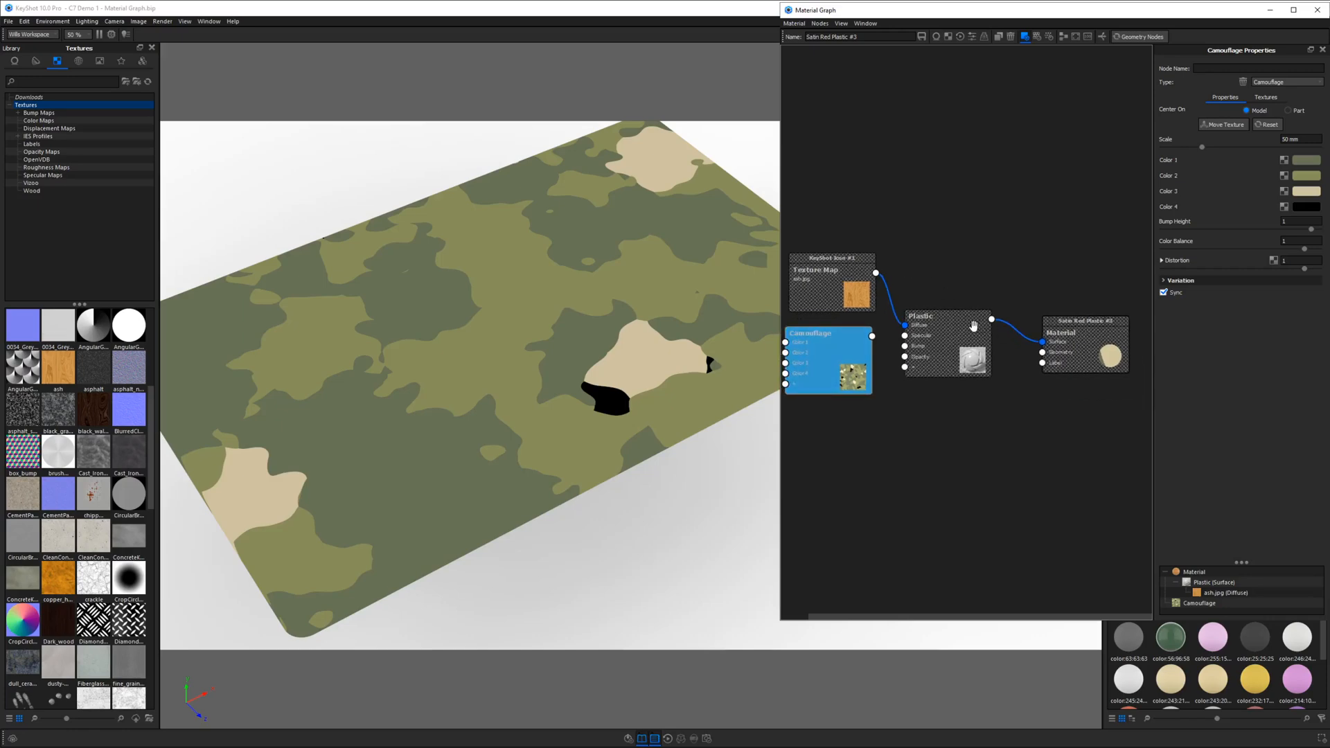
drag(830, 363, 841, 366)
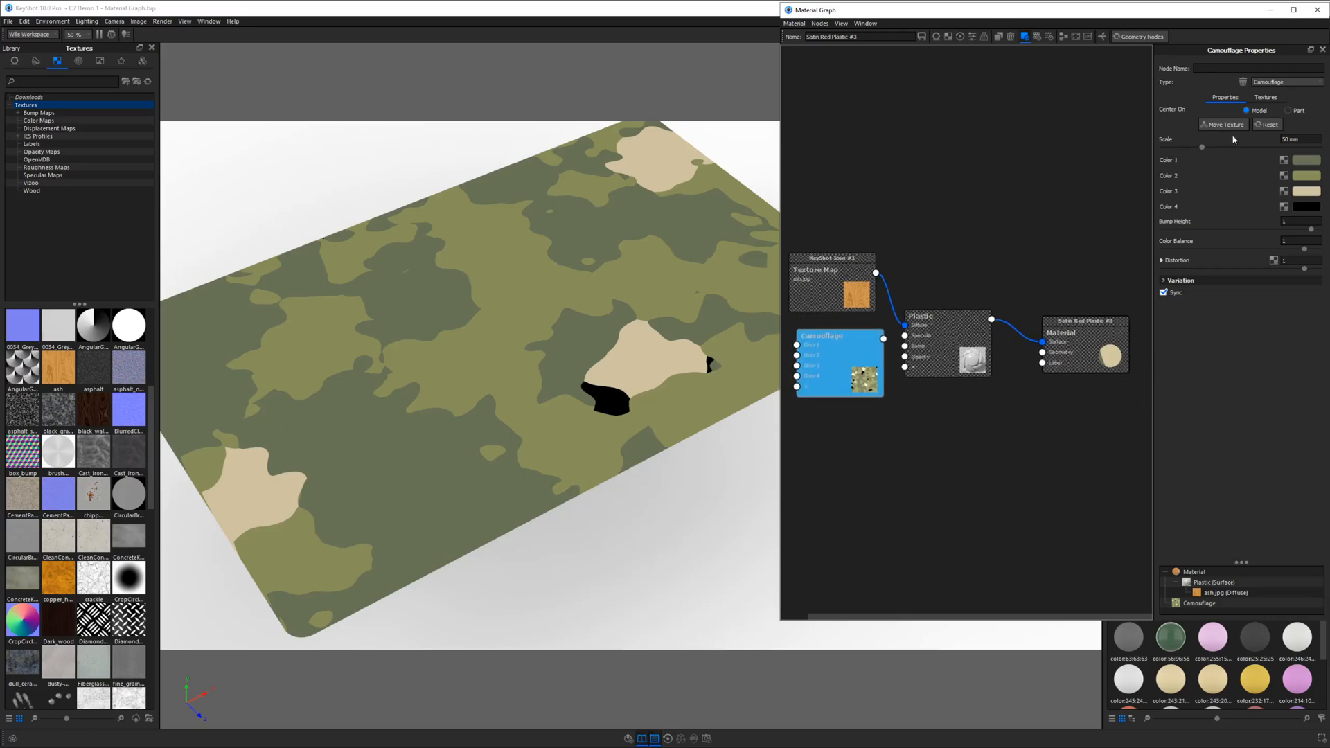
Set the Camouflage texture's scale to 20 mm for a denser pattern
drag(1203, 147, 1179, 148)
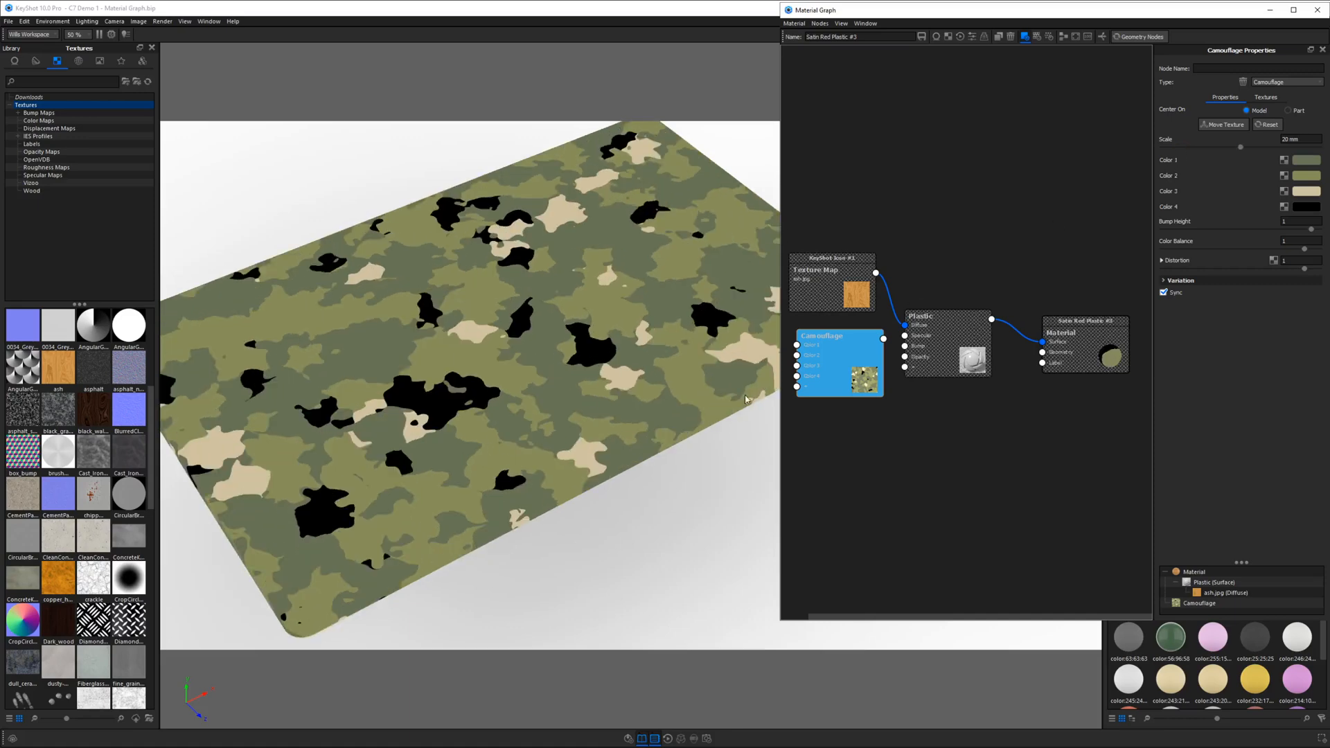
drag(832, 352, 828, 355)
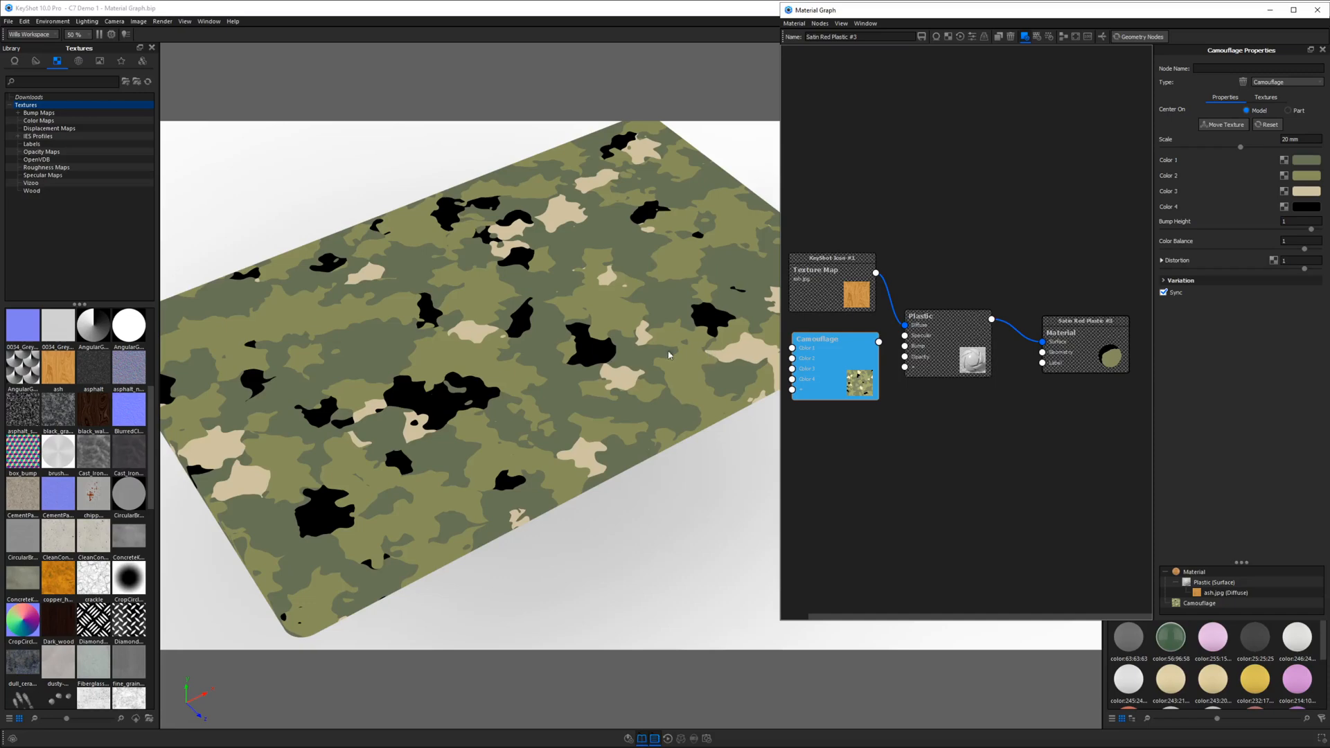
mouse_move(840, 354)
mouse_down()
mouse_move(835, 368)
mouse_move(844, 358)
mouse_up()
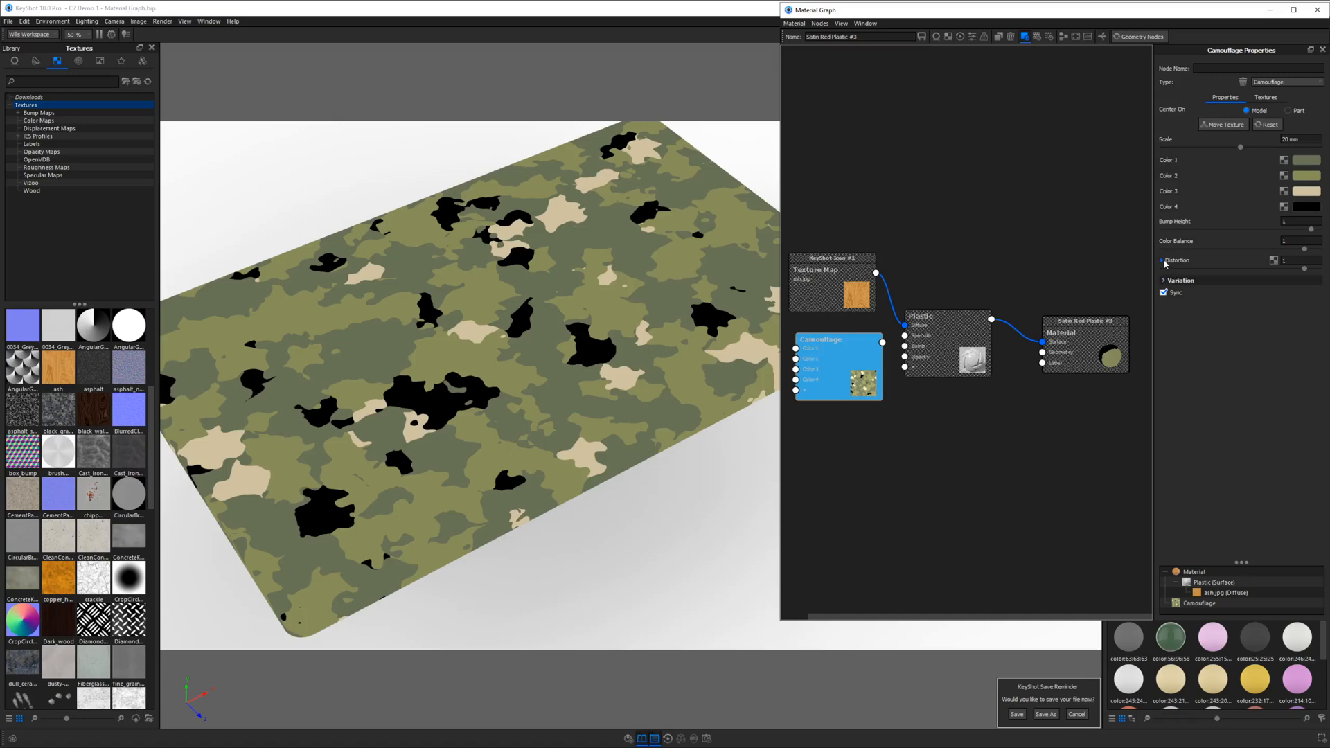
Set the Camouflage texture's distortion to 0.637 and its color balance to 1.064
drag(1306, 271, 1203, 271)
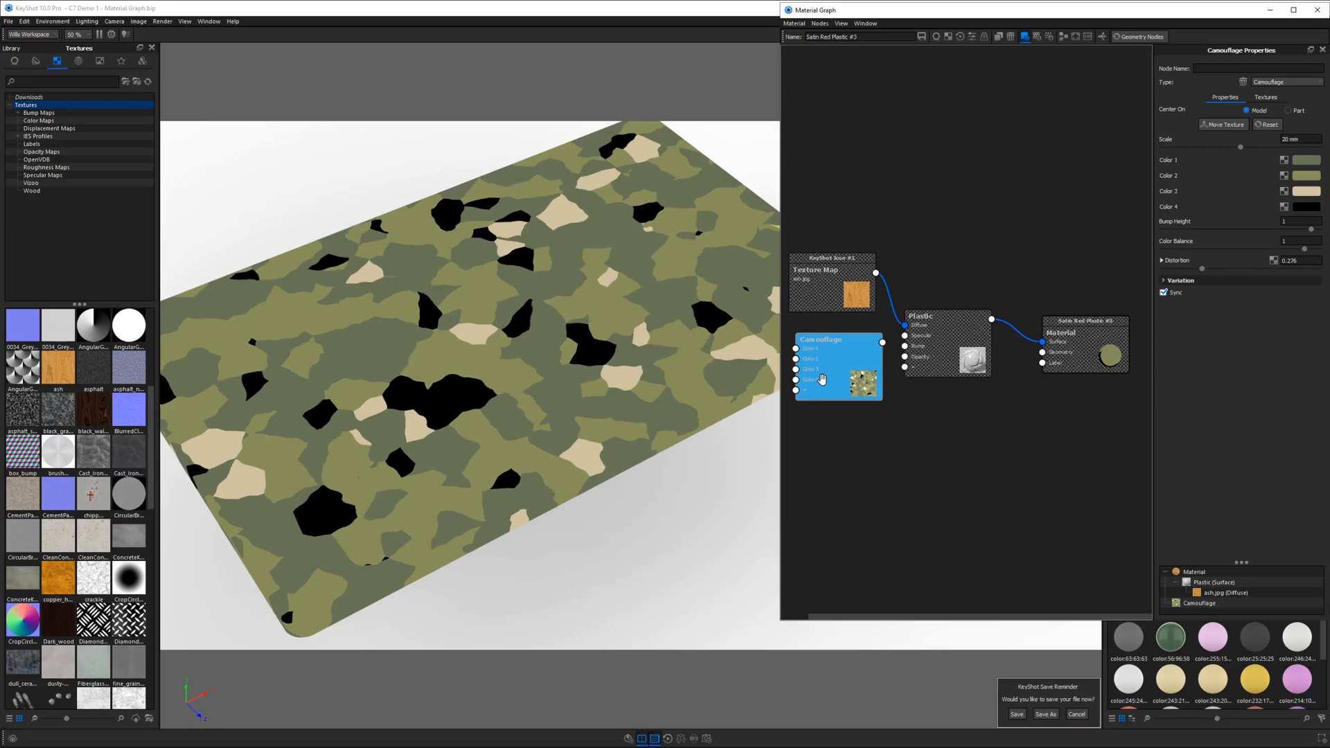
drag(1204, 273, 1273, 285)
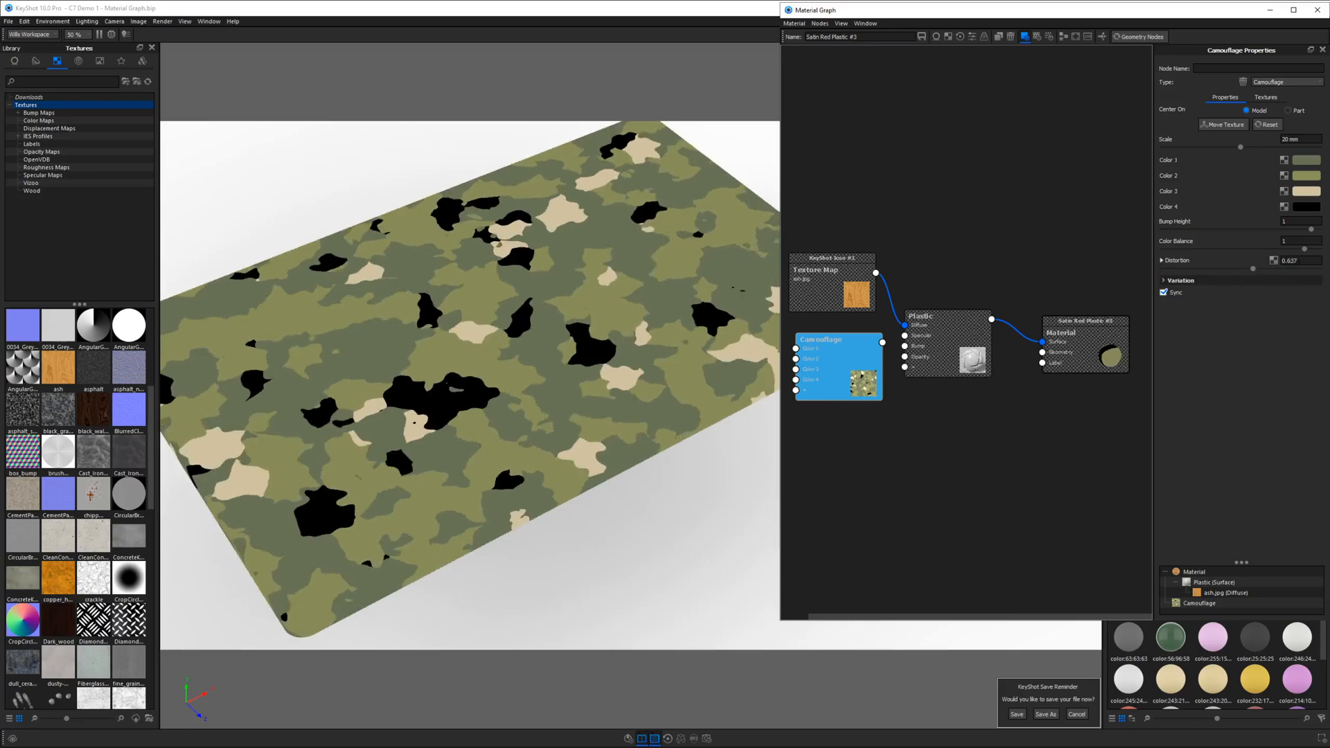
mouse_move(1306, 248)
mouse_down()
mouse_move(1246, 249)
mouse_move(1300, 250)
mouse_up()
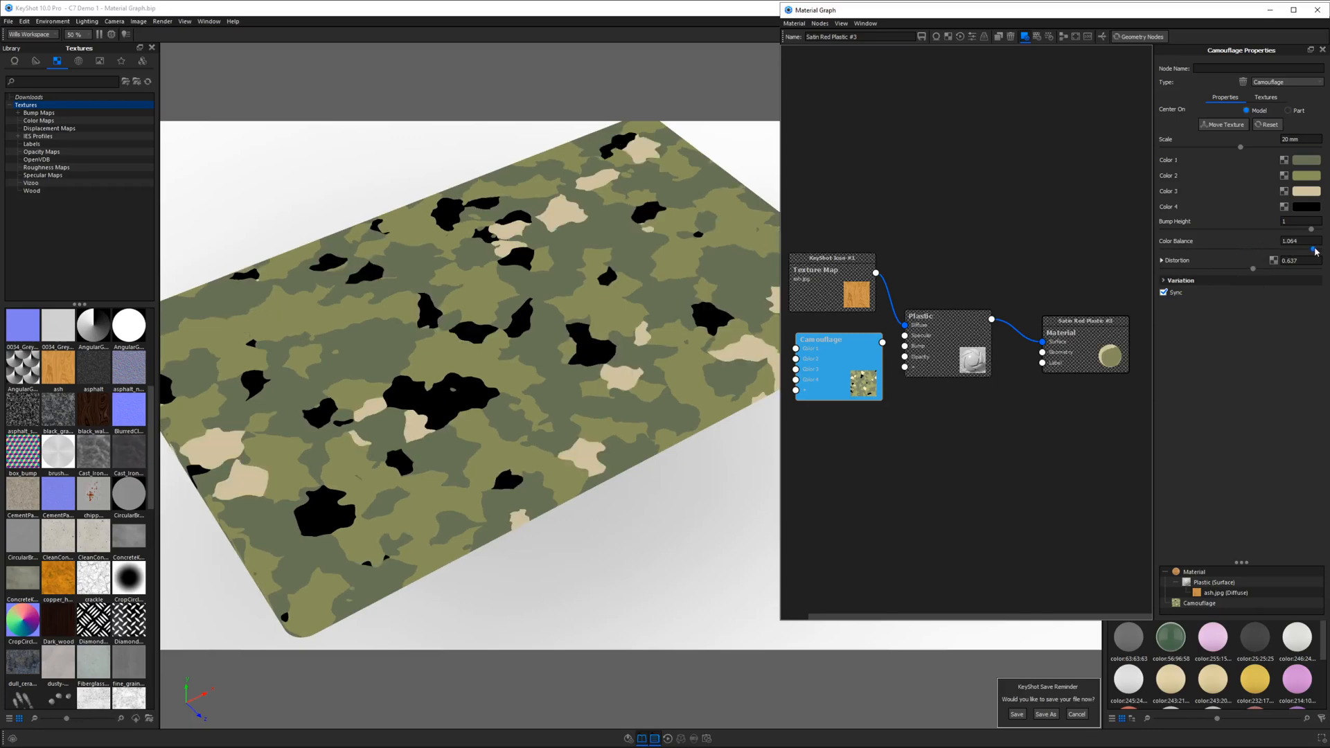
Change the Camouflage texture's Color 3 to light lavender and Color 2 to a muted red
click(1305, 192)
click(1277, 162)
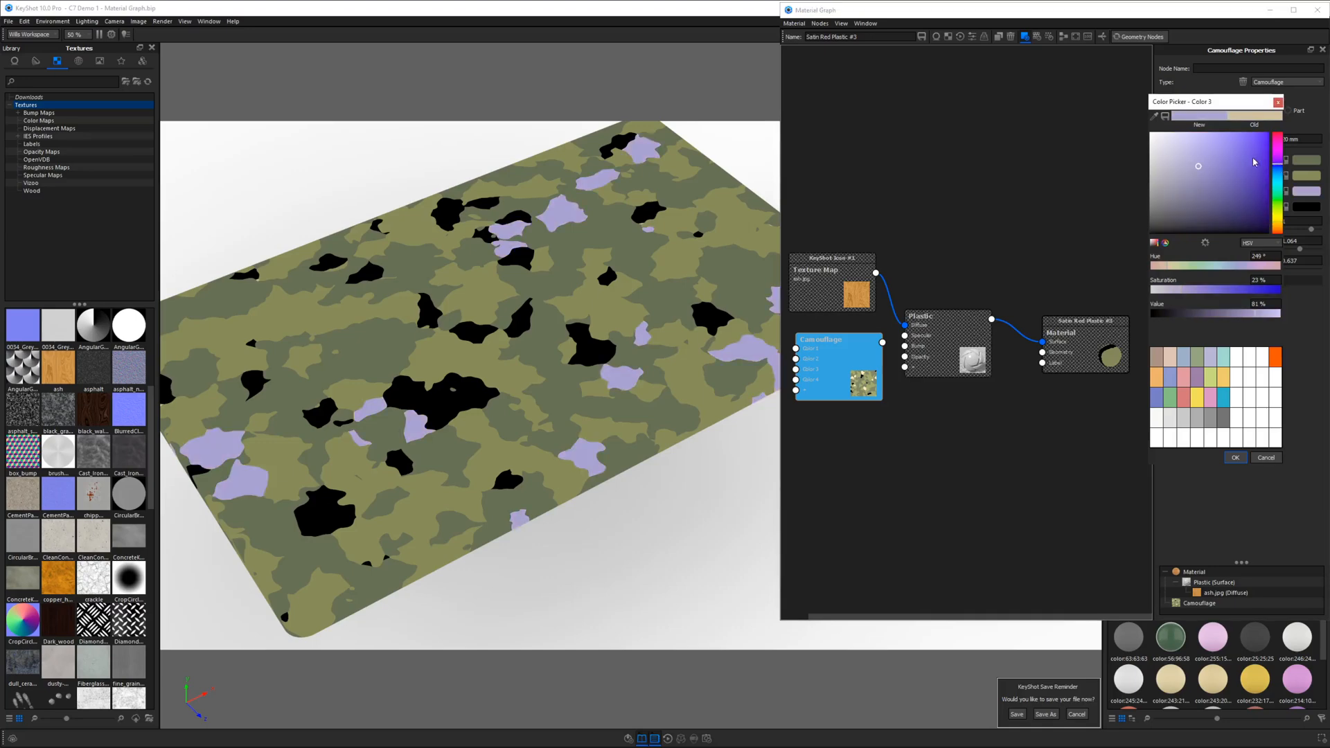
click(1236, 457)
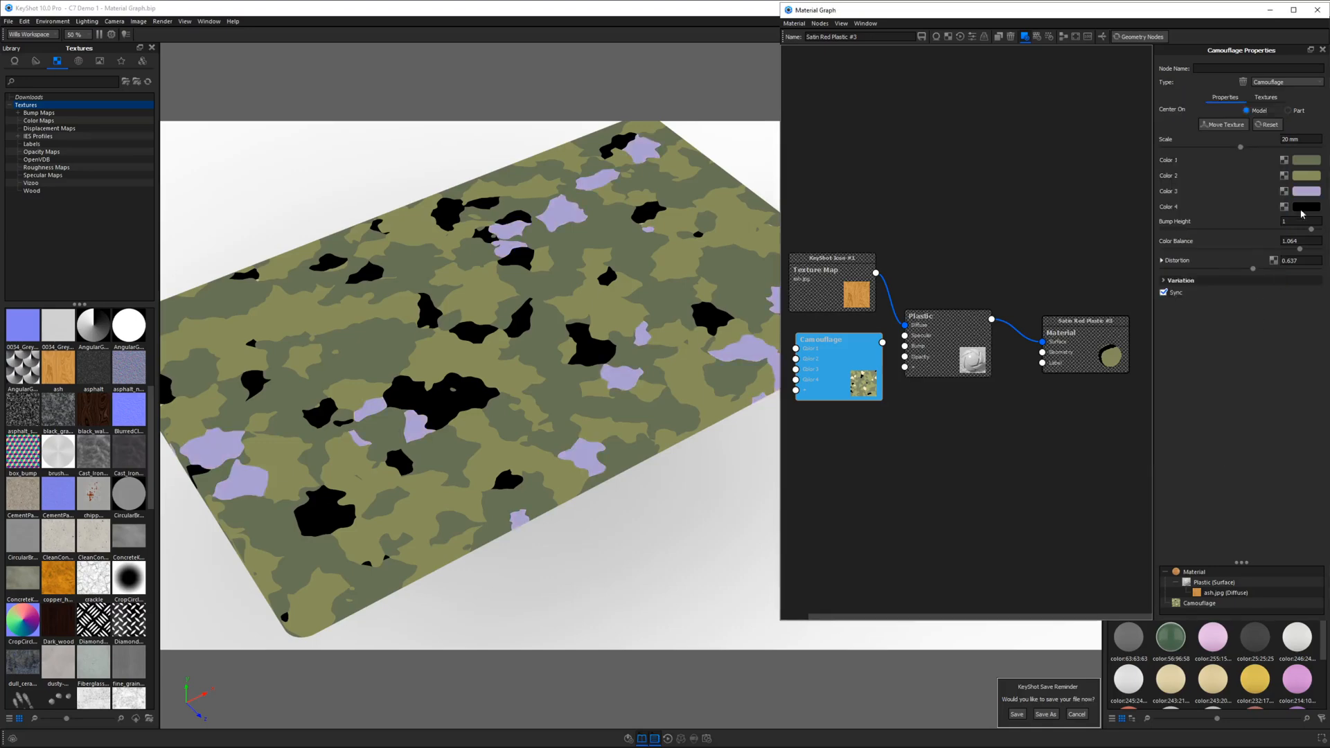
click(1306, 176)
click(1253, 165)
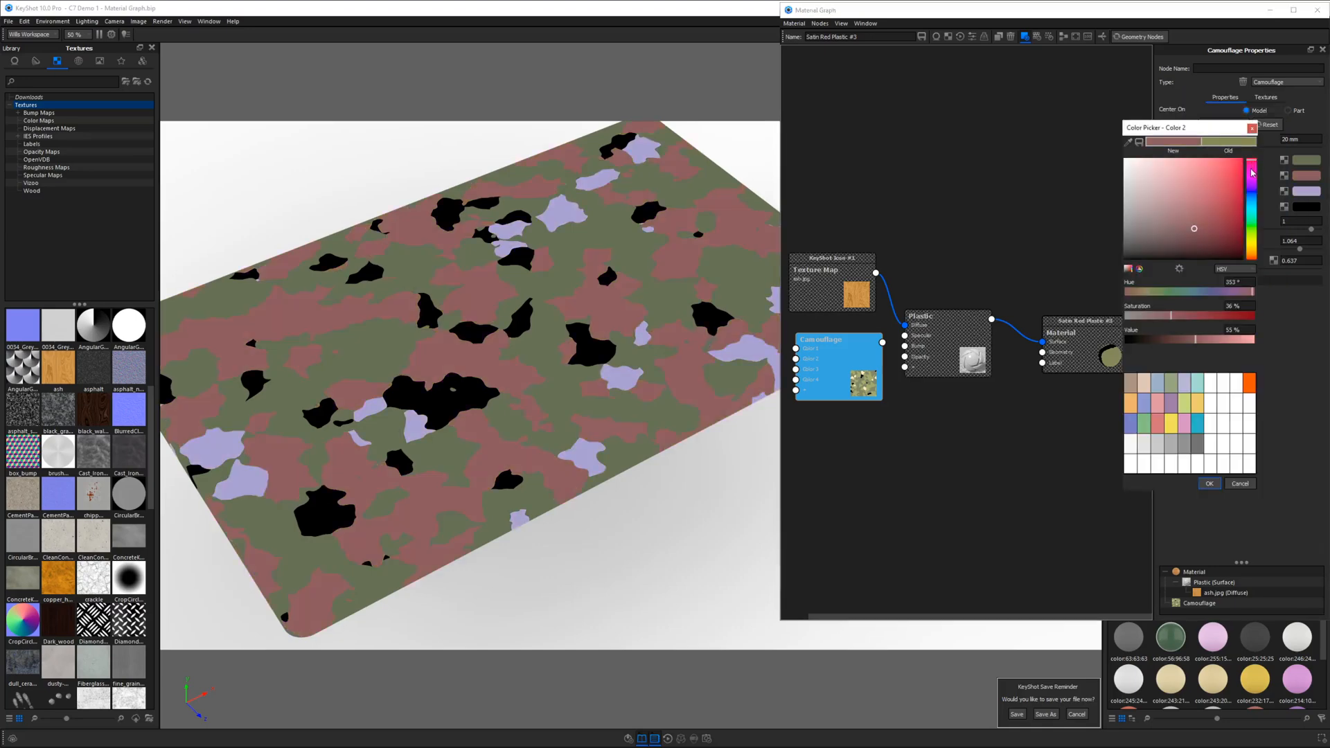
click(1217, 488)
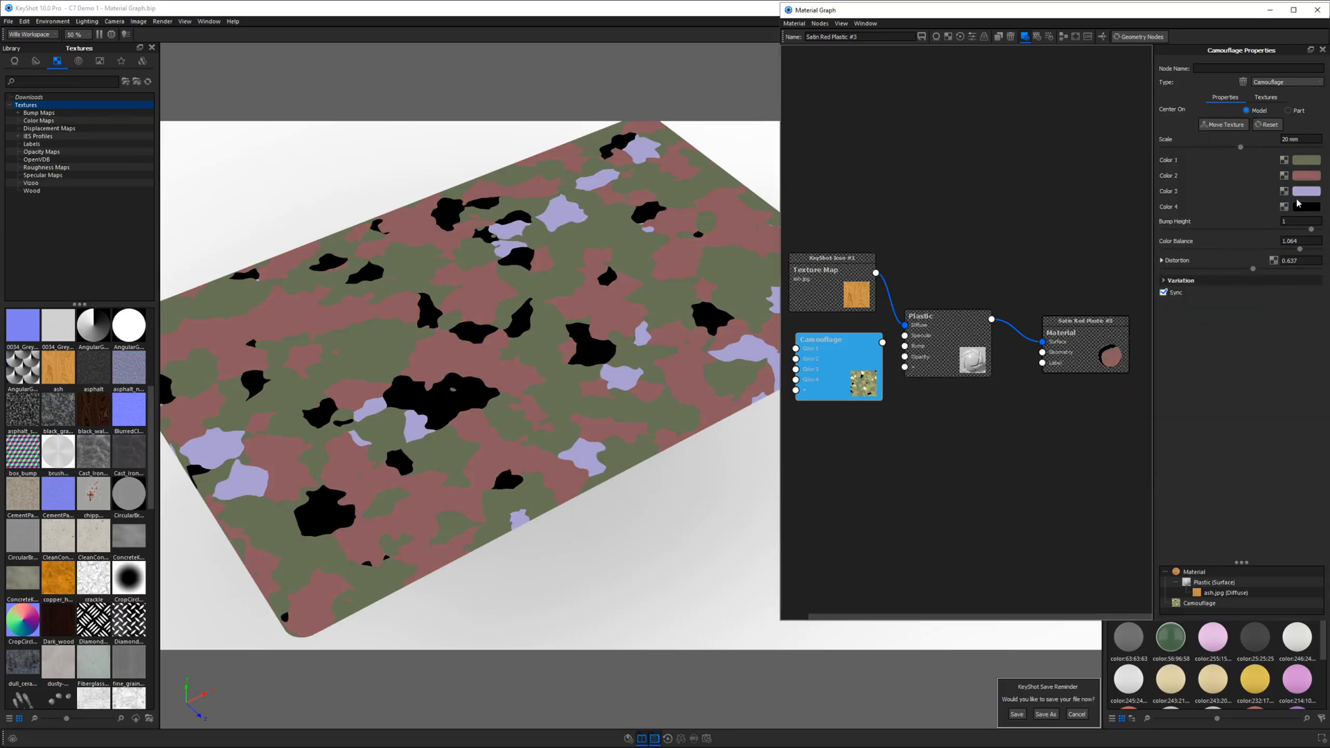
Change the Camouflage texture's Color 4 to yellow-green with 68% saturation and 81% value
click(1306, 206)
click(1226, 264)
click(1205, 219)
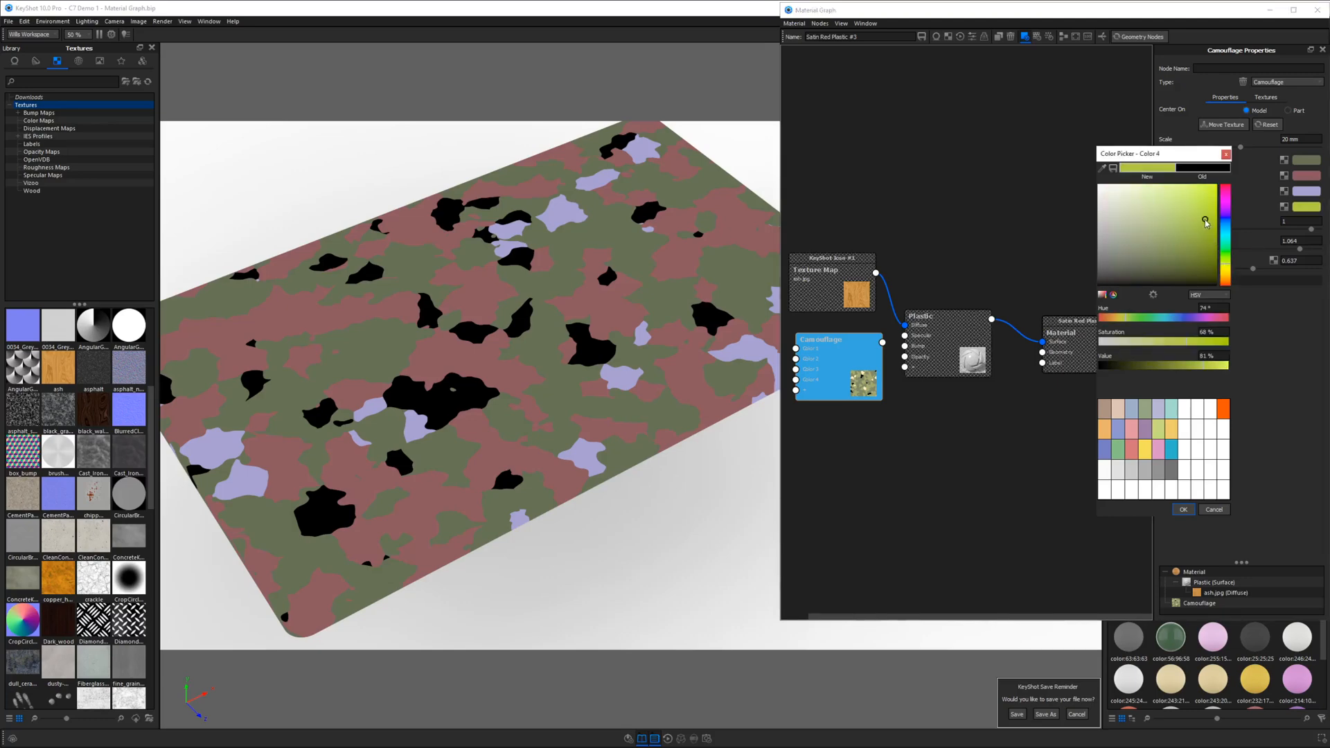
click(1186, 511)
Reveal the Camouflage texture's distortion and variation settings, set Spray to 1 and enable Mix Colors
click(1162, 261)
click(1167, 309)
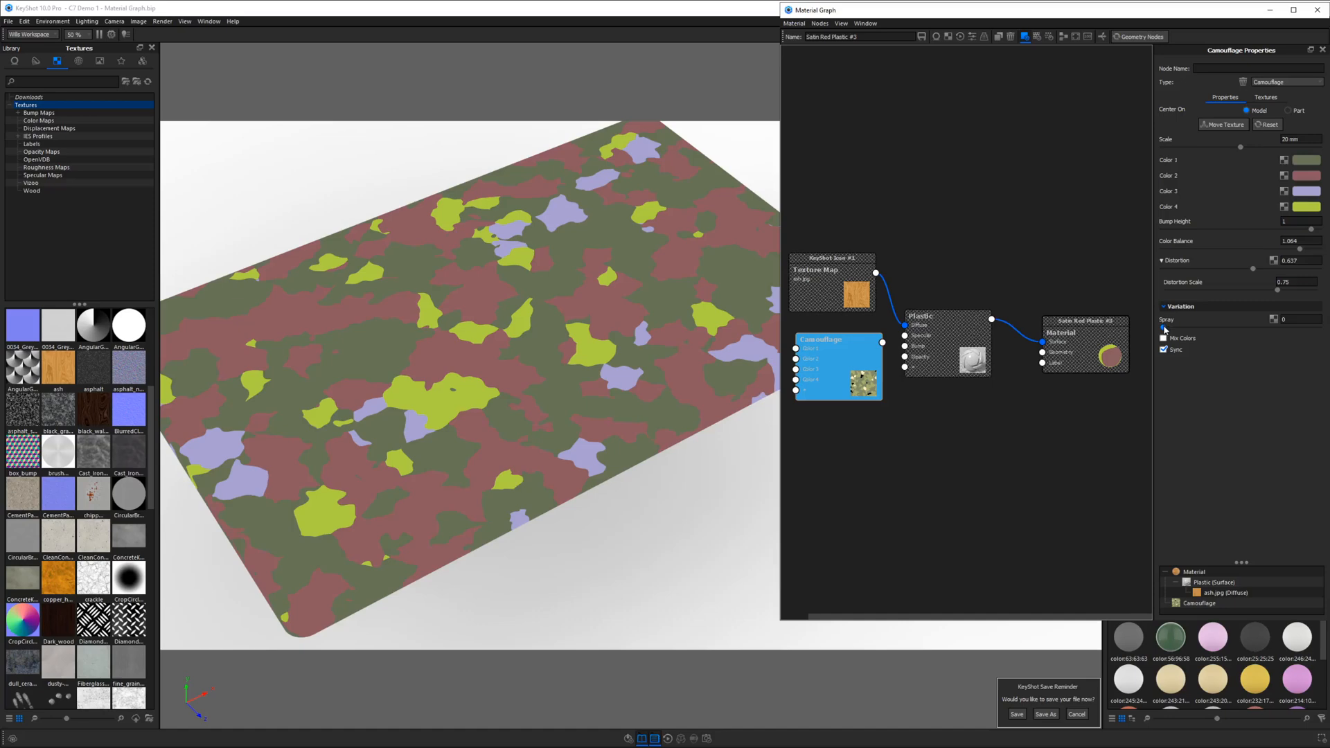
drag(1165, 329, 1323, 343)
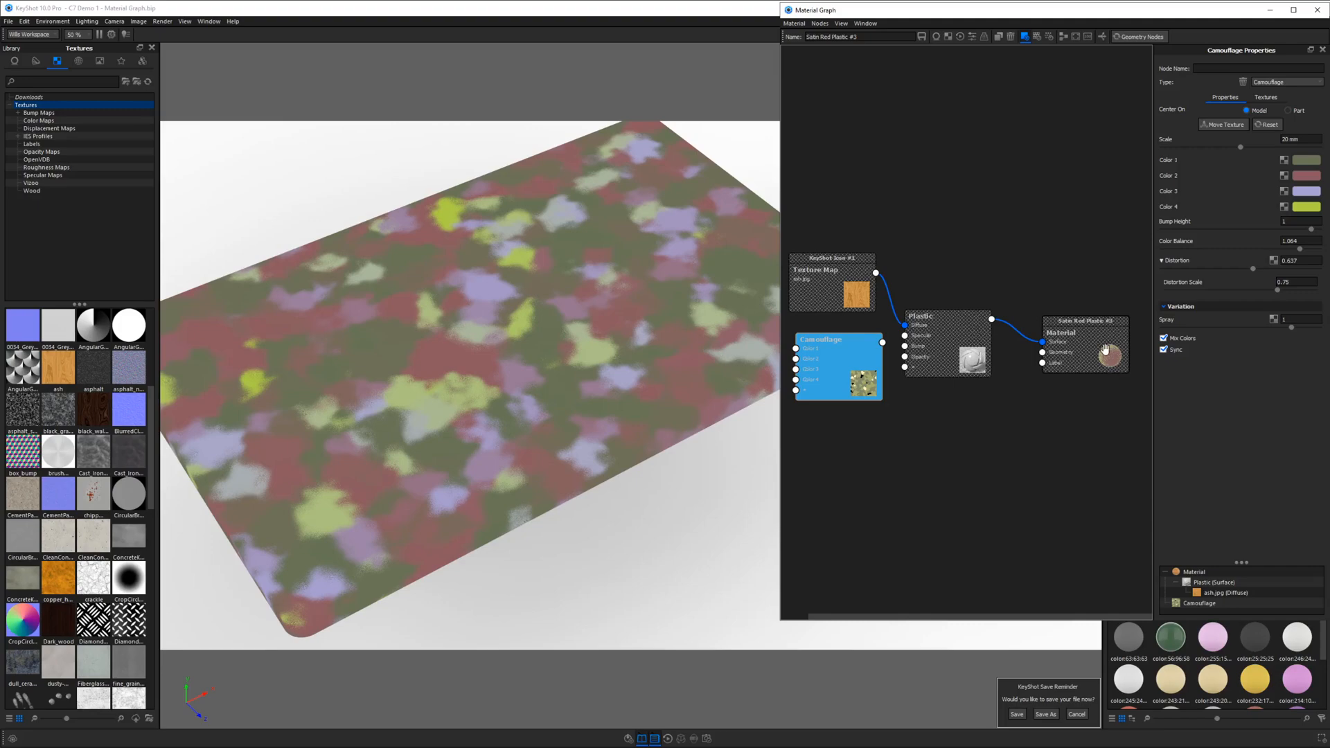
Check the sprayed camouflage pattern at the tabletop's corner, and turn off the Camouflage node's color preview
drag(604, 384, 554, 371)
click(834, 349)
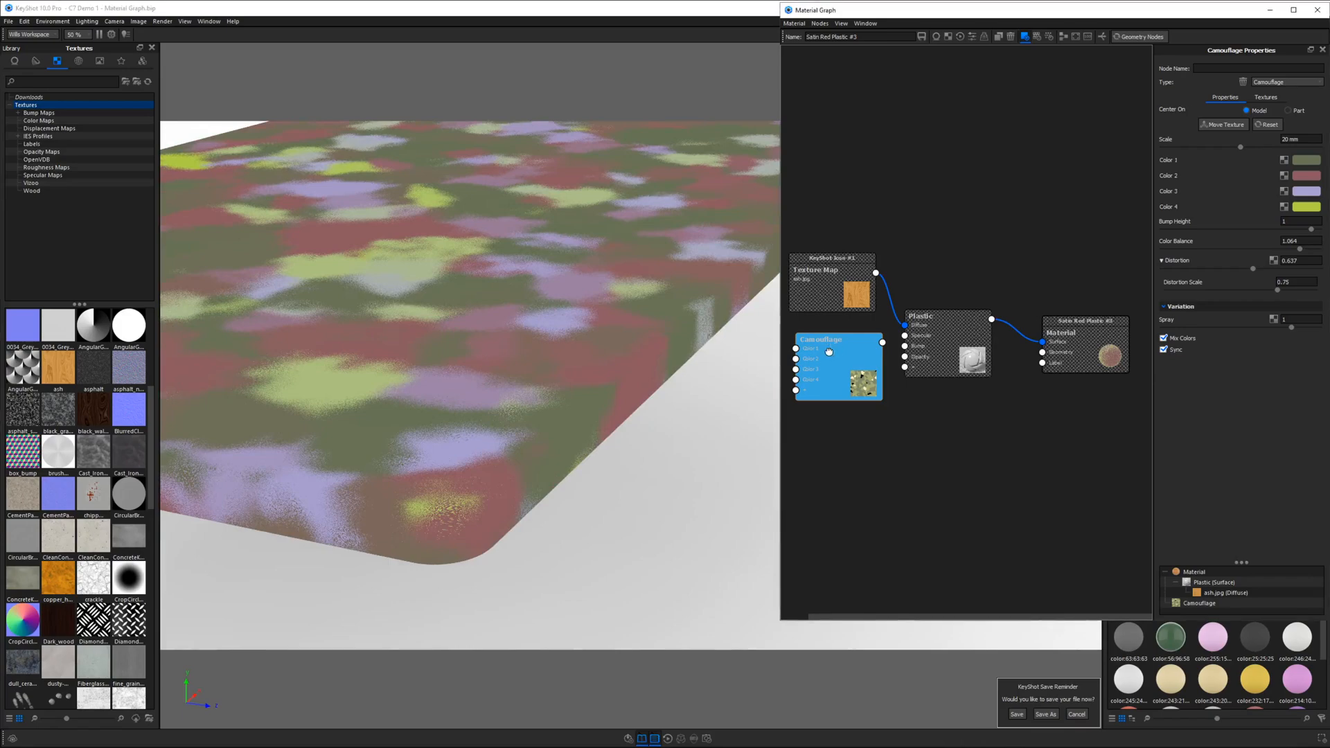
drag(834, 349, 824, 353)
key(c)
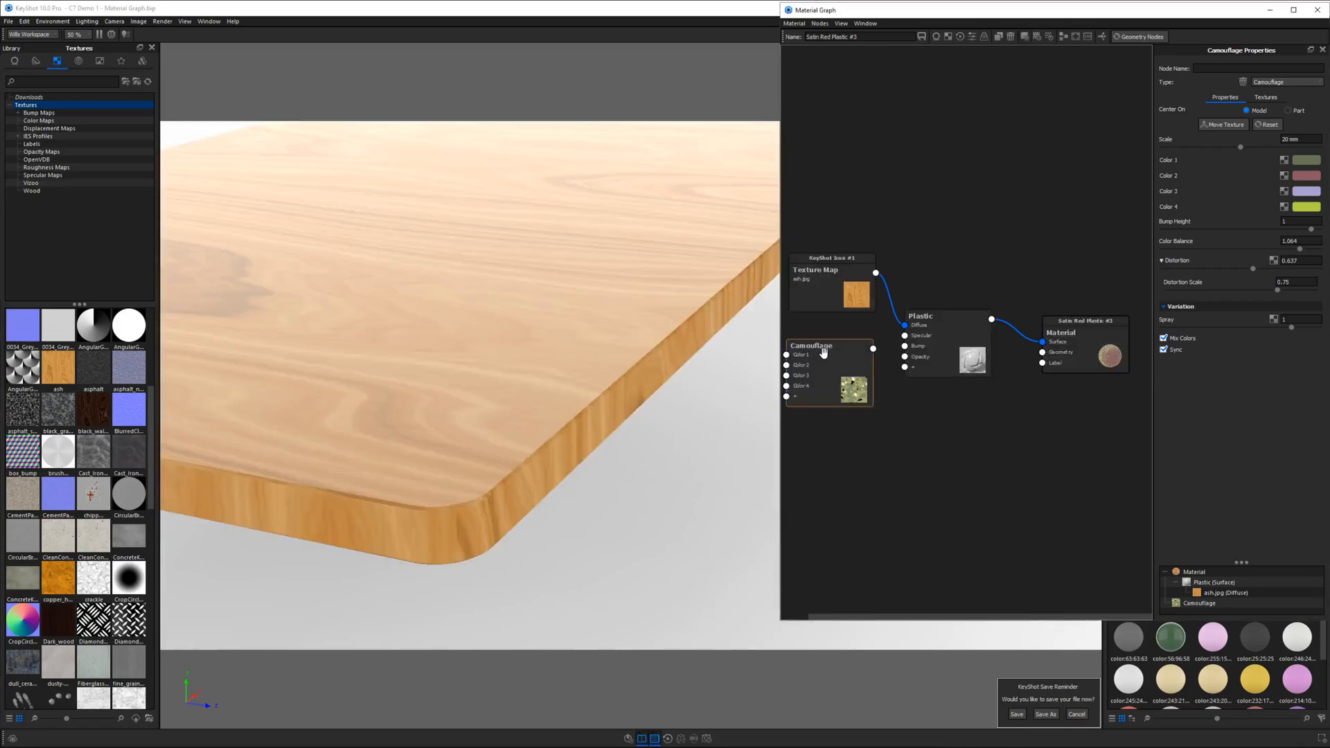
Connect the Camouflage node to the Plastic node's Diffuse input in place of the ash texture map
scroll(635, 312, down, 6)
drag(631, 330, 416, 425)
scroll(578, 394, up, 2)
drag(855, 368, 906, 325)
drag(742, 379, 544, 388)
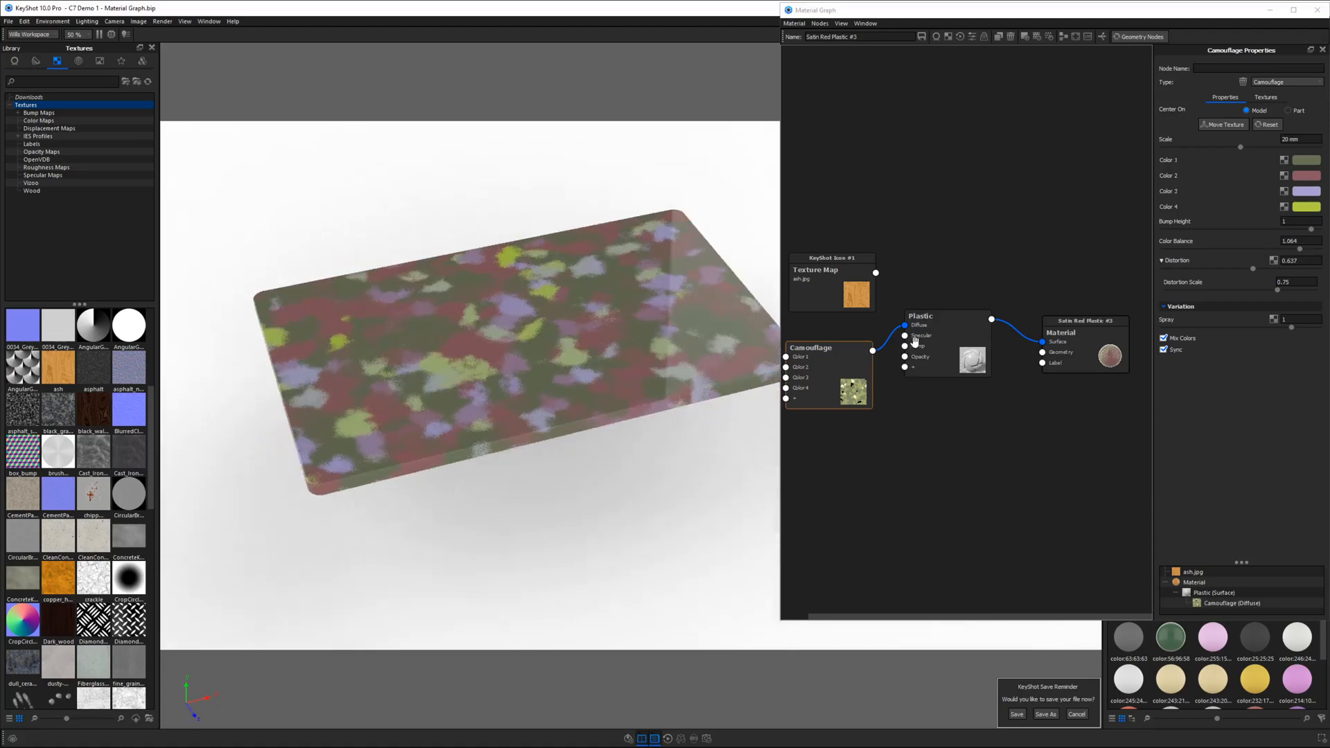
Set the Camouflage texture's Spray to 0 to give the color patches hard edges
drag(824, 372, 837, 370)
scroll(501, 386, up, 5)
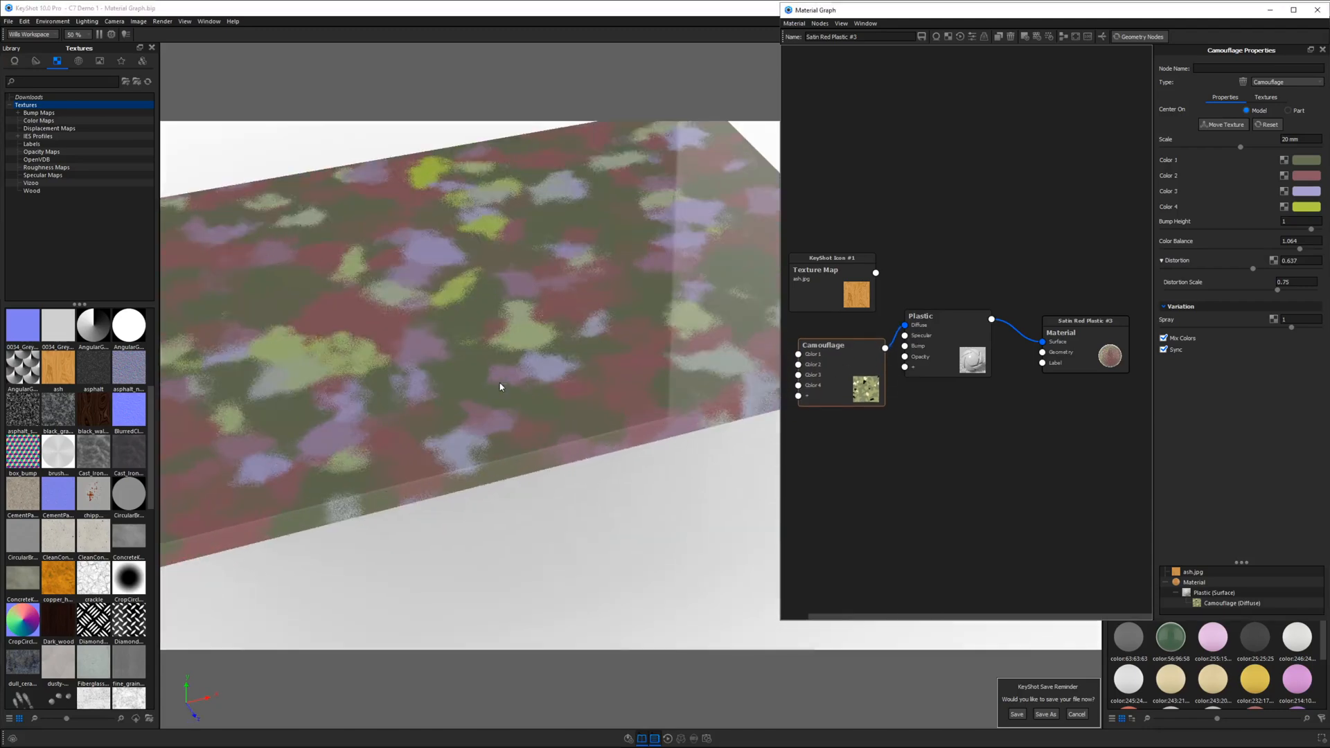
drag(1290, 327, 1046, 340)
Examine the sharpness of the camouflage patch edges on the tabletop, very close up and from farther away
scroll(575, 399, up, 8)
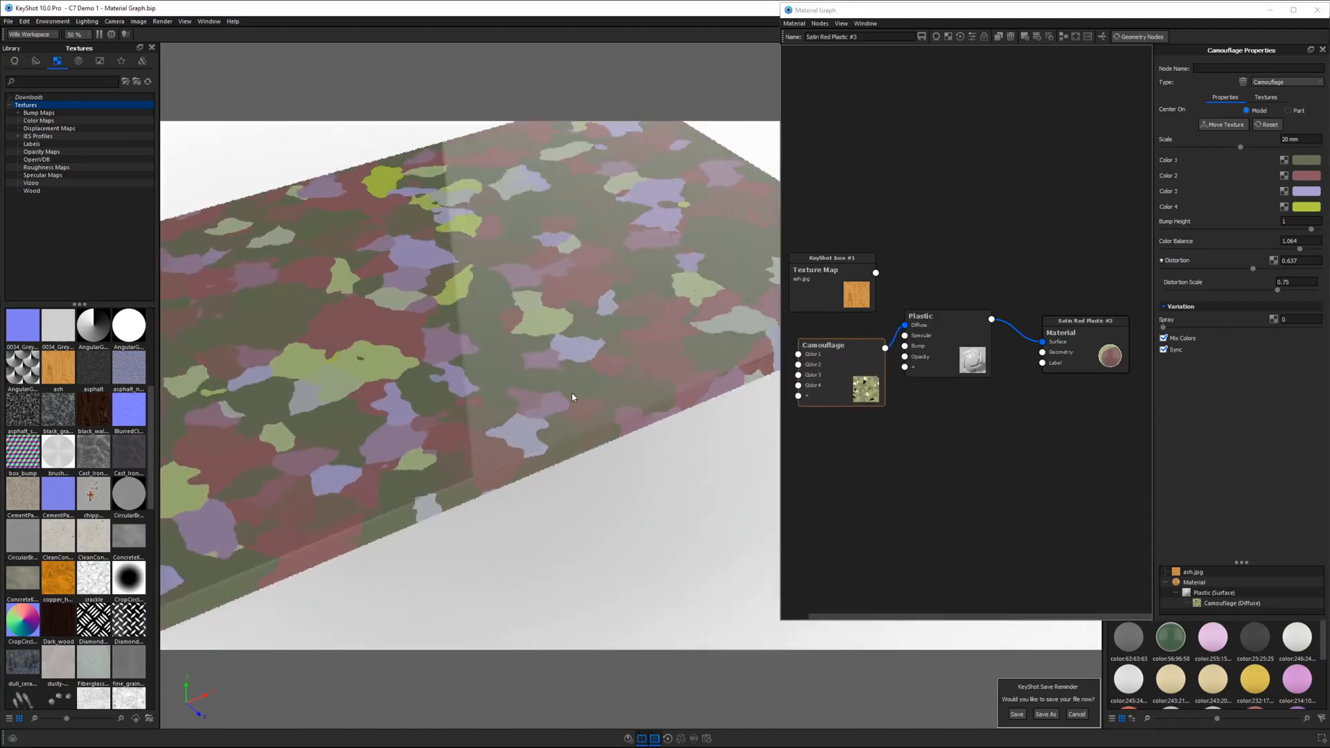
scroll(619, 543, up, 6)
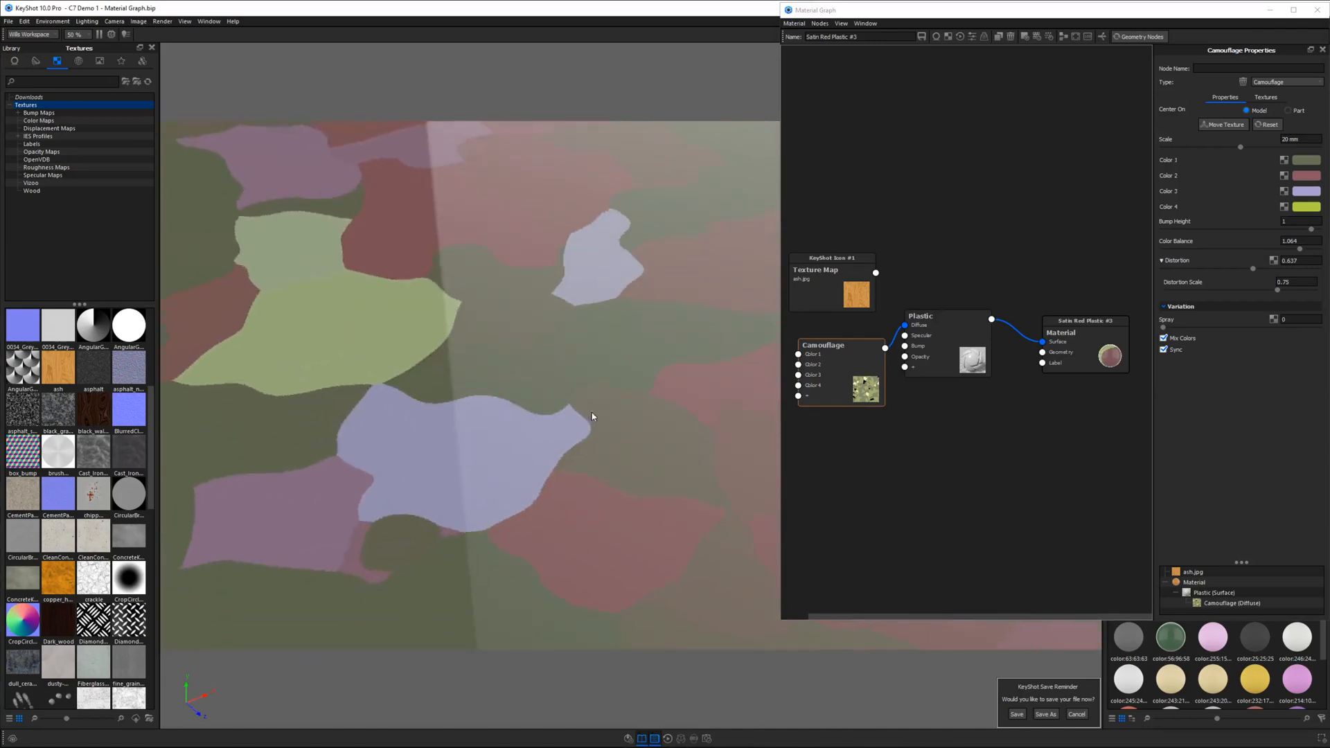
middle_drag(456, 352, 642, 286)
scroll(695, 387, up, 2)
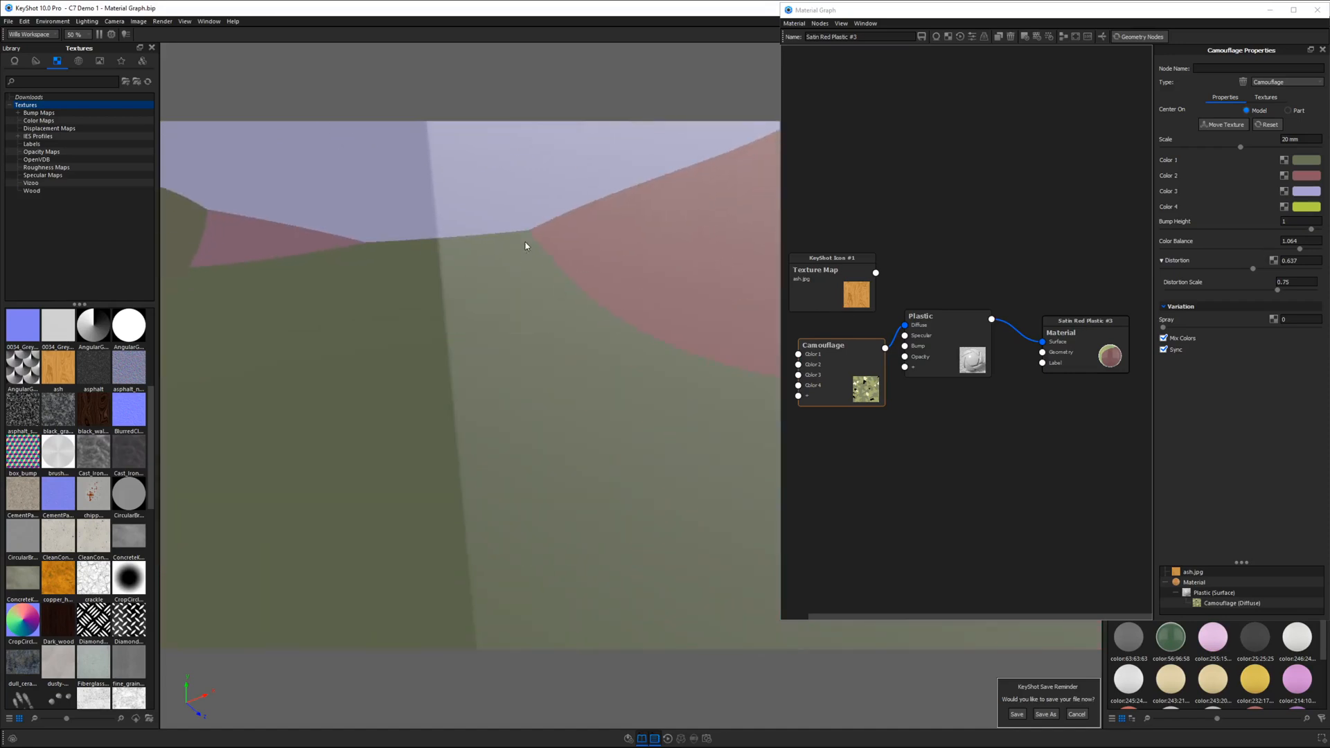
scroll(647, 406, down, 4)
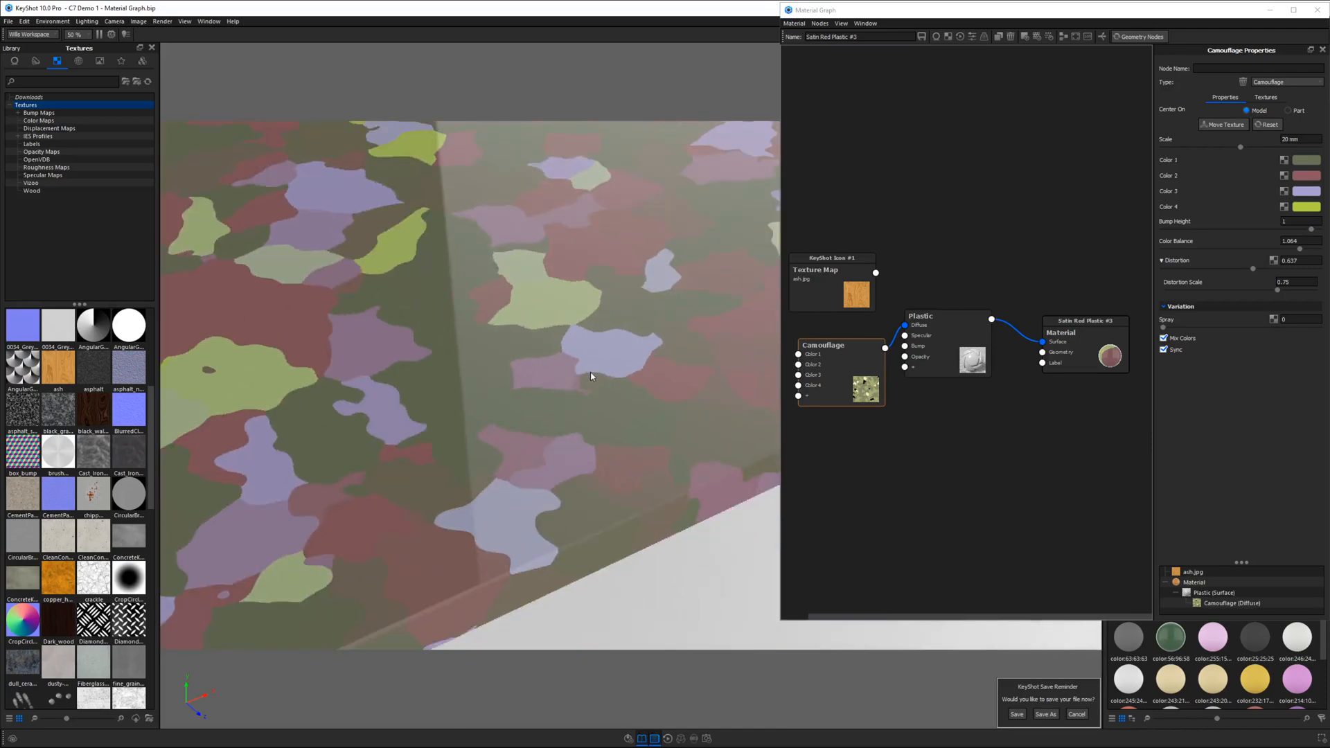
scroll(591, 376, down, 6)
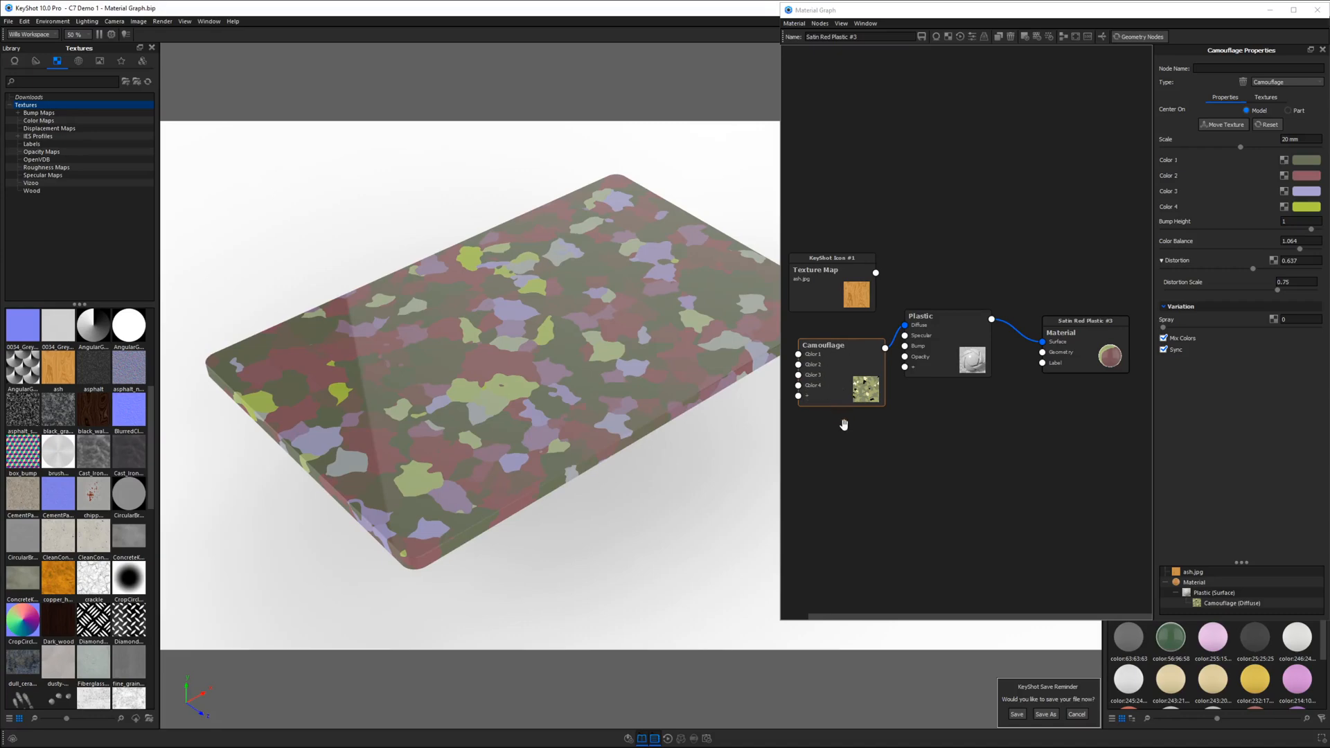
Add a Marble texture node and connect it to the Plastic node's Diffuse input in place of the Camouflage node
click(839, 355)
drag(839, 355, 834, 346)
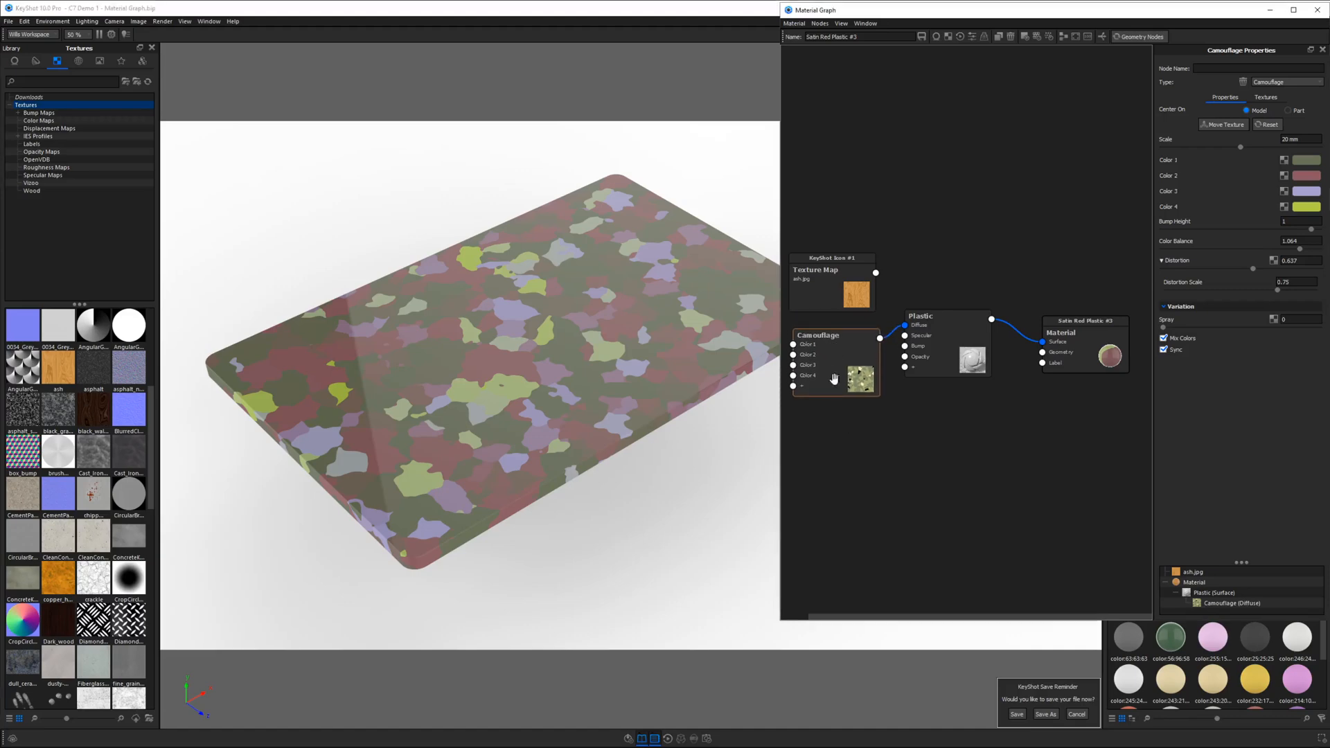
right_click(821, 418)
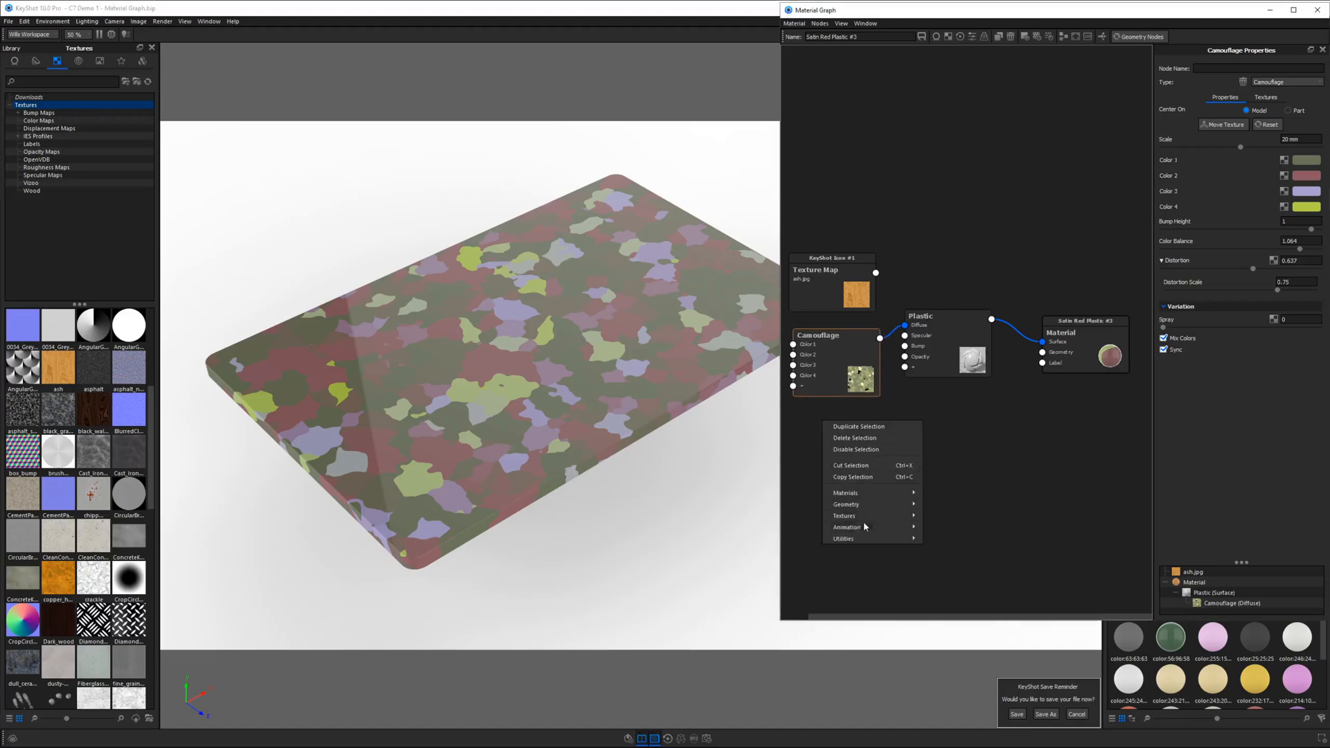
mouse_move(863, 513)
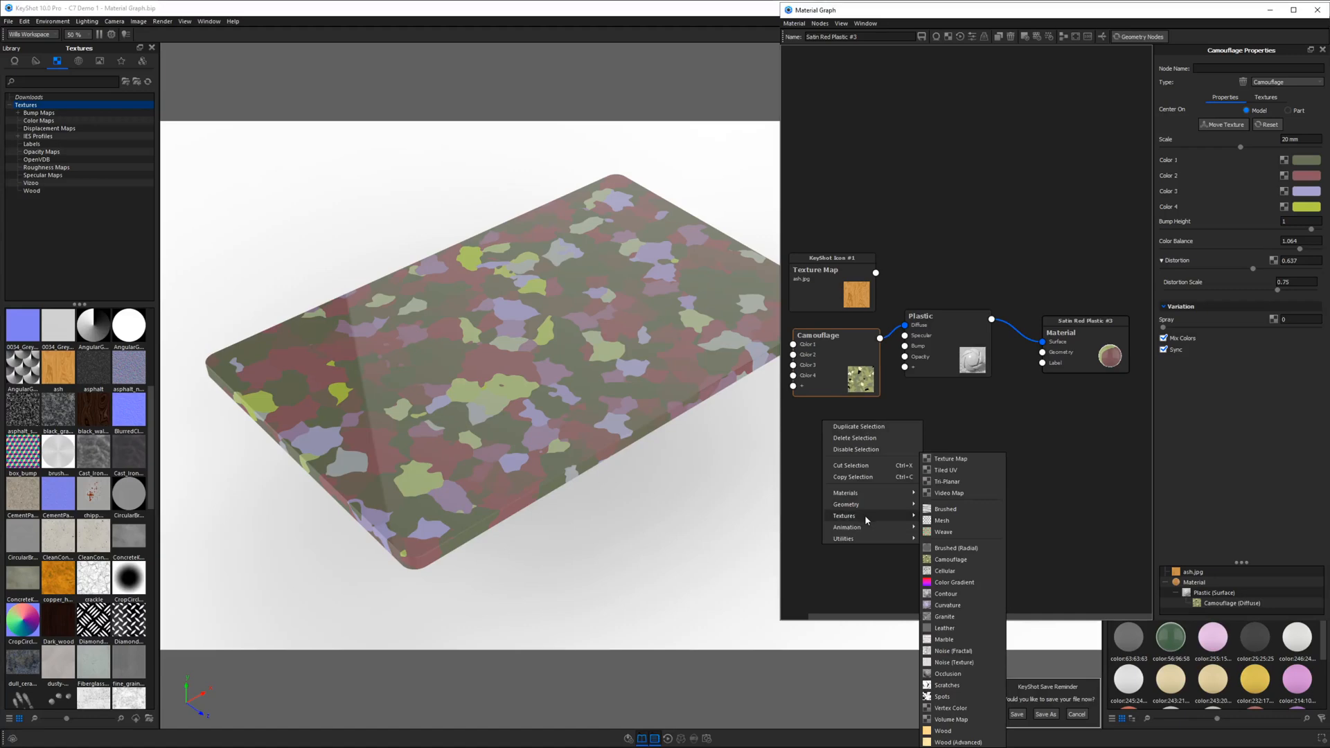
click(967, 640)
drag(881, 436, 905, 325)
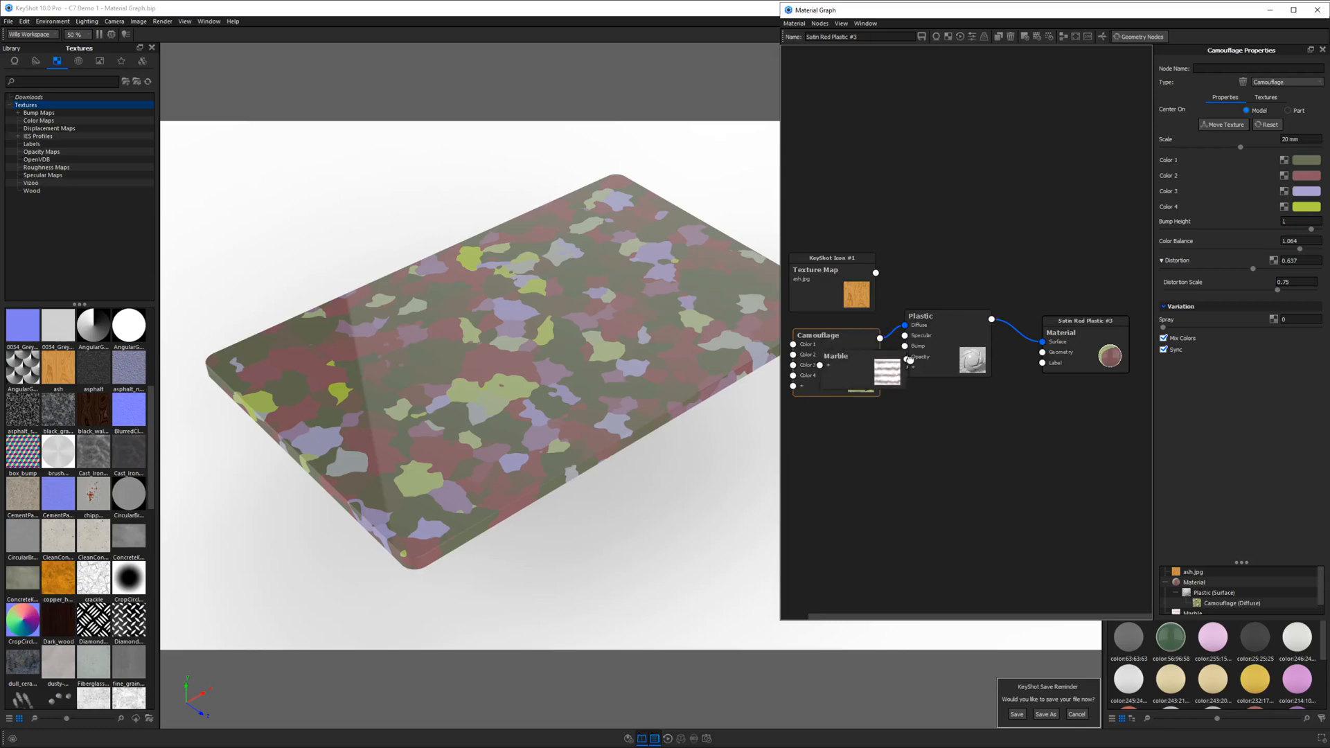
drag(563, 336, 589, 378)
scroll(510, 419, up, 5)
drag(510, 418, 675, 319)
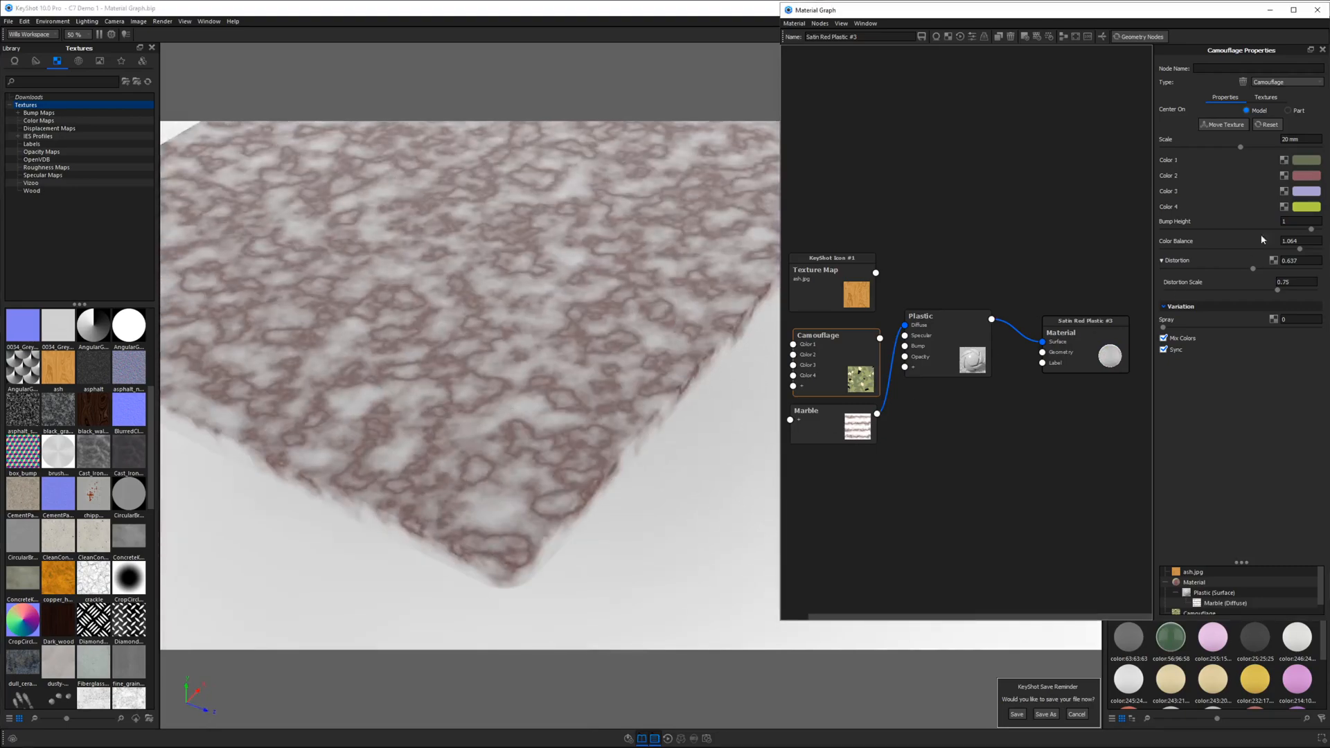
Change the Marble texture's vein color to a muted blue with a hue of 234°
click(830, 424)
click(1296, 176)
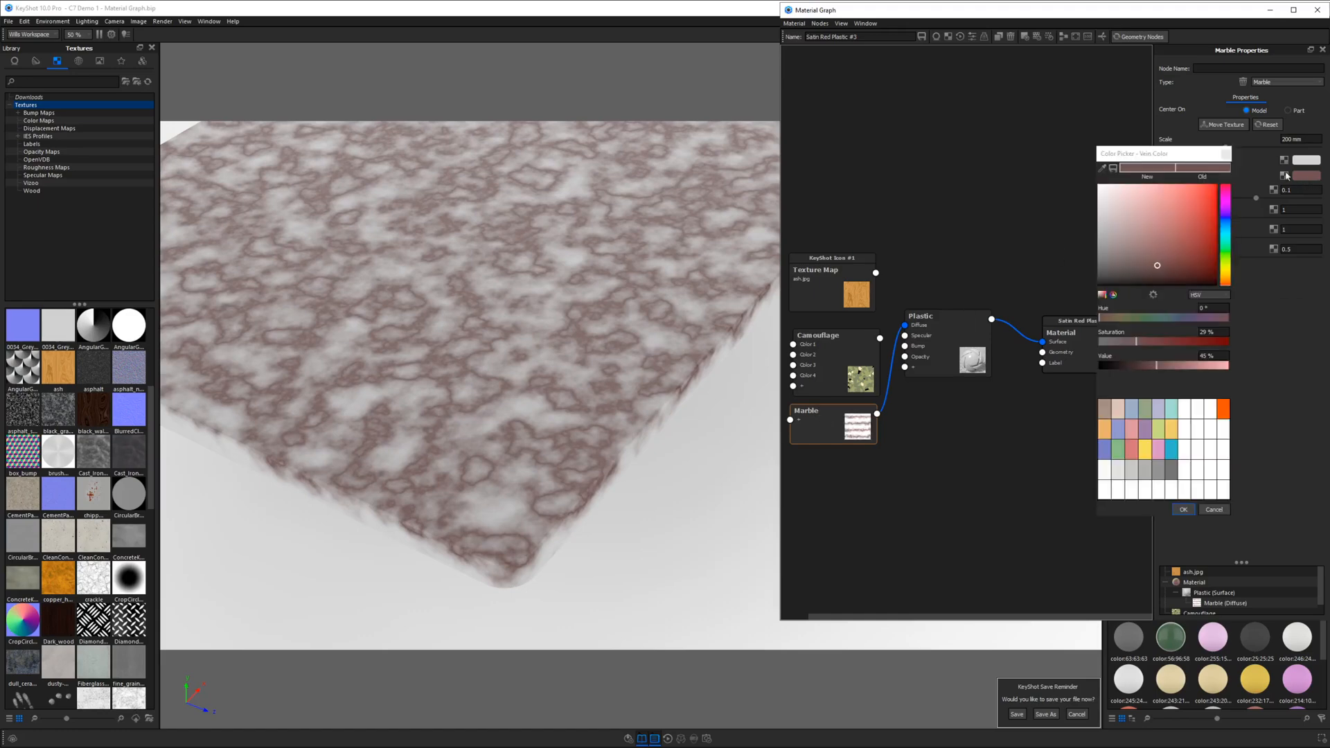
click(1224, 223)
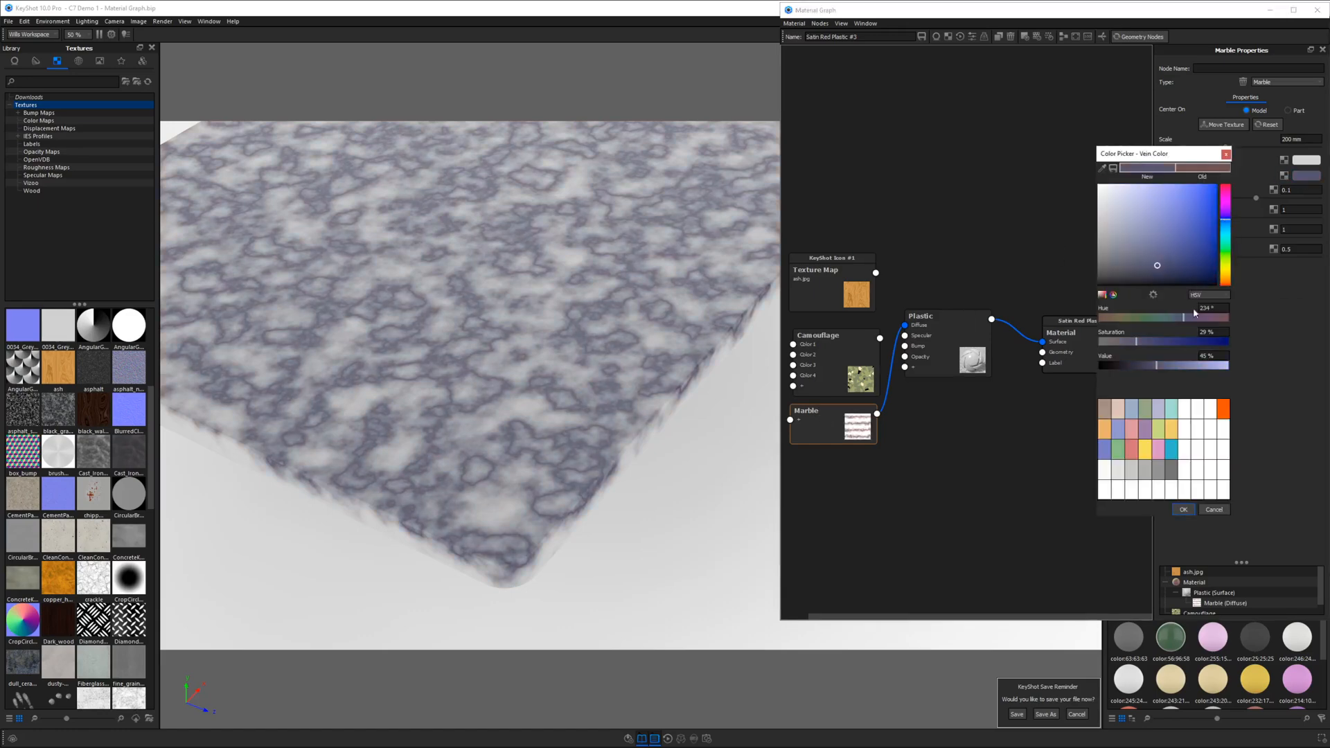
click(1184, 509)
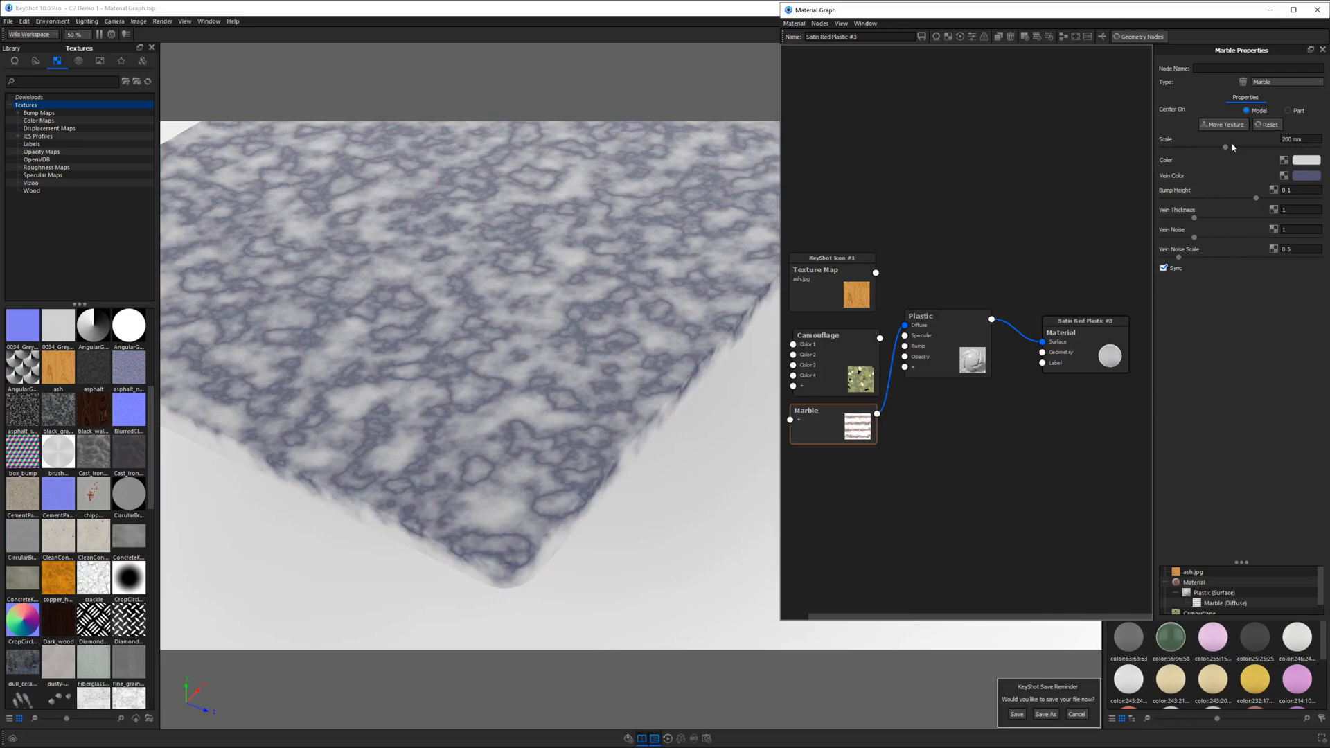
Increase the Marble texture's scale slightly to enlarge the pattern on the tabletop
mouse_move(1227, 148)
mouse_down()
mouse_move(1261, 150)
mouse_move(1239, 150)
mouse_up()
scroll(584, 254, down, 3)
scroll(582, 253, up, 1)
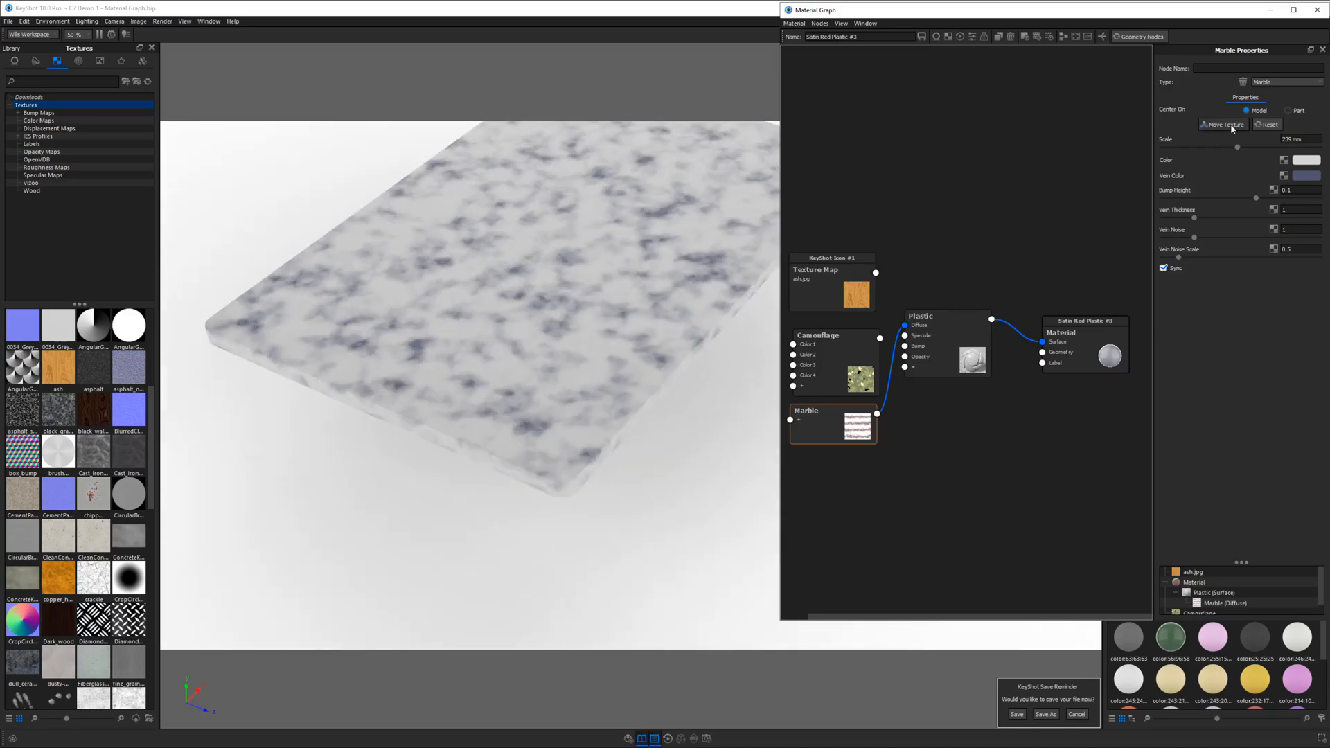
Rotate the Marble texture with Move Texture until its veins run as long lines across the tabletop
click(1224, 125)
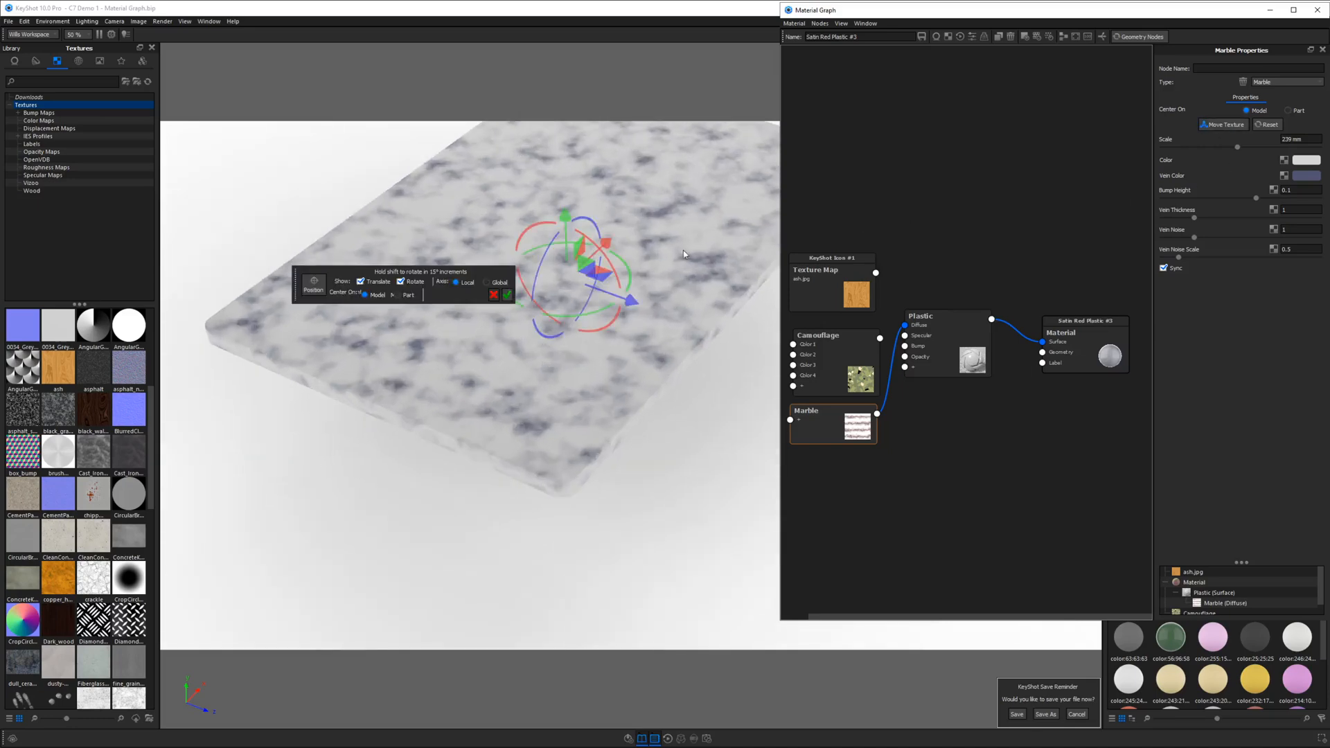
click(596, 246)
drag(596, 246, 600, 299)
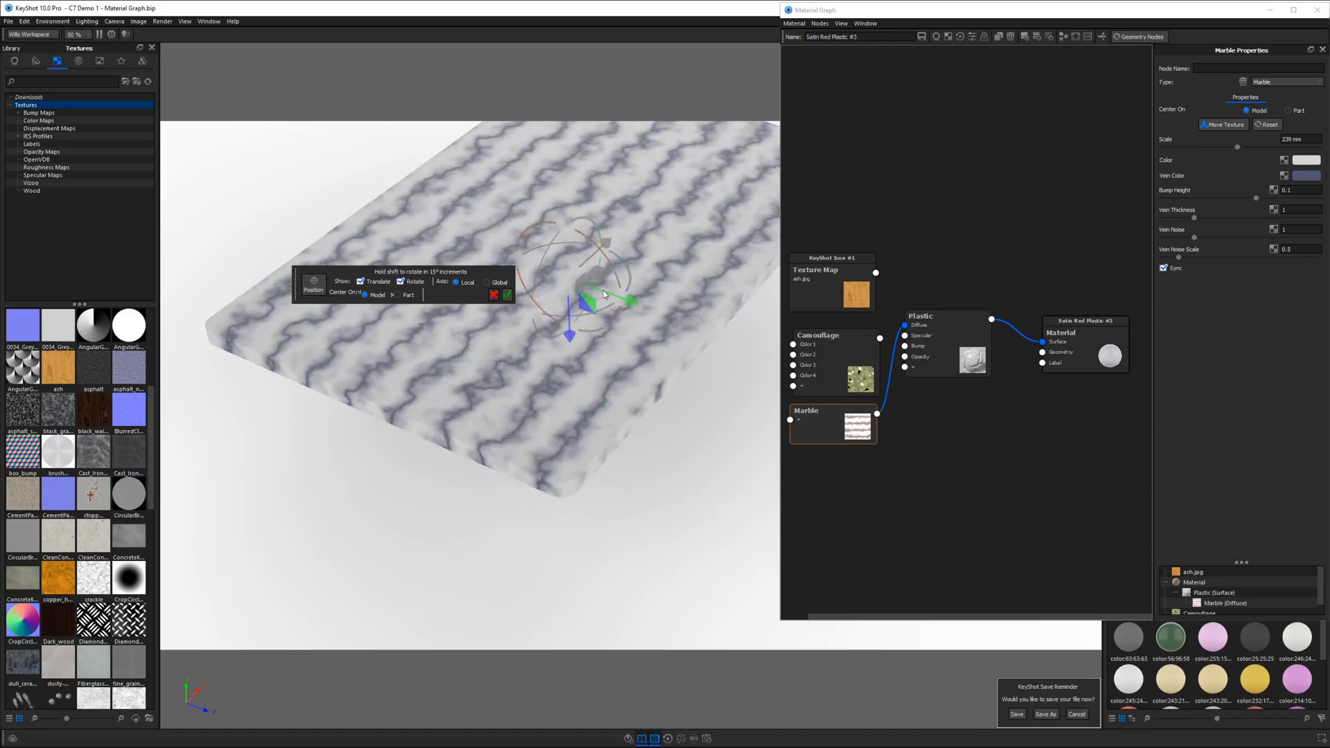
click(507, 296)
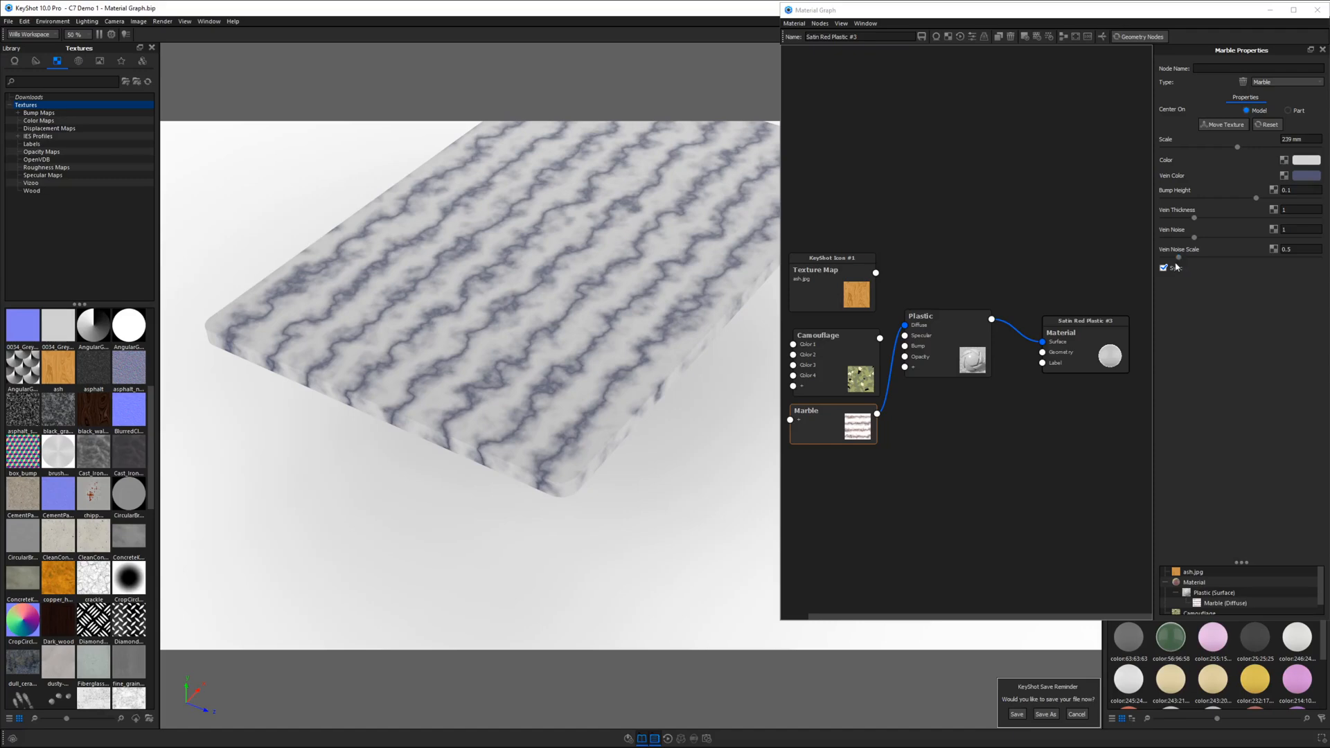
Lower the Marble texture's Vein Noise to its minimum to turn the veins into straight stripes
mouse_move(1193, 240)
mouse_down()
mouse_move(1224, 241)
mouse_move(1141, 253)
mouse_up()
mouse_move(682, 344)
mouse_down()
mouse_move(638, 298)
mouse_move(514, 283)
mouse_move(555, 277)
mouse_move(681, 362)
mouse_up()
scroll(509, 277, up, 3)
click(852, 408)
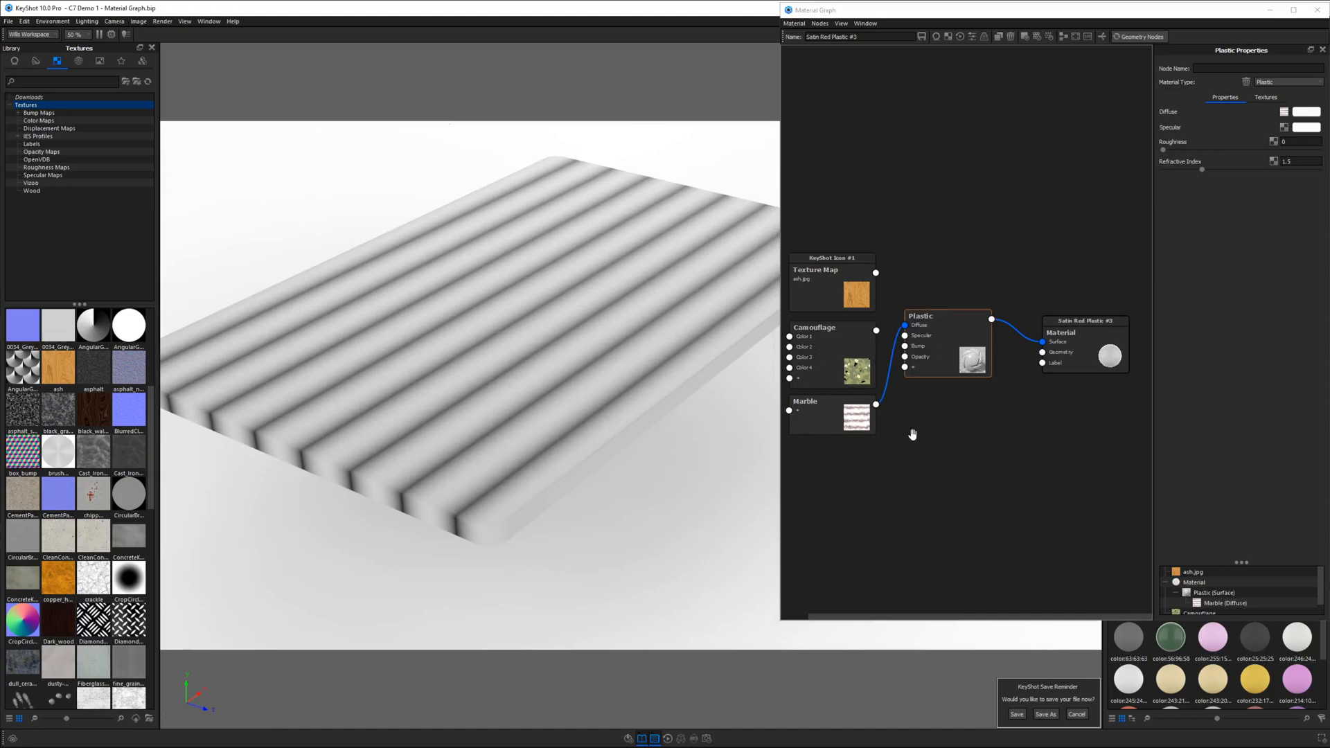
Disconnect the Marble node from the Plastic node's Diffuse input and set the Plastic's diffuse color to black
right_click(822, 454)
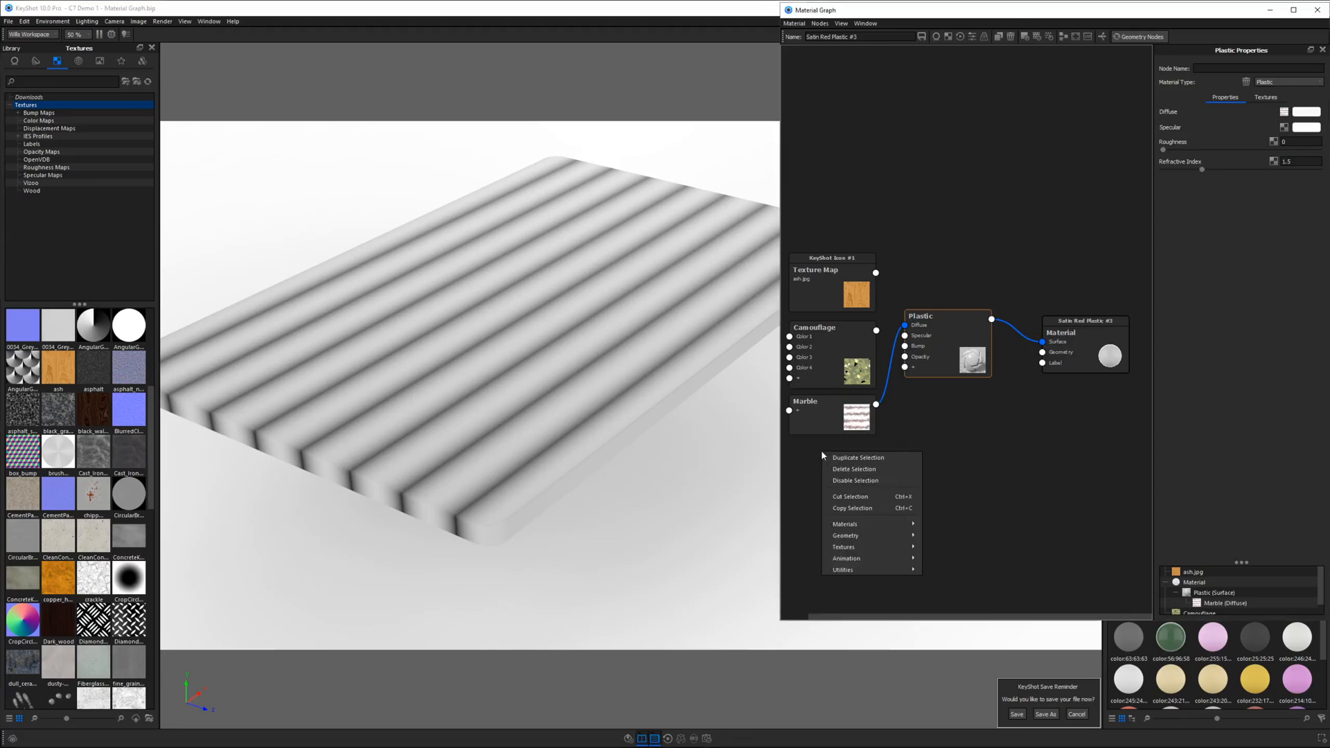
click(809, 444)
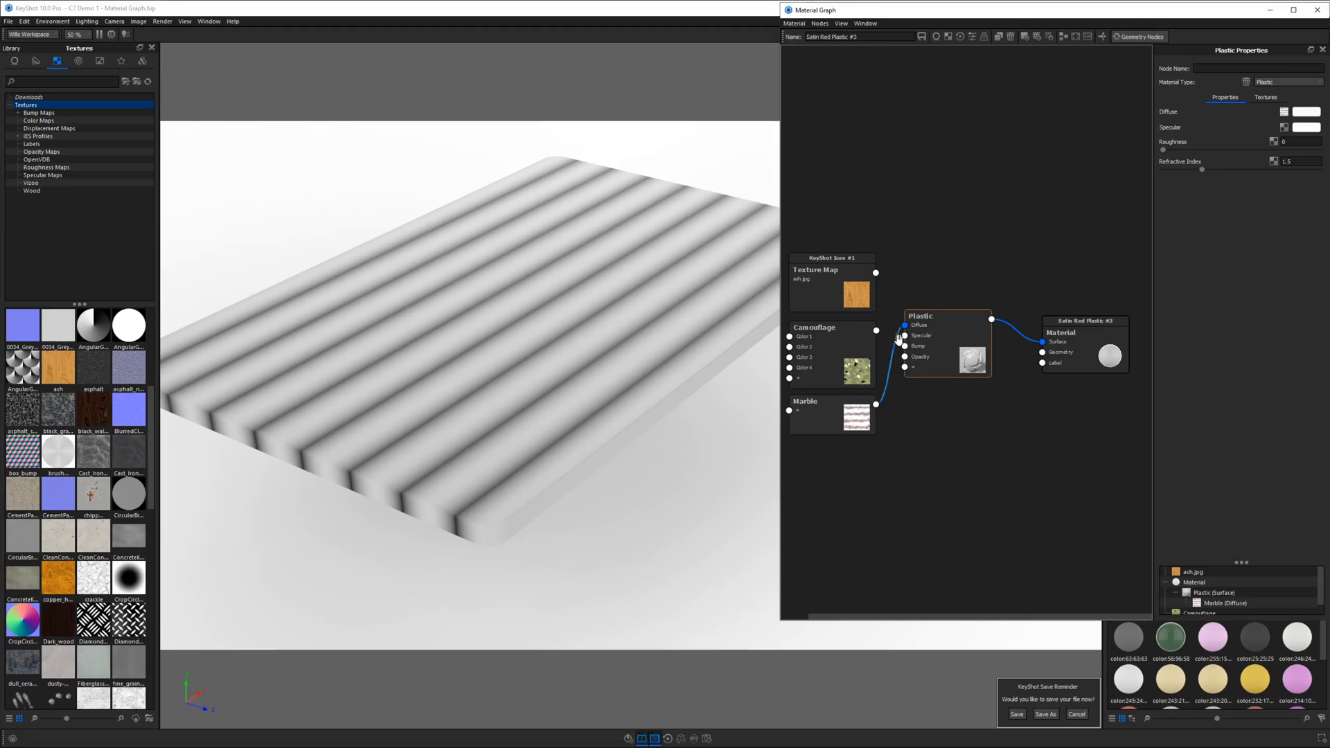
drag(905, 326, 931, 459)
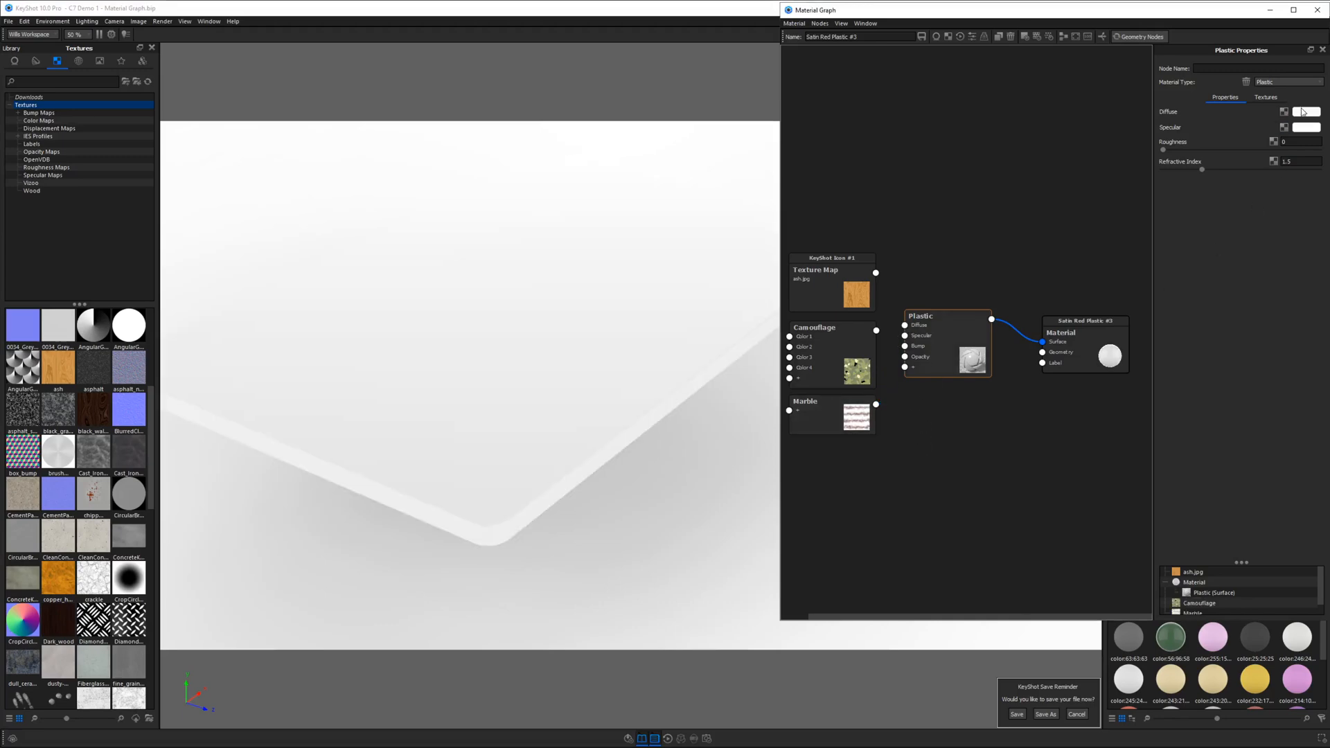
click(1305, 113)
click(1105, 283)
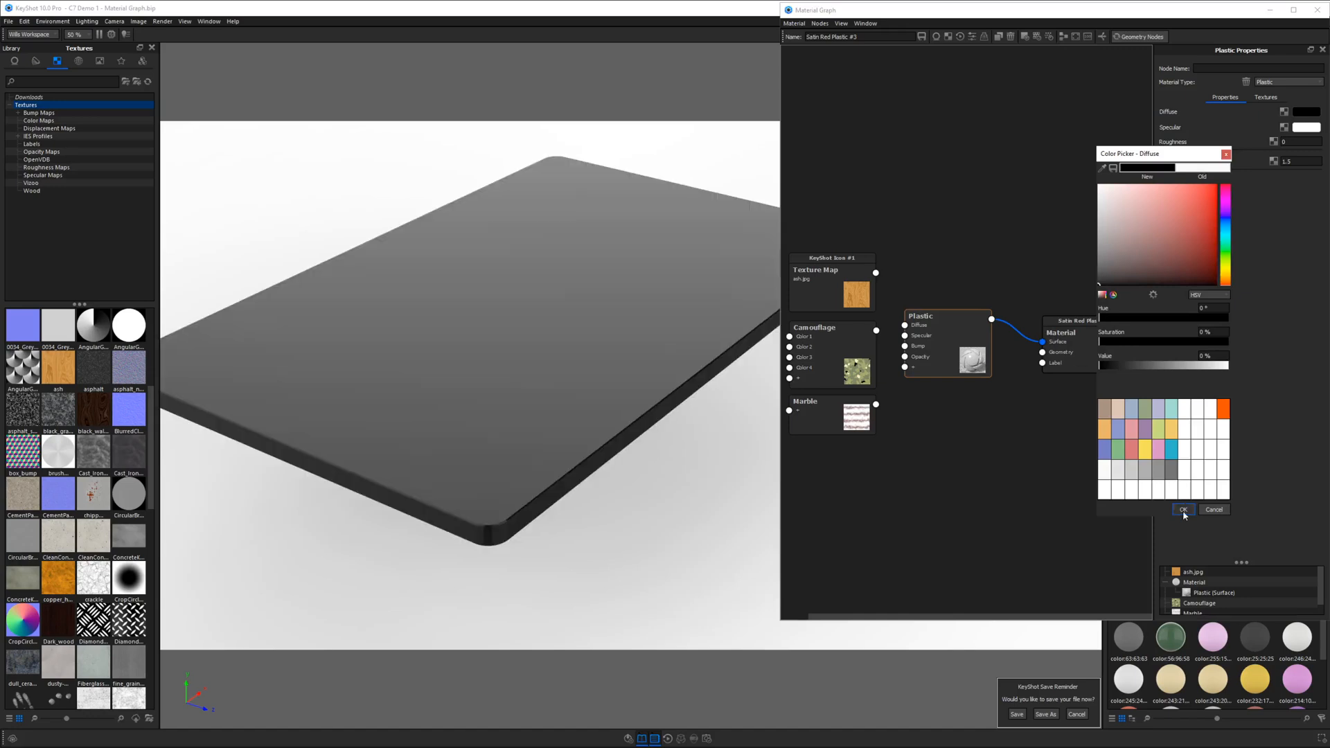
click(1183, 510)
Add a Noise (Texture) node and connect it to the Plastic node's Bump input
right_click(798, 461)
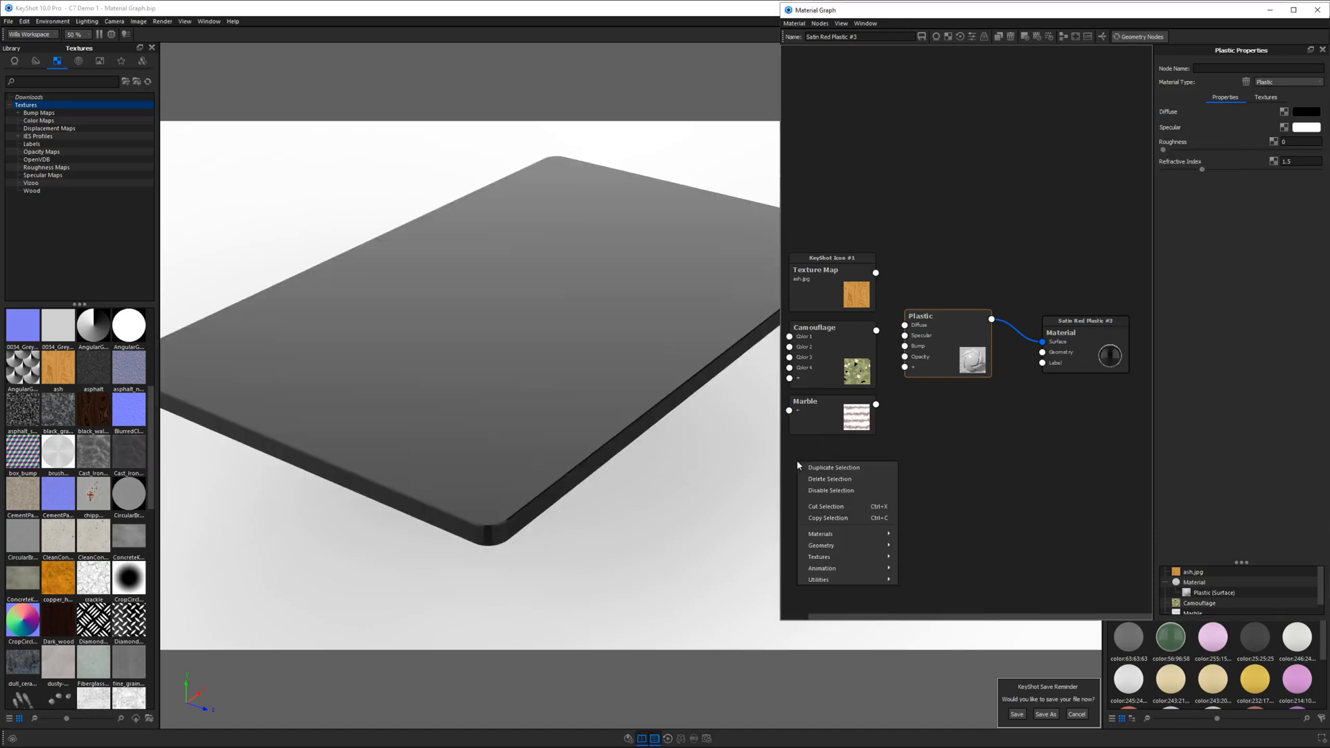
mouse_move(825, 556)
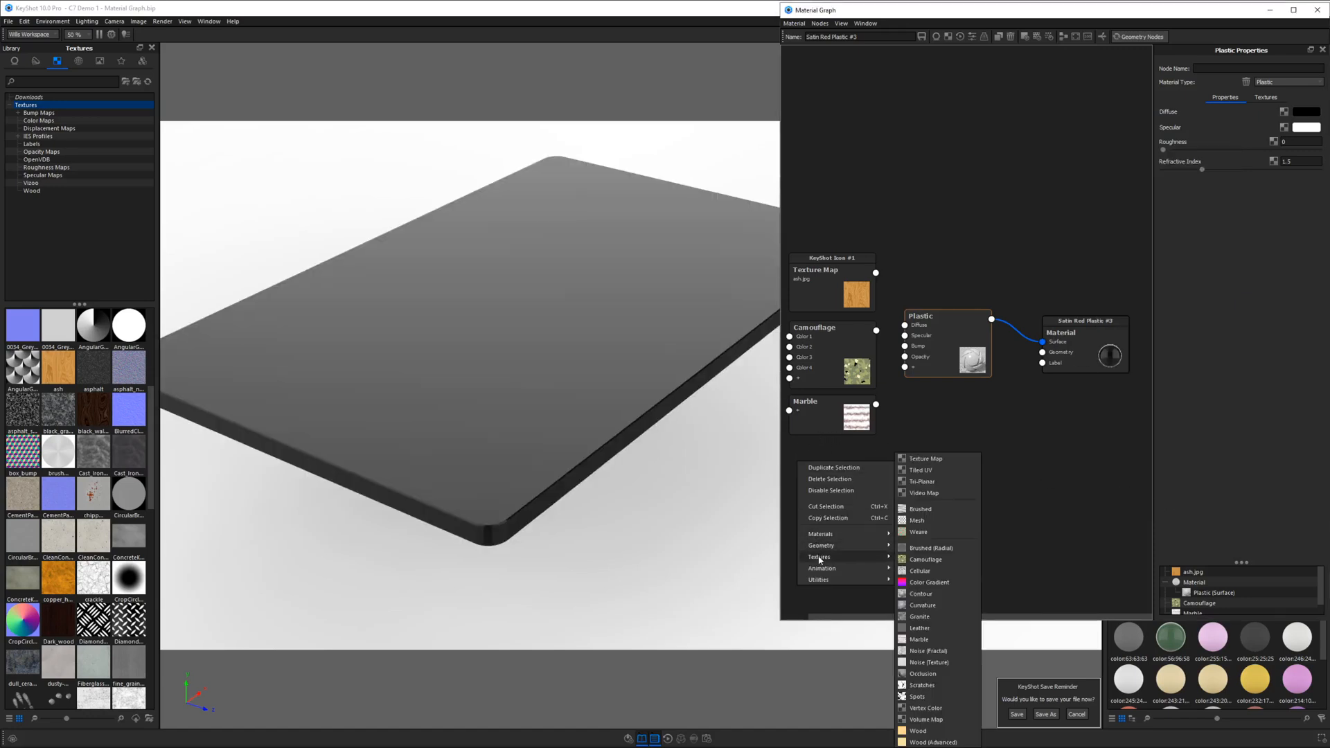
click(945, 662)
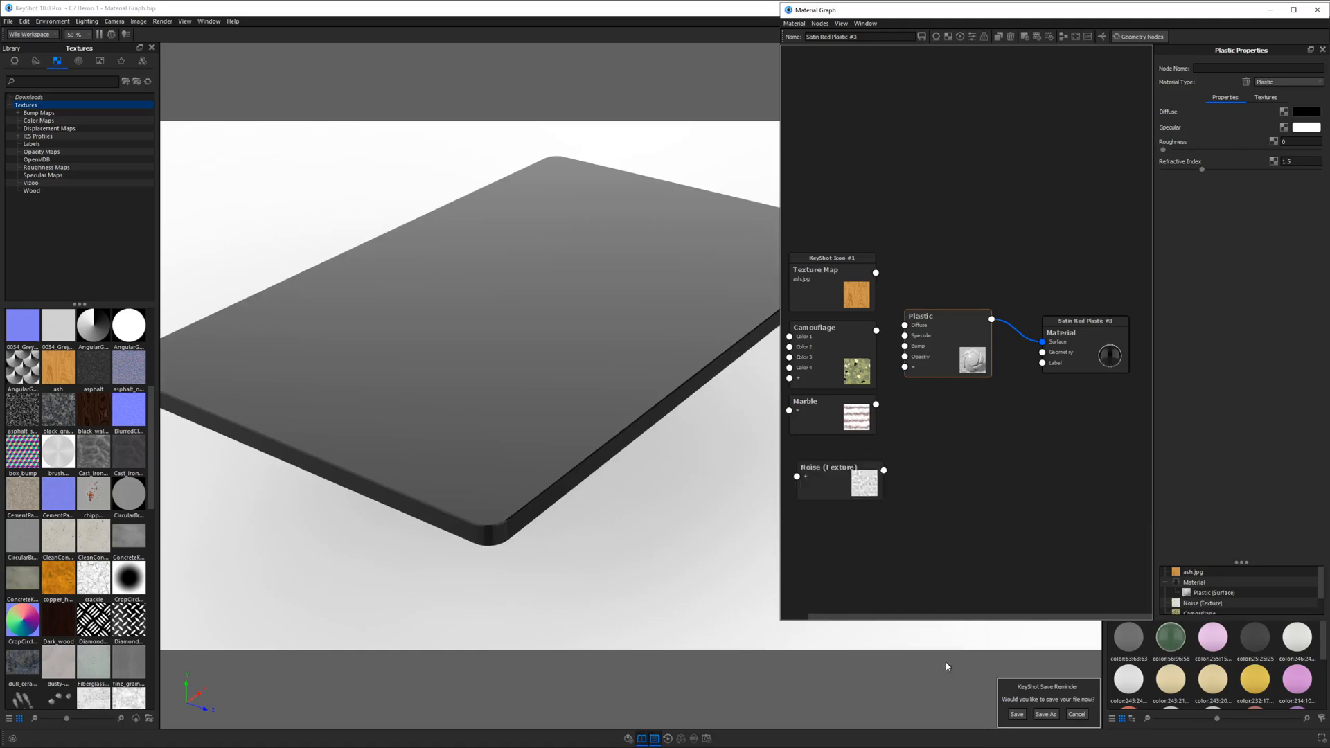
drag(875, 449, 905, 346)
drag(722, 451, 347, 416)
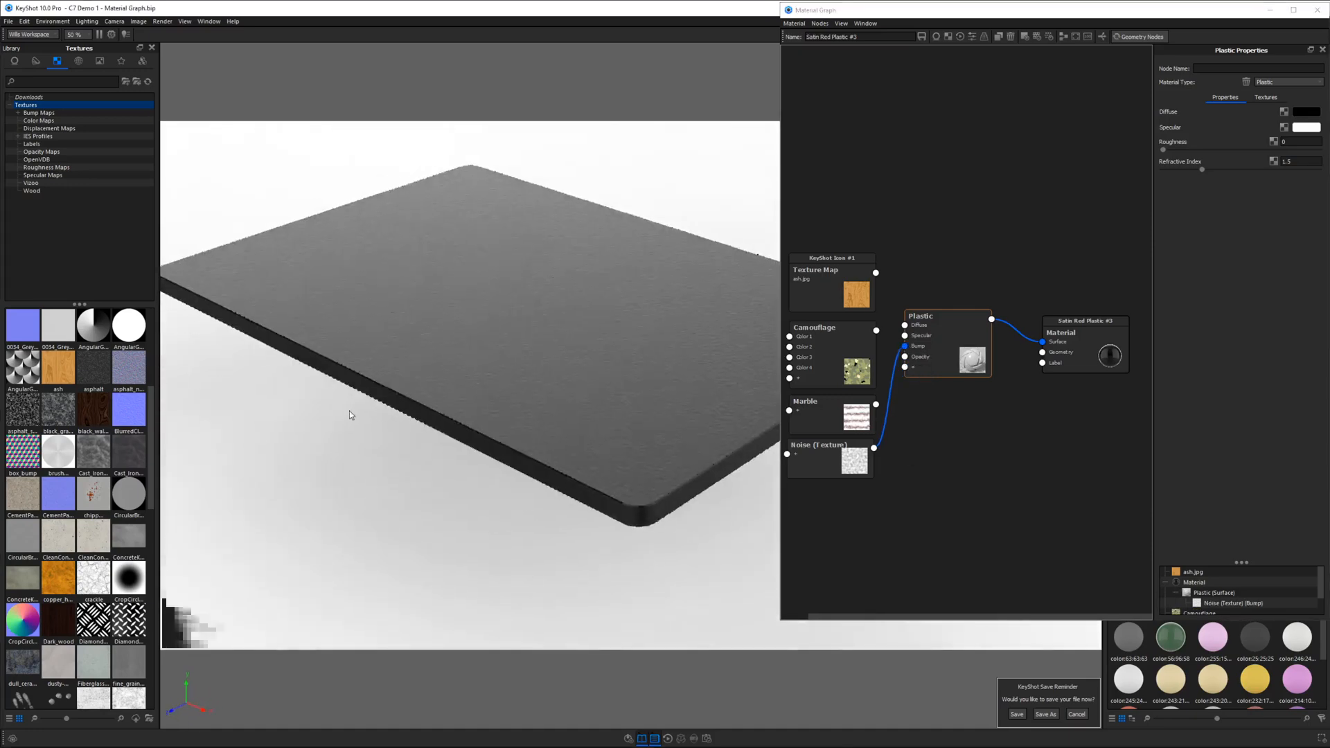
scroll(511, 409, up, 5)
scroll(530, 396, down, 5)
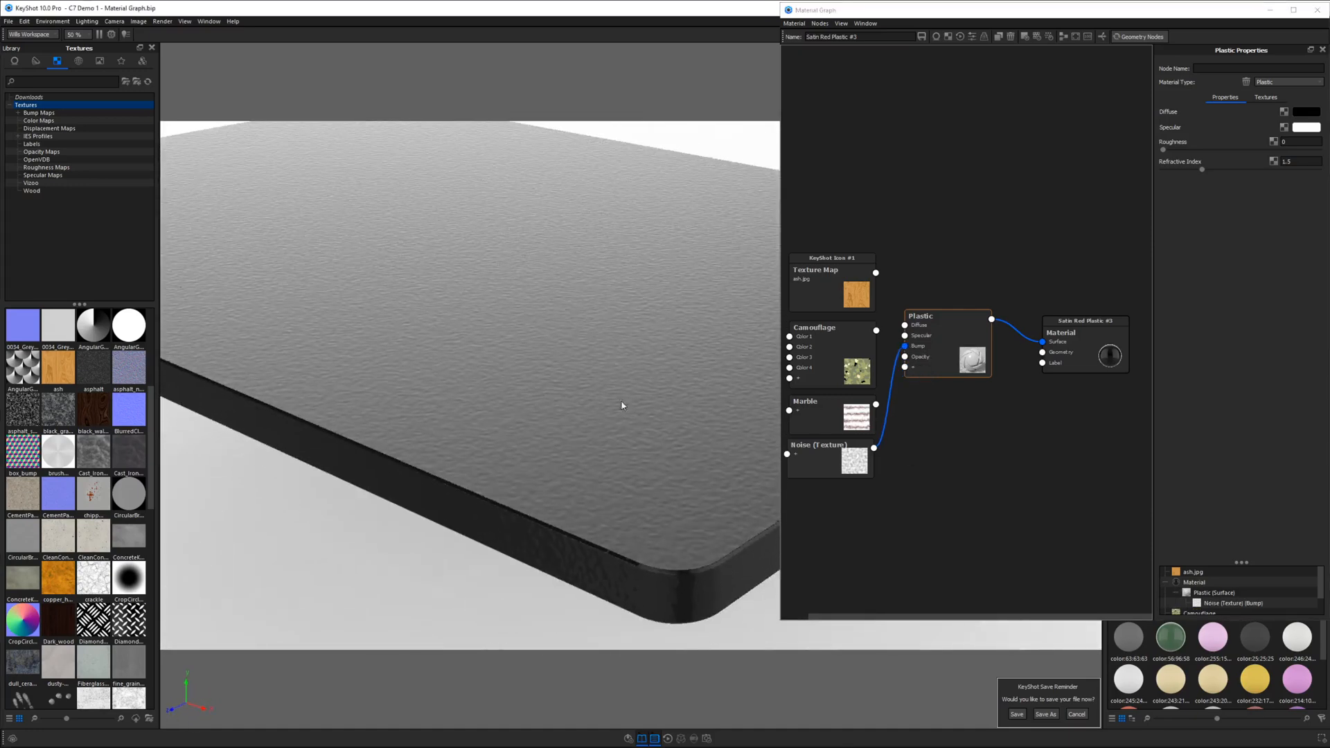
Raise the Noise texture's Bump Height to 0.333 and inspect the bumps across the tabletop
click(847, 463)
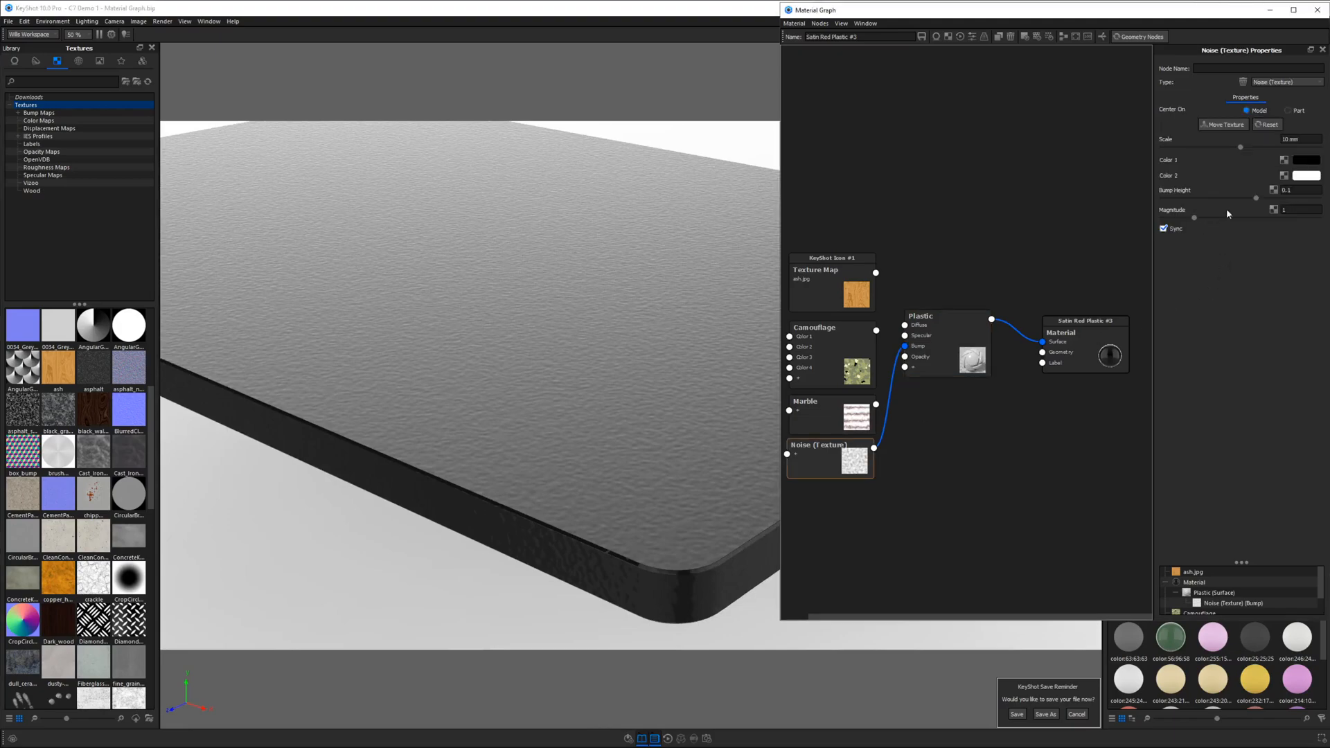
drag(1265, 201, 1293, 199)
drag(684, 389, 388, 424)
scroll(525, 339, up, 5)
drag(525, 339, 886, 416)
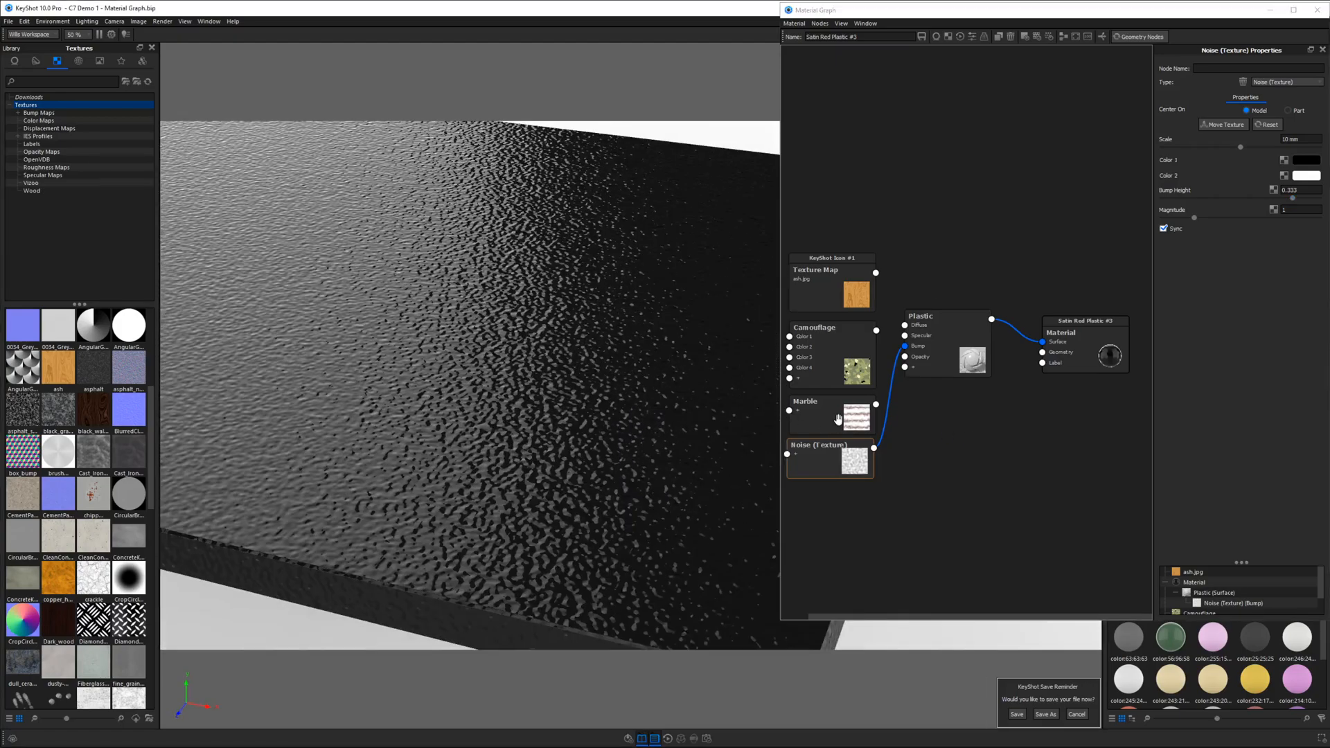
Preview the Noise node's color on the tabletop and examine its grayscale pattern close up, from afar and along the edge
drag(856, 467, 857, 471)
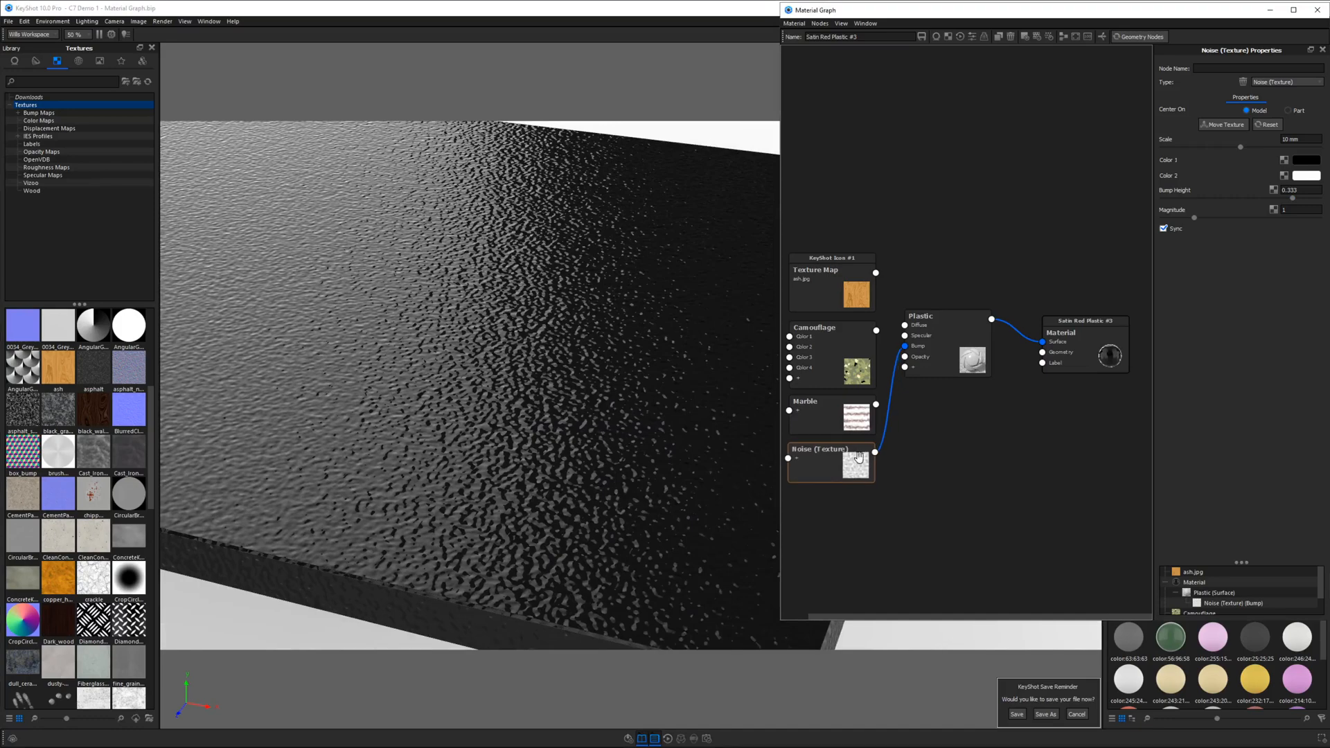
key(c)
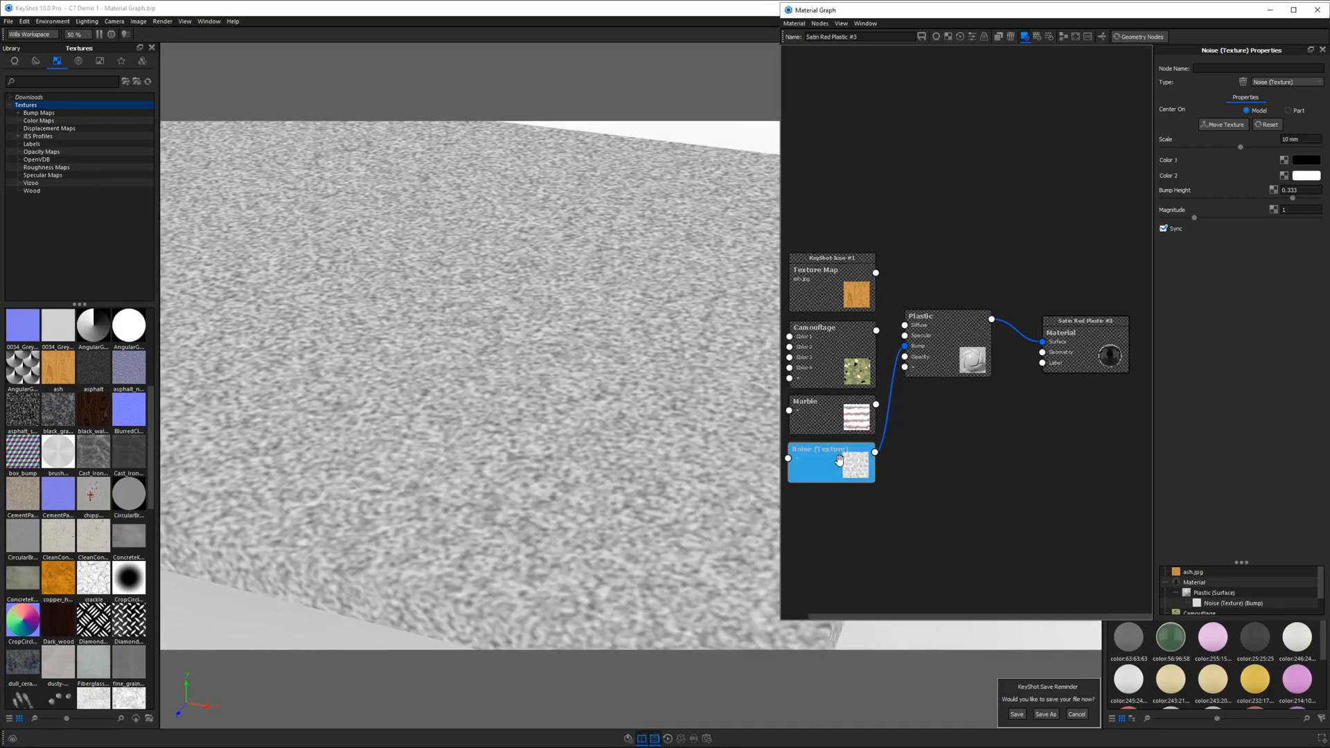
scroll(621, 477, down, 5)
drag(621, 477, 1032, 413)
middle_drag(596, 506, 704, 456)
scroll(492, 468, up, 5)
scroll(492, 465, up, 3)
middle_drag(492, 465, 708, 446)
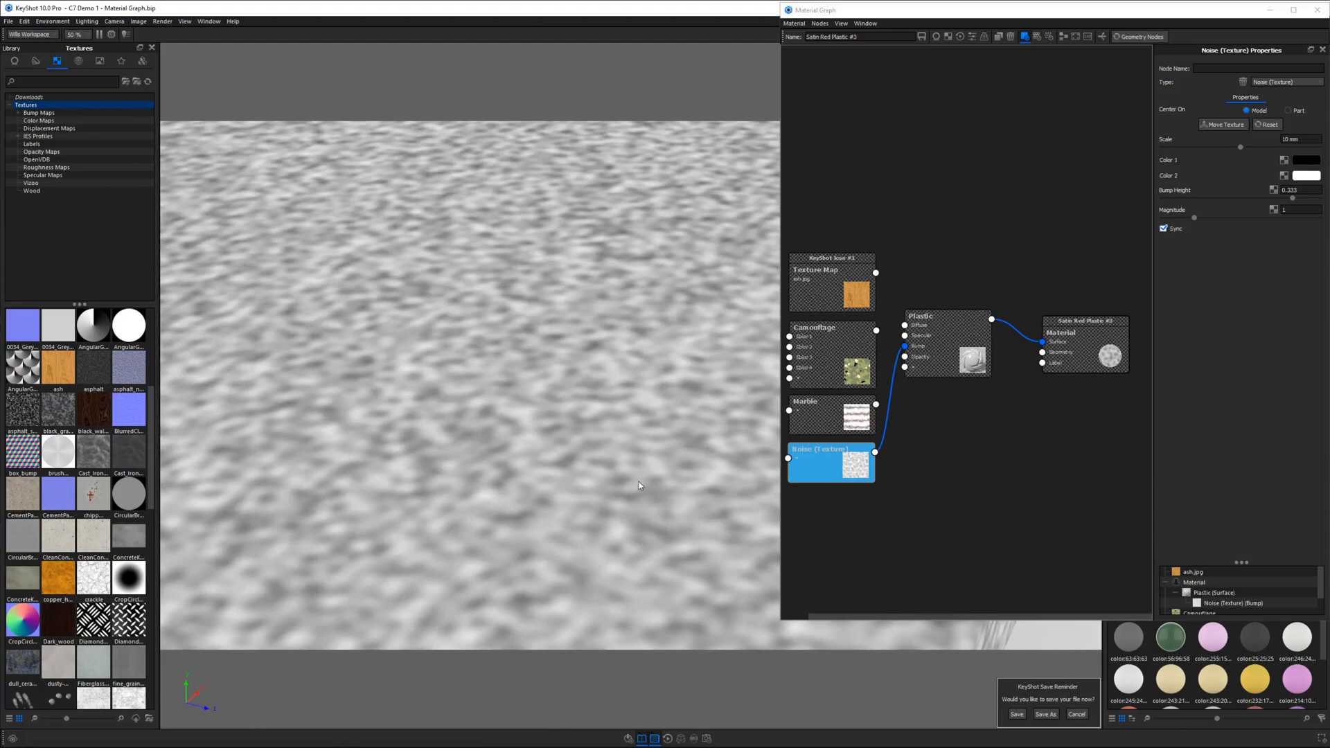
scroll(532, 440, down, 6)
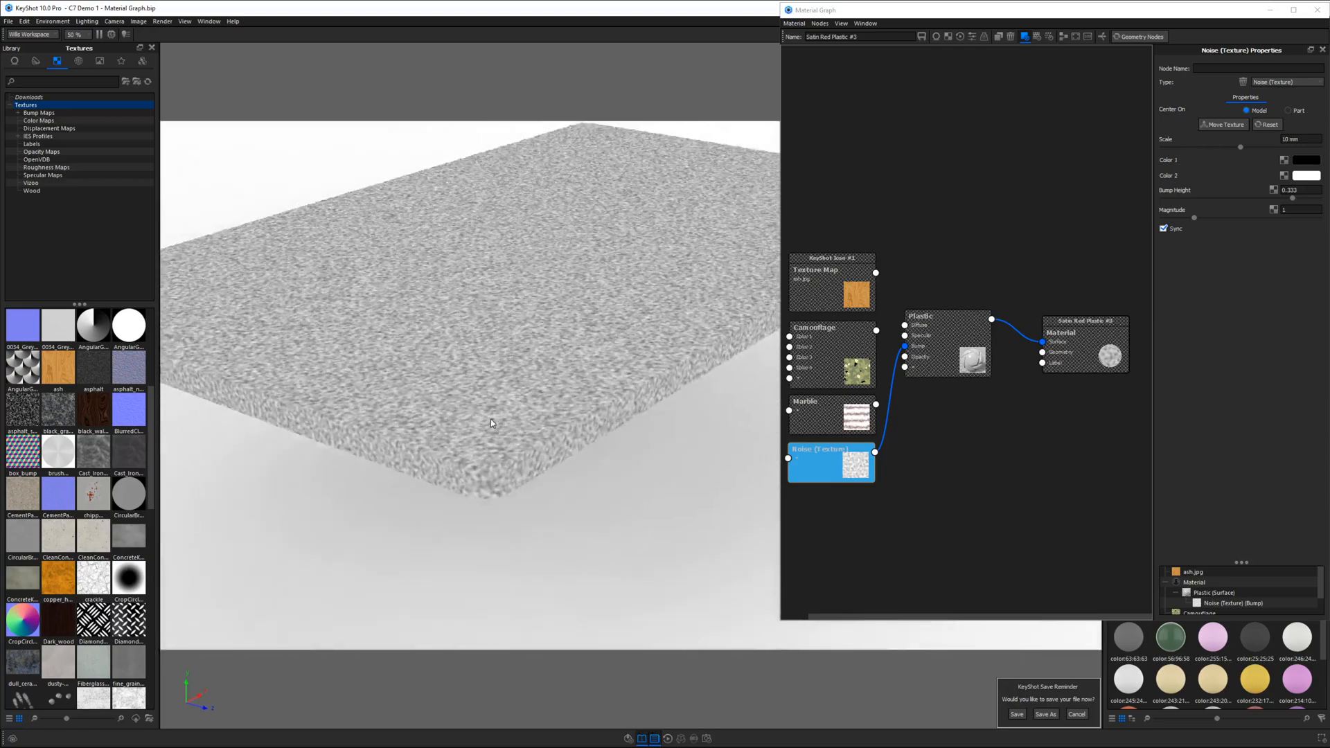
scroll(514, 405, up, 3)
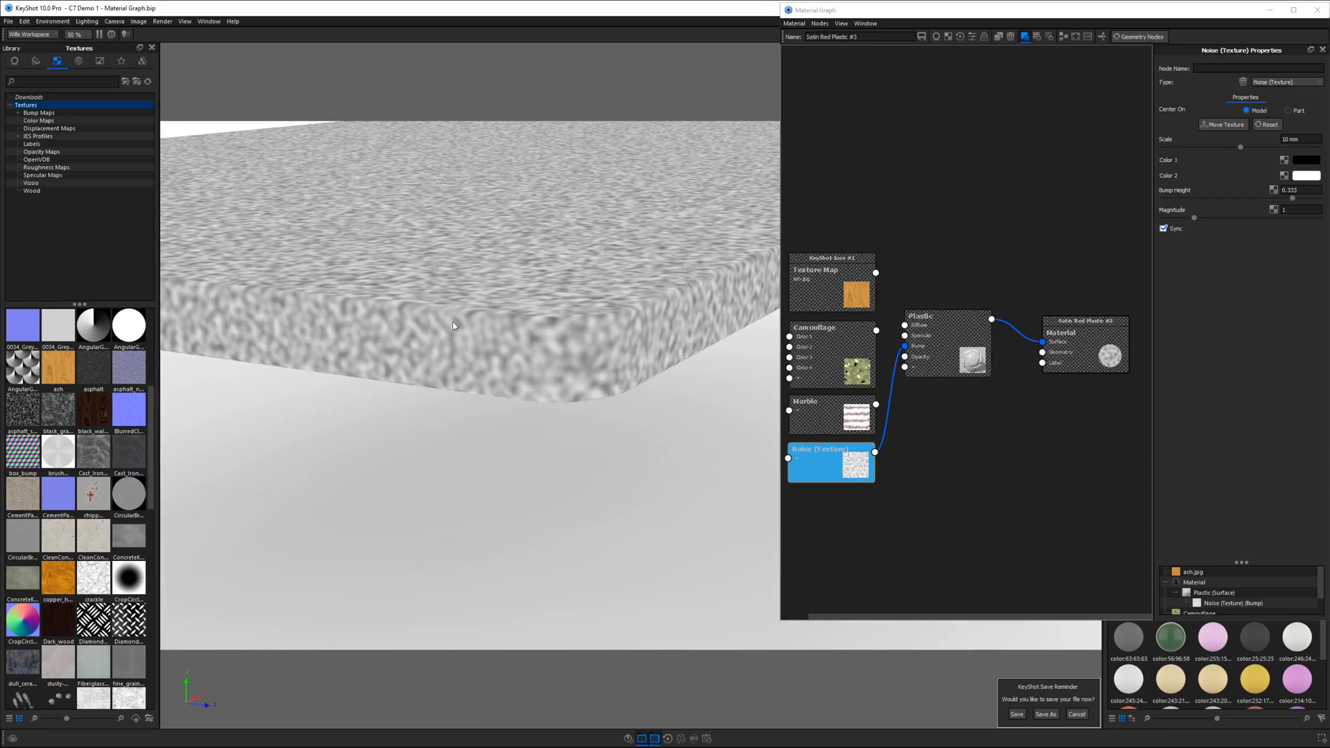
right_click(925, 409)
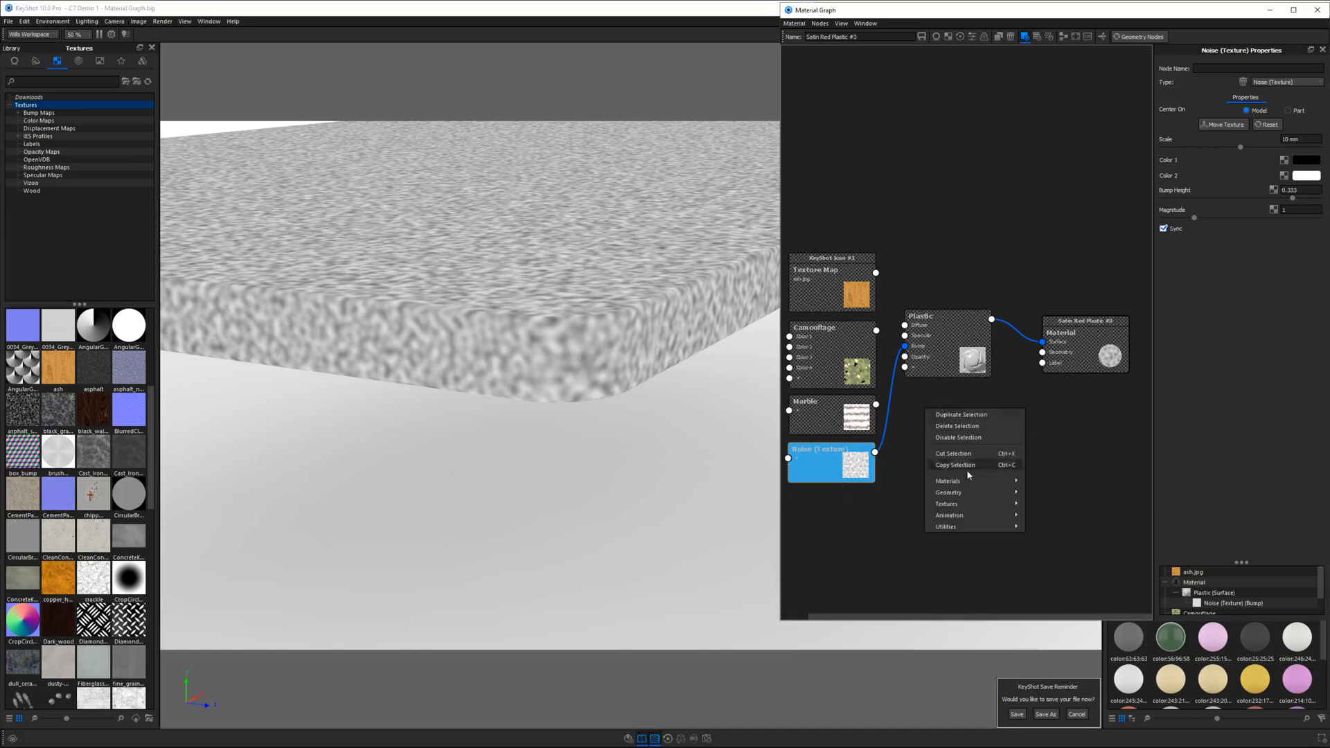
mouse_move(960, 508)
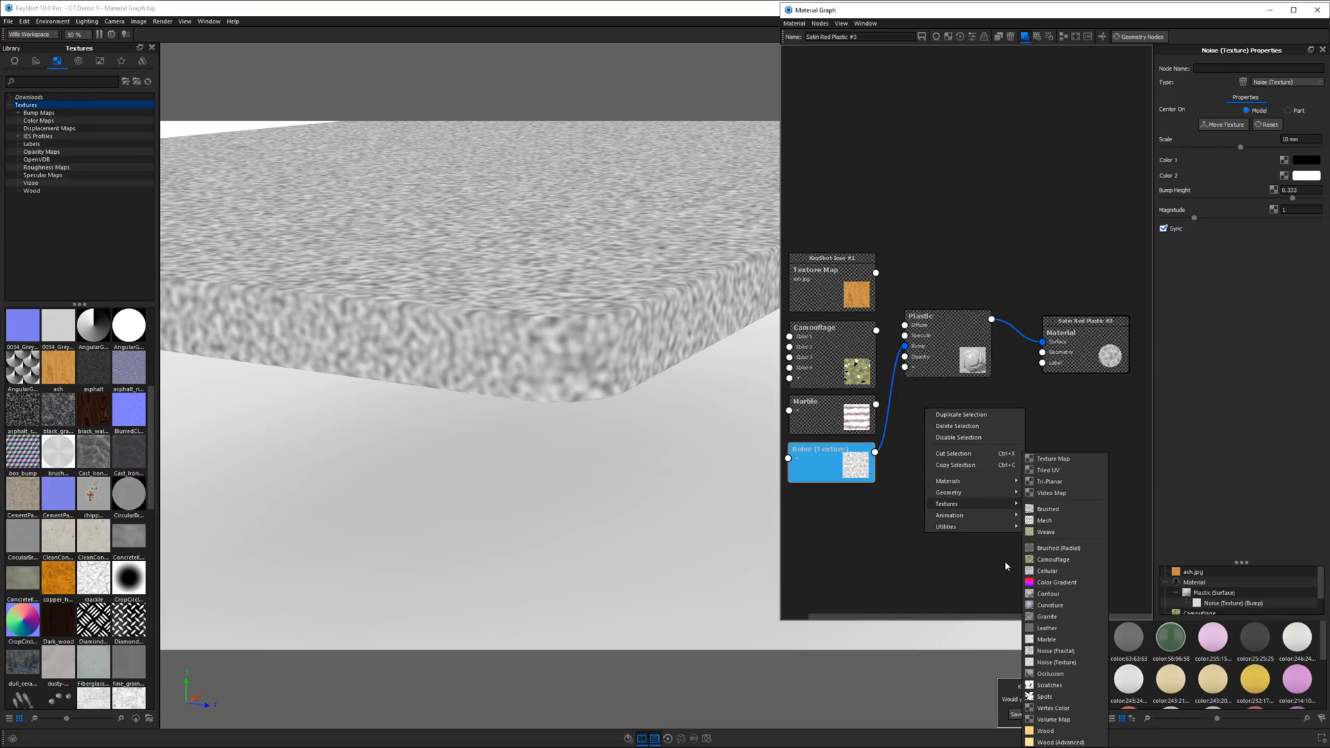
click(905, 540)
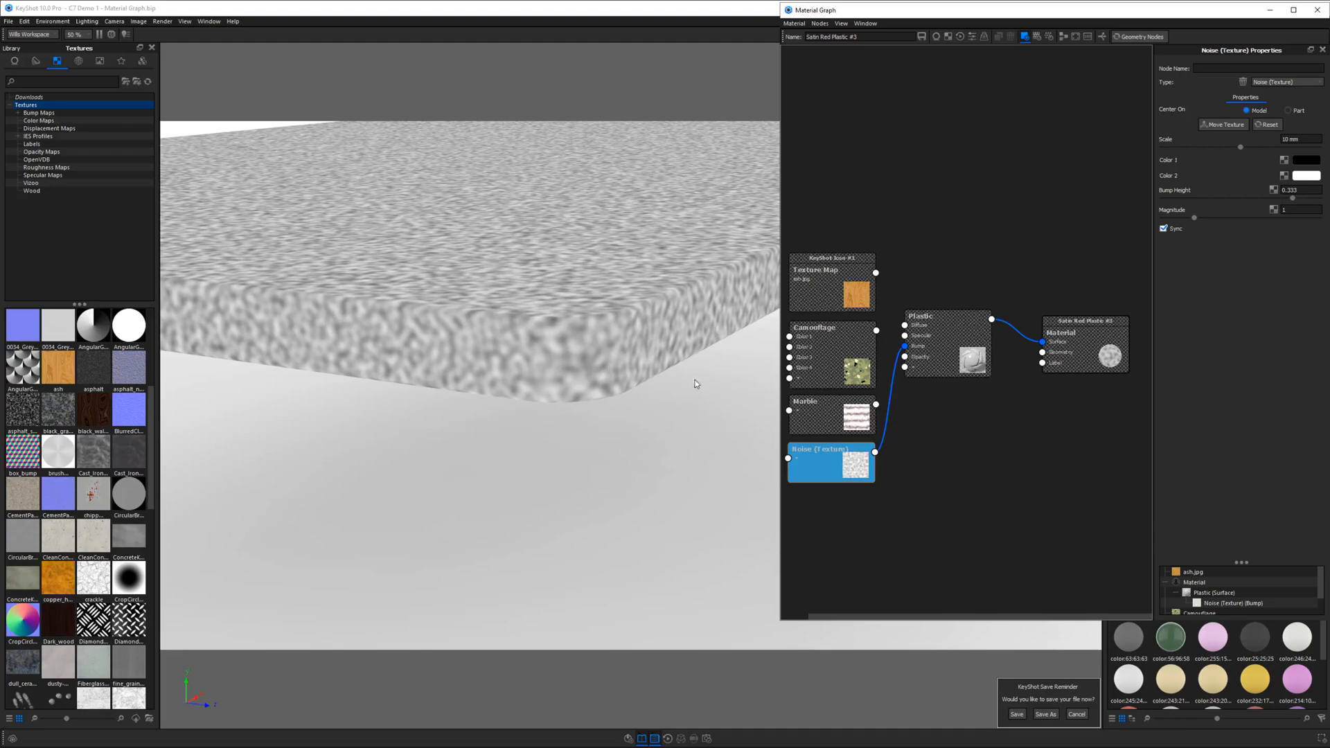
Turn off the Noise node's color preview and compare its grayscale pattern with the bumps on the black plastic
drag(645, 327, 743, 271)
click(802, 467)
drag(748, 395, 608, 416)
key(c)
drag(829, 466, 830, 467)
drag(645, 455, 559, 417)
scroll(558, 417, up, 4)
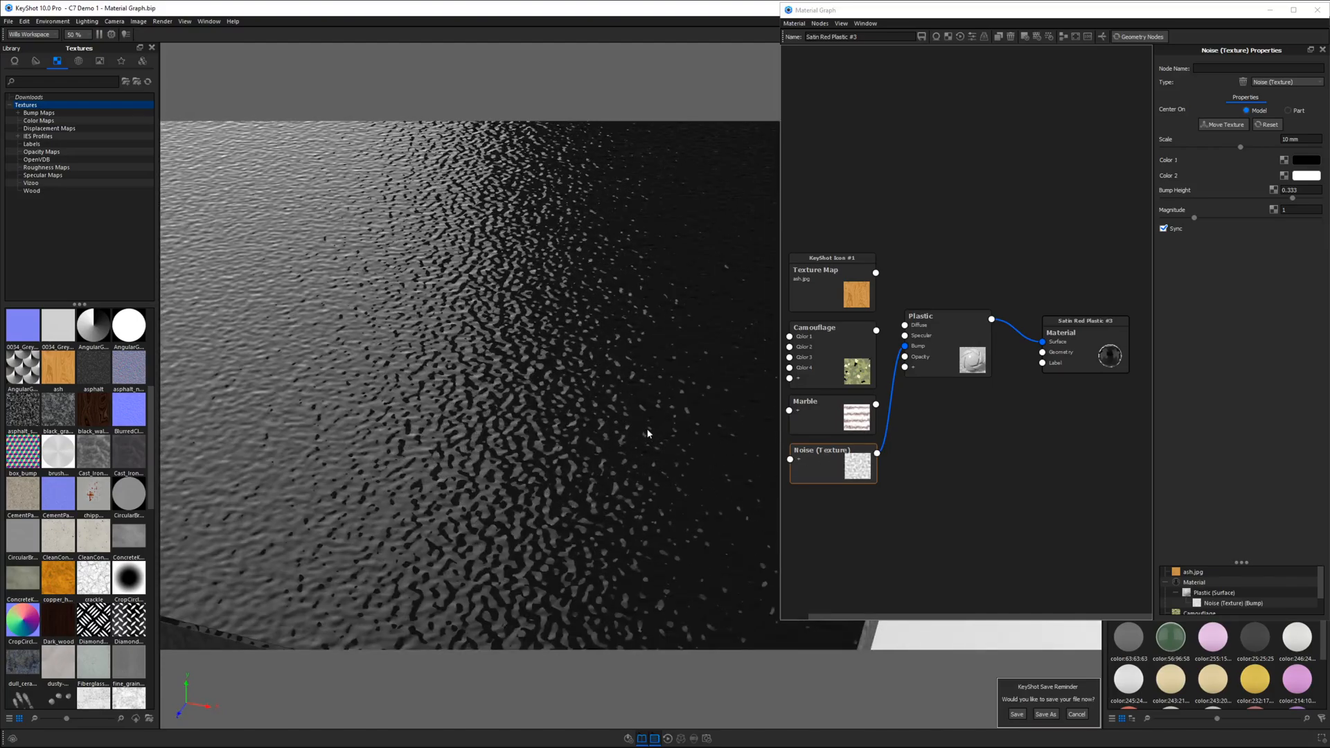
scroll(648, 434, down, 3)
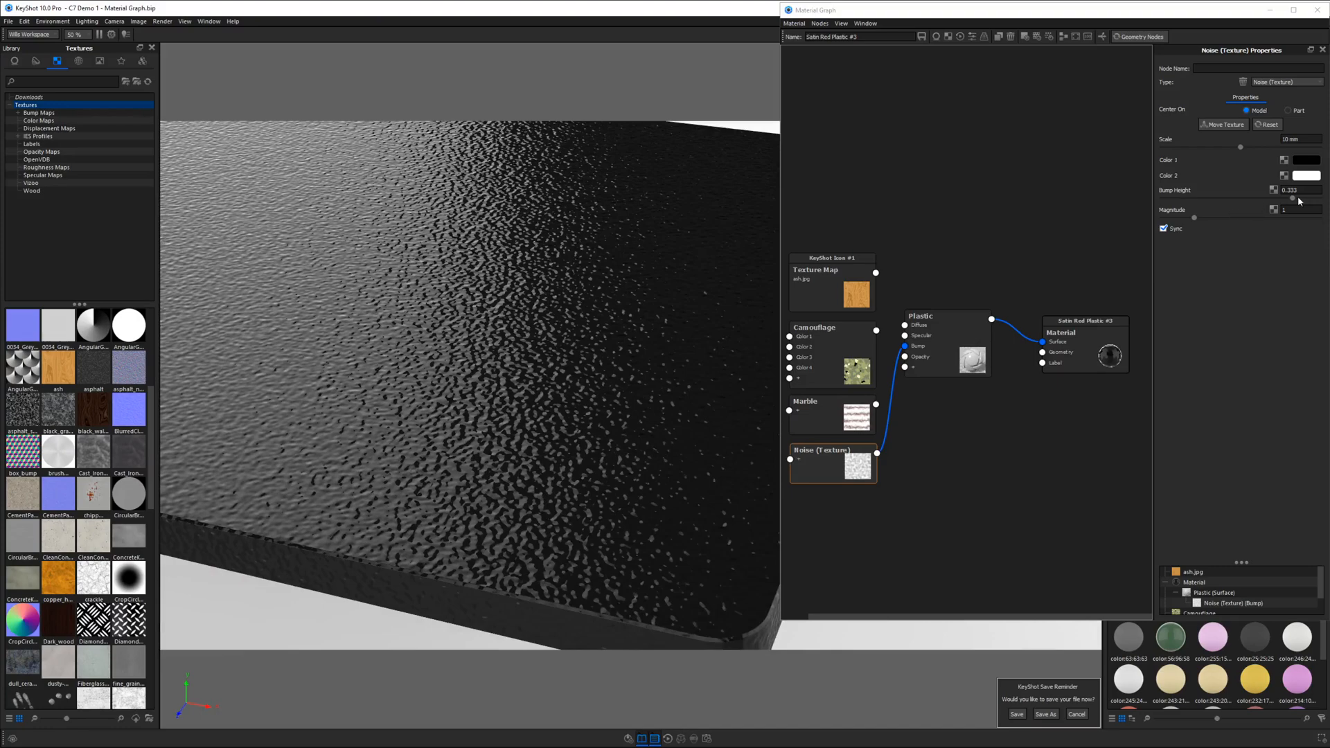
Reduce the Noise texture's Bump Height to 0.032 and its Magnitude to 0.785
drag(1294, 198, 1246, 201)
mouse_move(554, 413)
mouse_down()
mouse_move(603, 404)
mouse_move(565, 407)
mouse_up()
mouse_move(1194, 219)
mouse_down()
mouse_move(1238, 219)
mouse_move(1184, 219)
mouse_up()
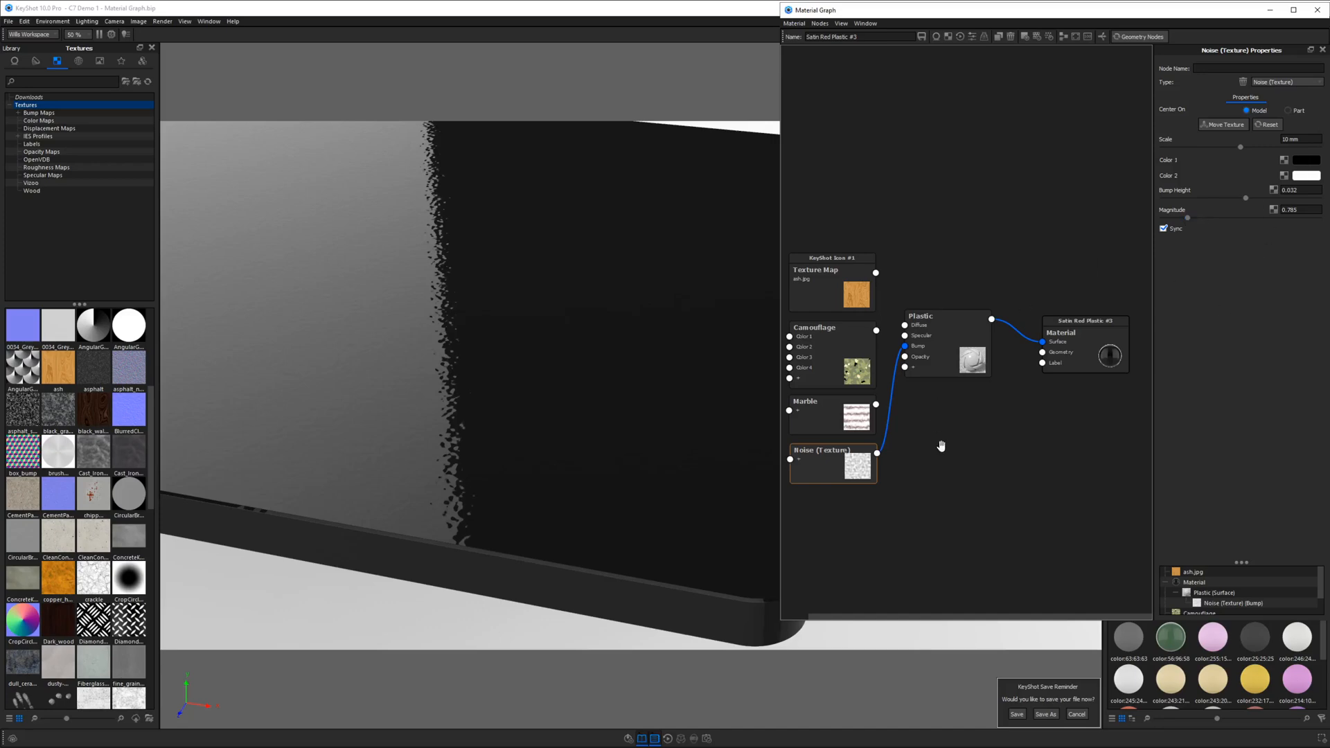
Examine the procedural and map texture types that can be added to the material graph
right_click(912, 132)
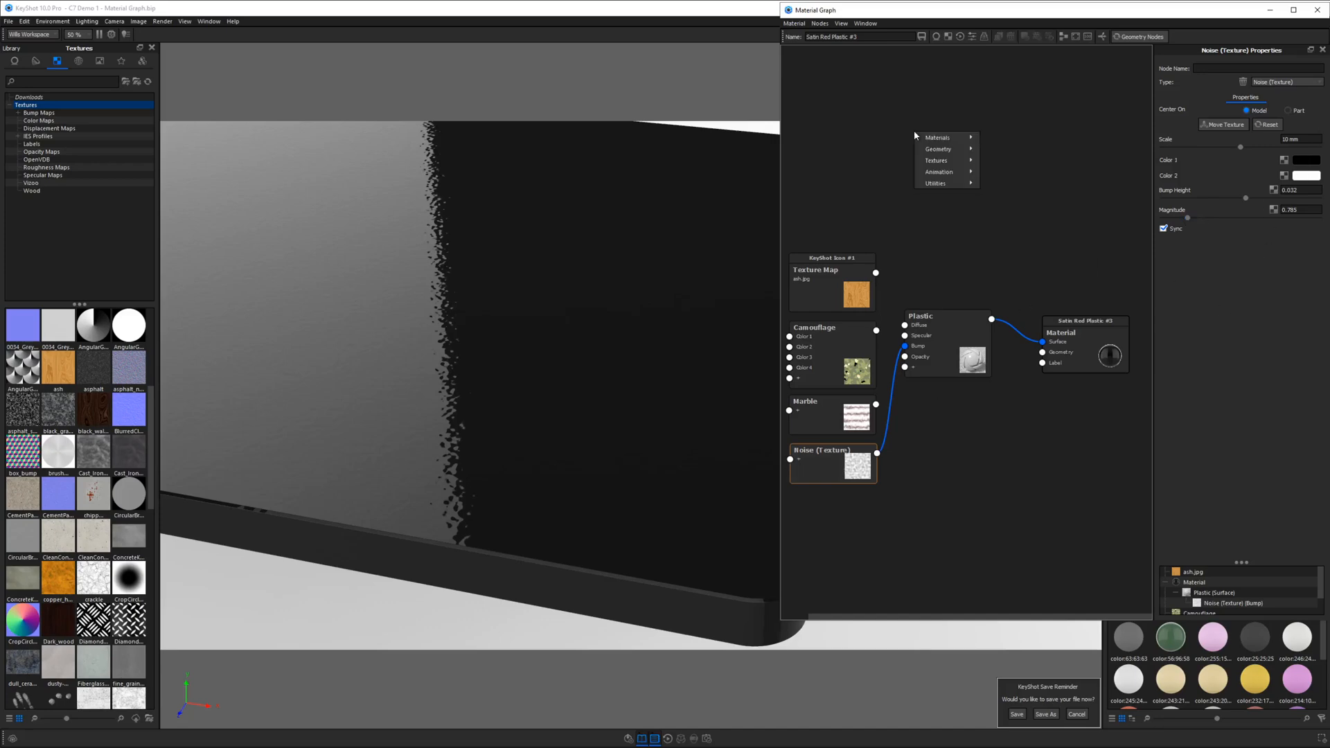
mouse_move(937, 162)
click(861, 113)
right_click(905, 101)
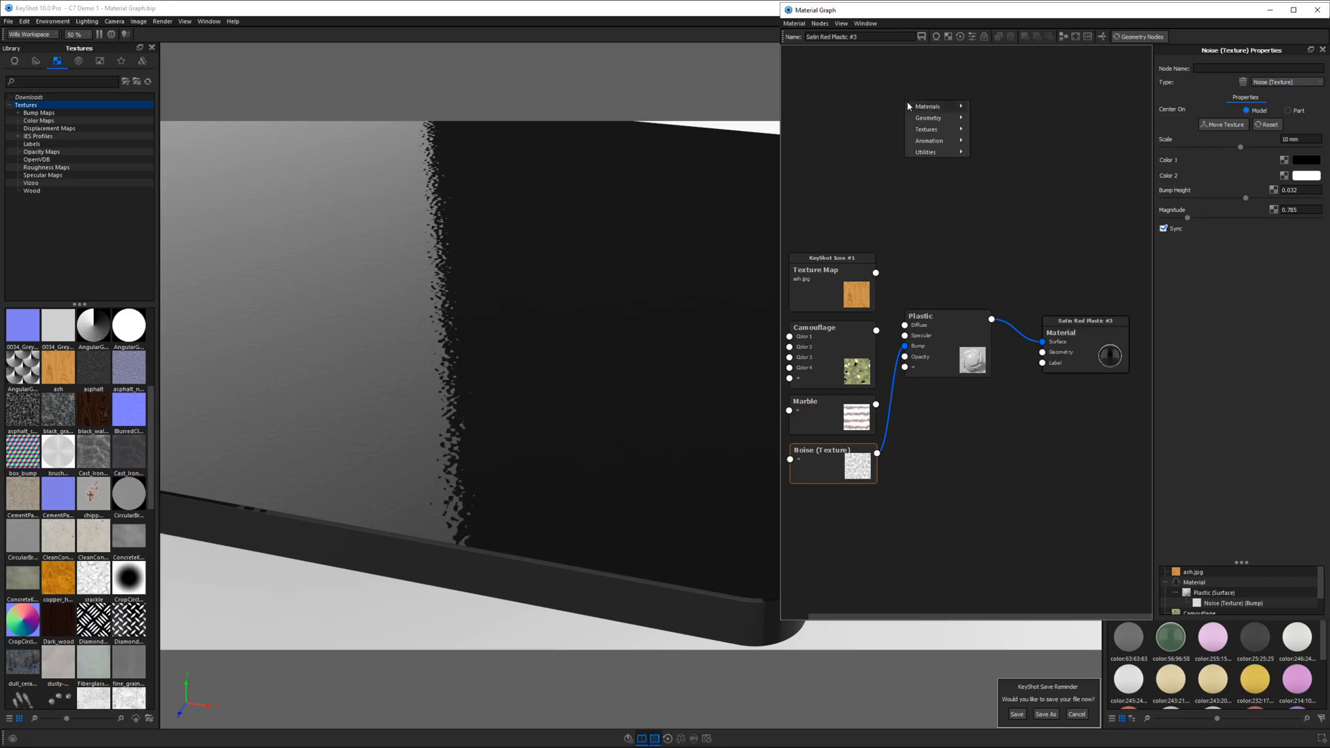
mouse_move(928, 132)
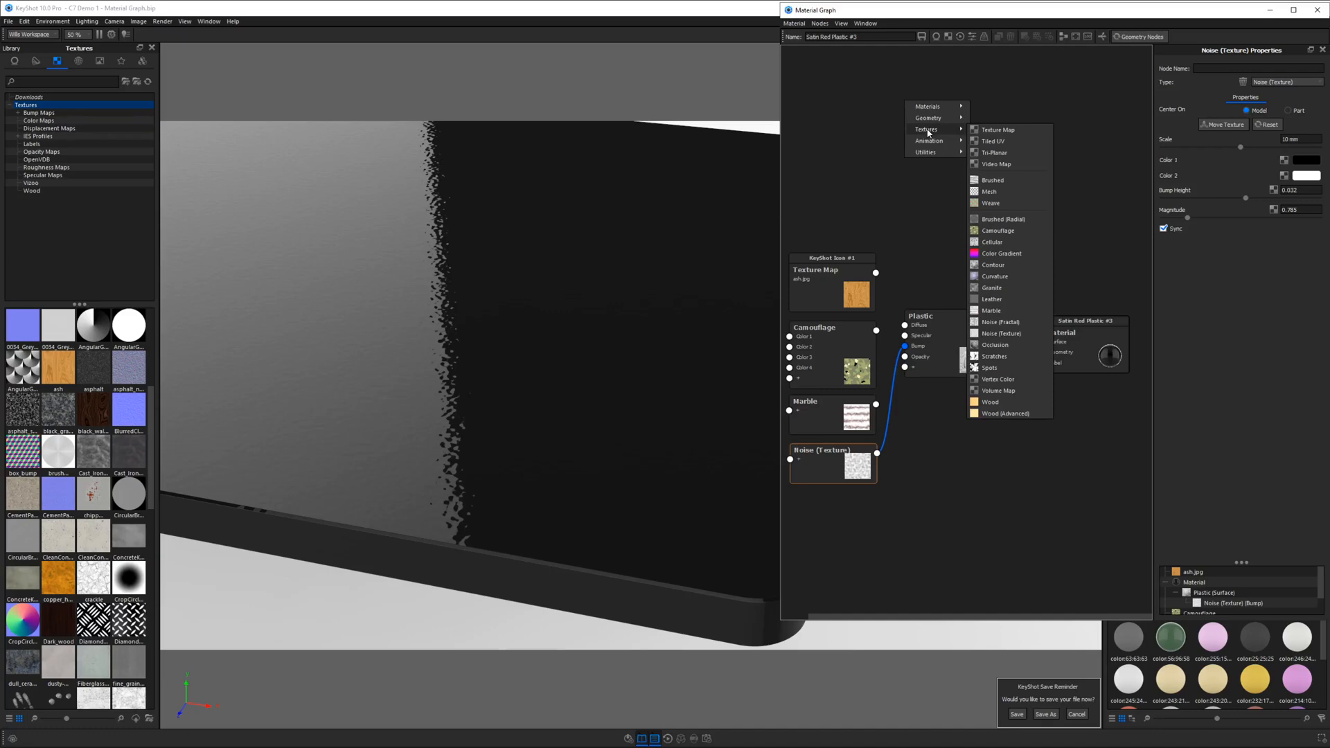
right_click(902, 110)
mouse_move(915, 142)
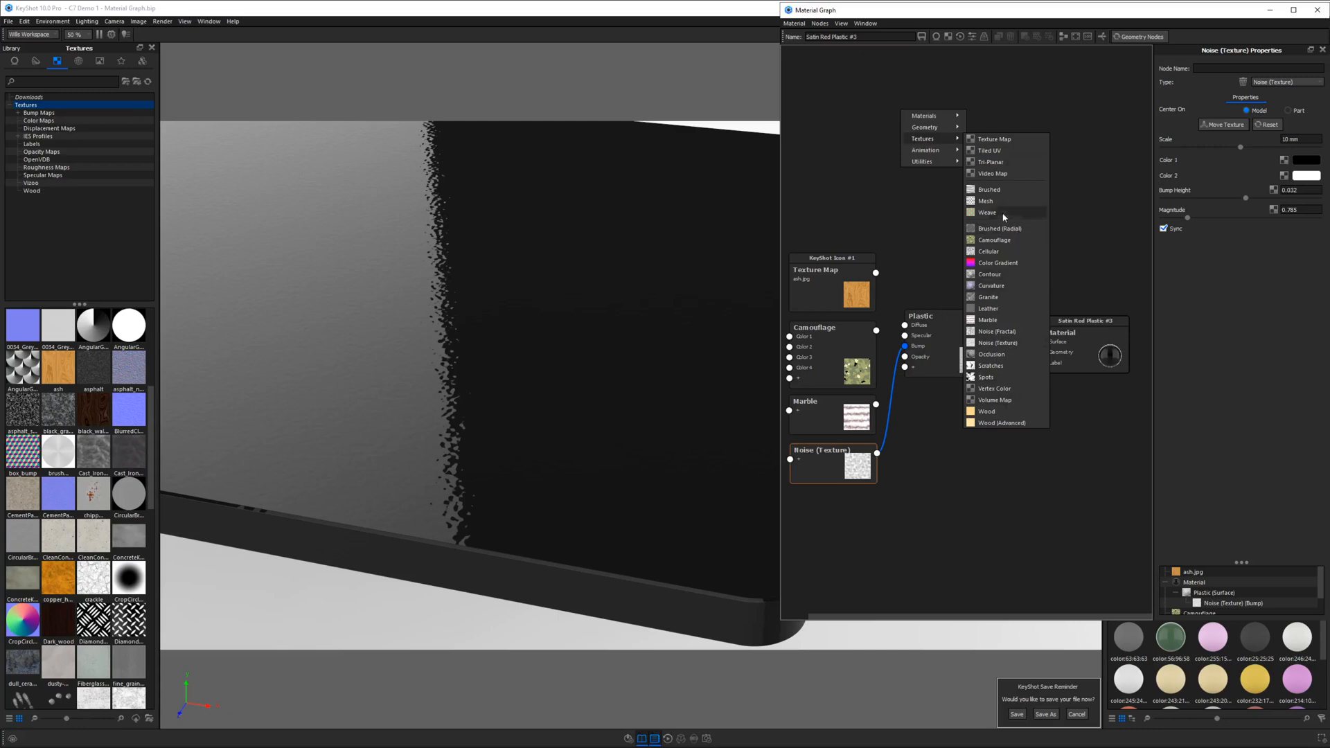
click(912, 223)
Move the ash Texture Map node up, away from the Camouflage node, and inspect the noise bumps around the tabletop's corner
drag(833, 281, 835, 233)
drag(598, 436, 712, 444)
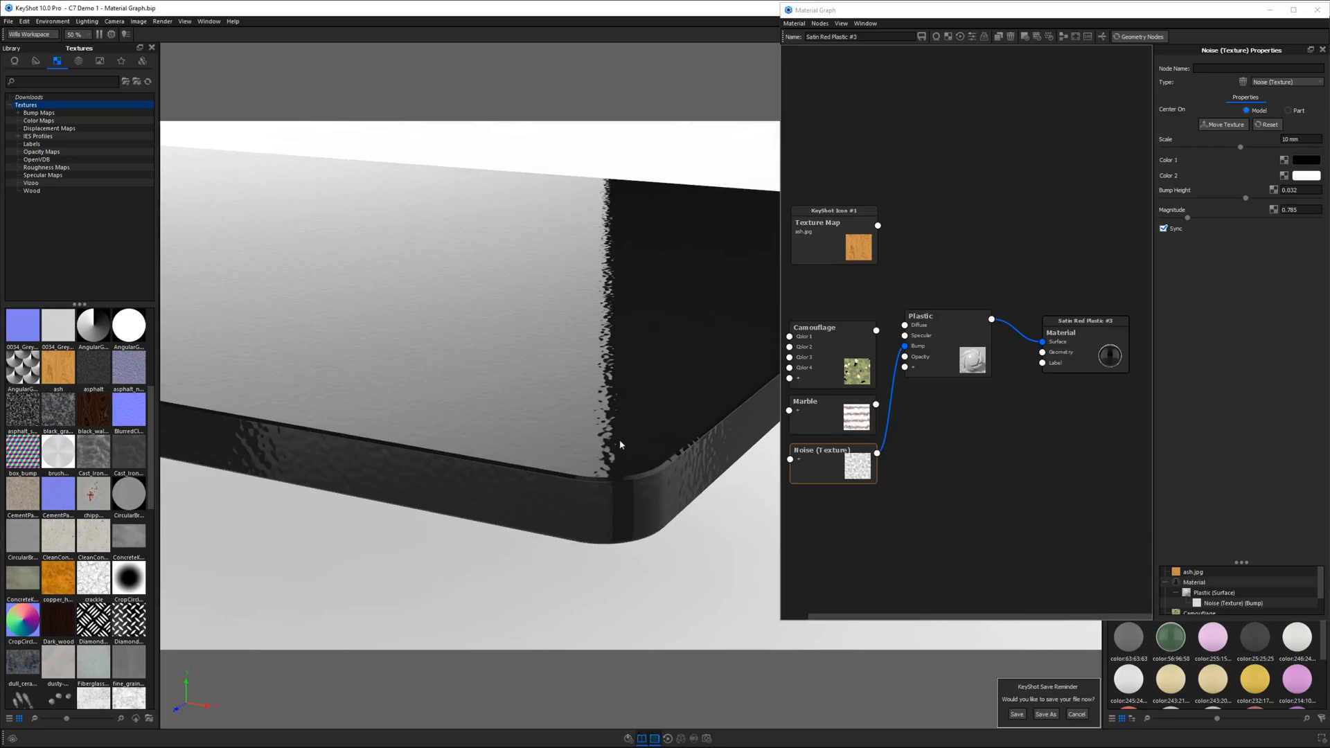
drag(832, 240, 860, 202)
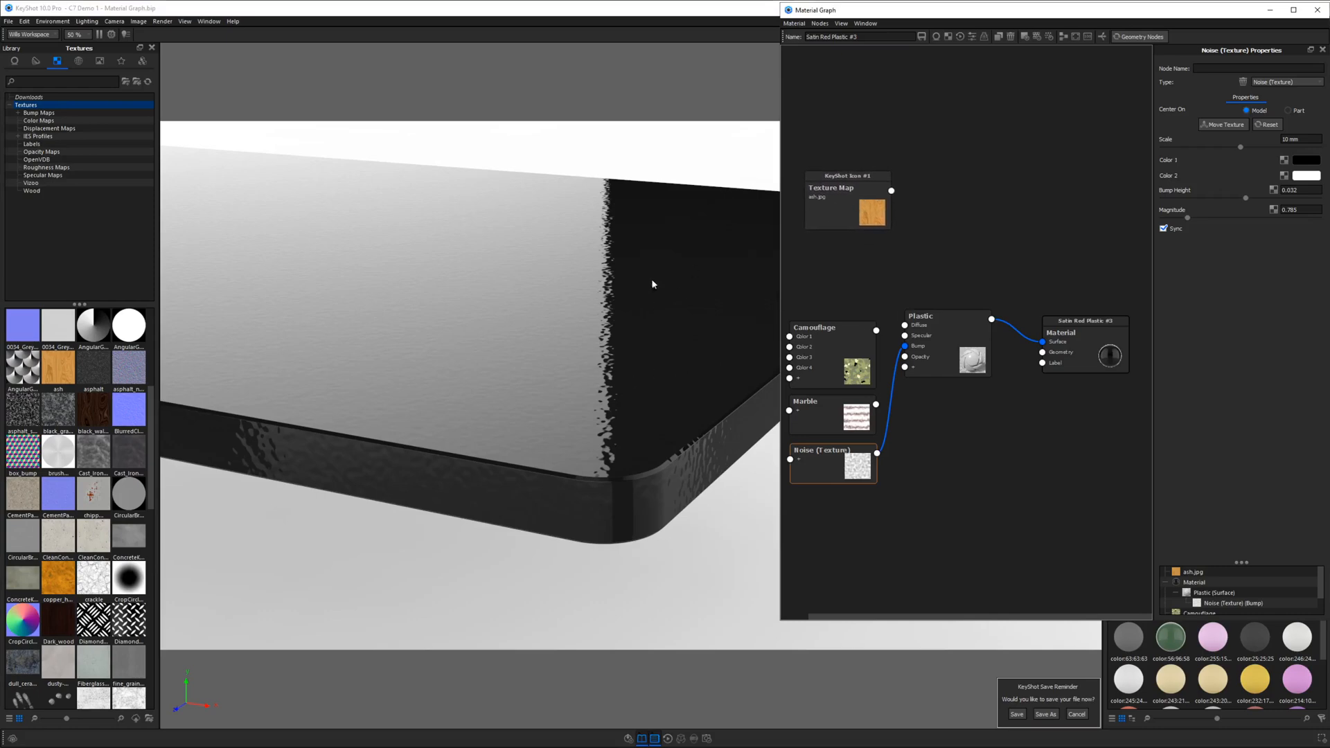
drag(651, 322, 656, 329)
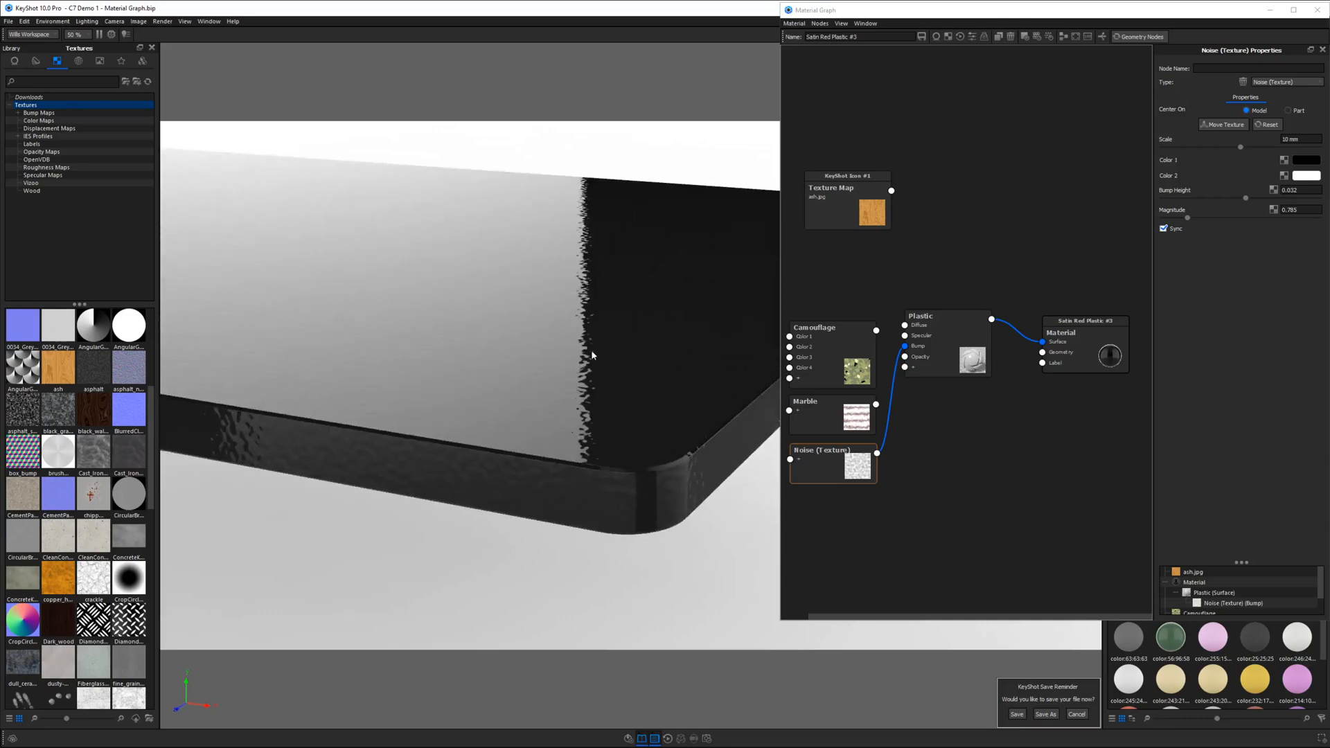
Shift the Camouflage, Marble and Noise nodes slightly upward and place the ash Texture Map node well above them
drag(828, 378, 826, 364)
drag(834, 432, 832, 416)
mouse_move(832, 463)
mouse_down()
mouse_move(829, 429)
mouse_move(832, 442)
mouse_up()
drag(830, 357, 832, 356)
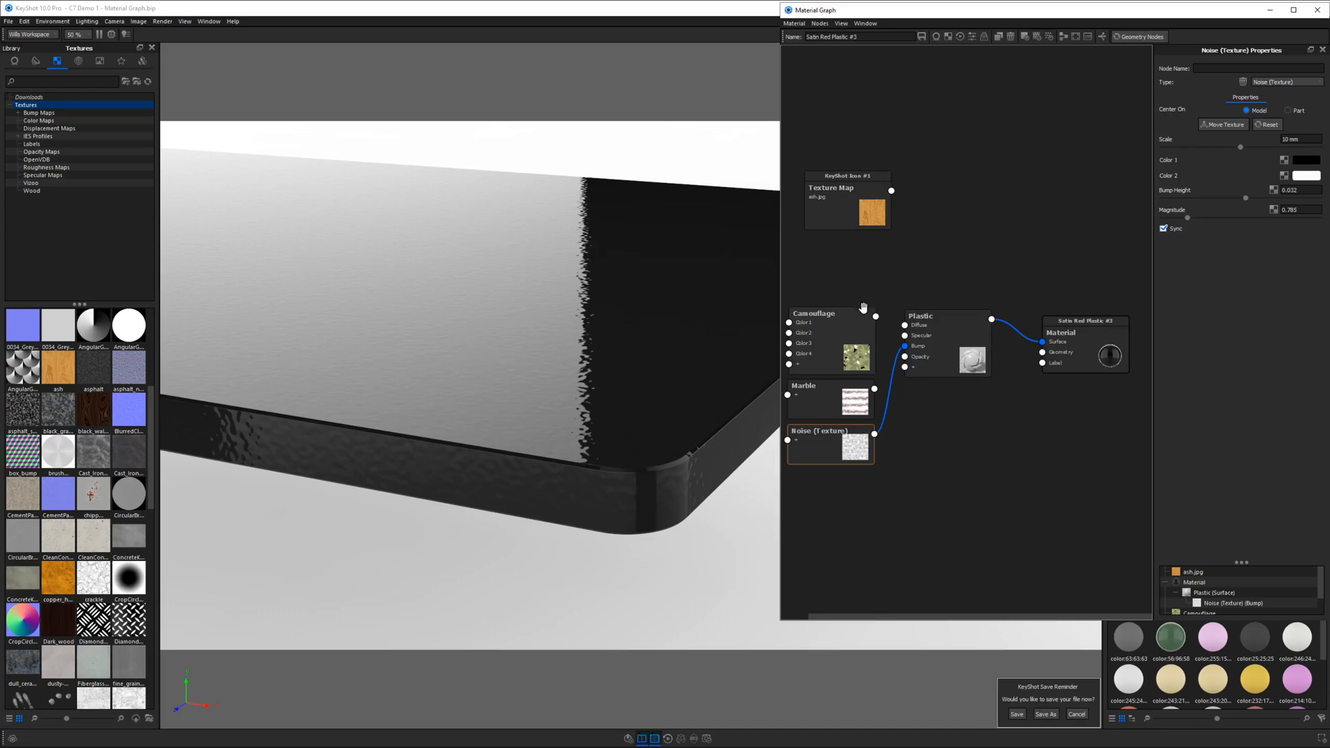
drag(861, 209, 859, 142)
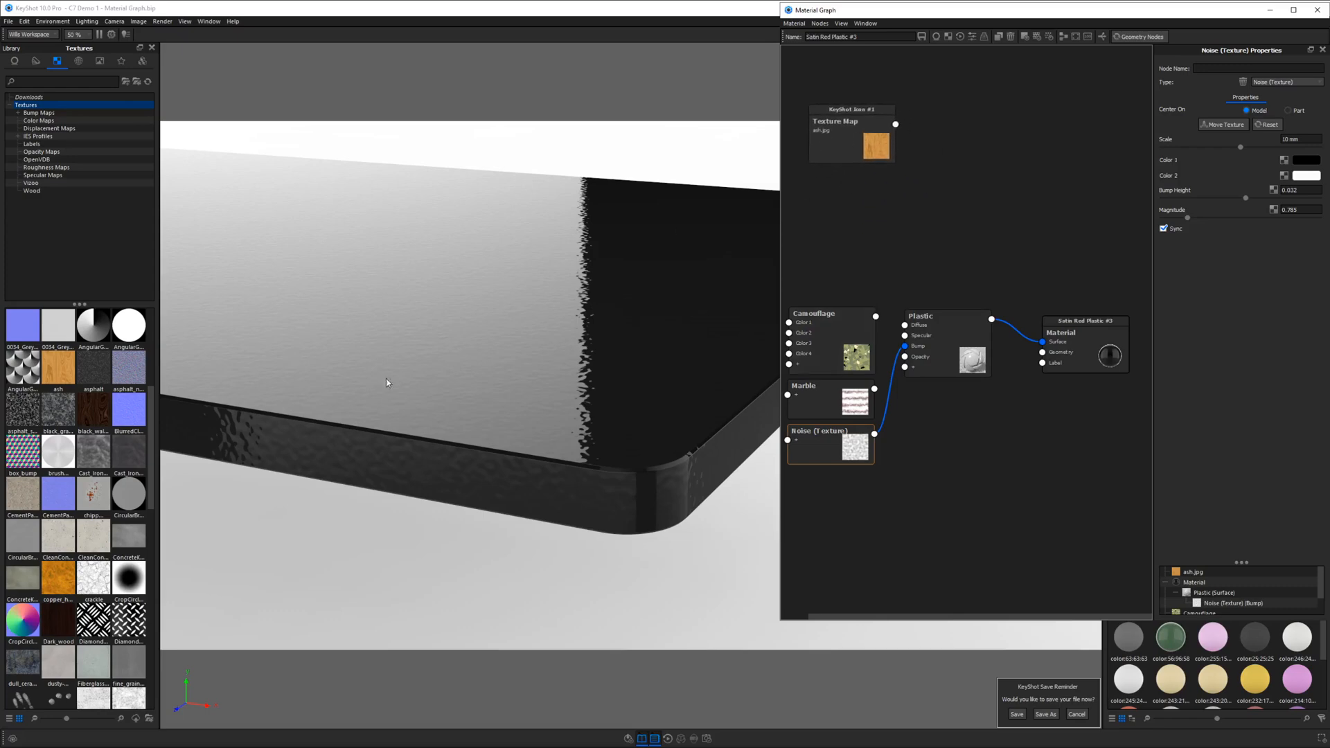
drag(838, 132, 830, 106)
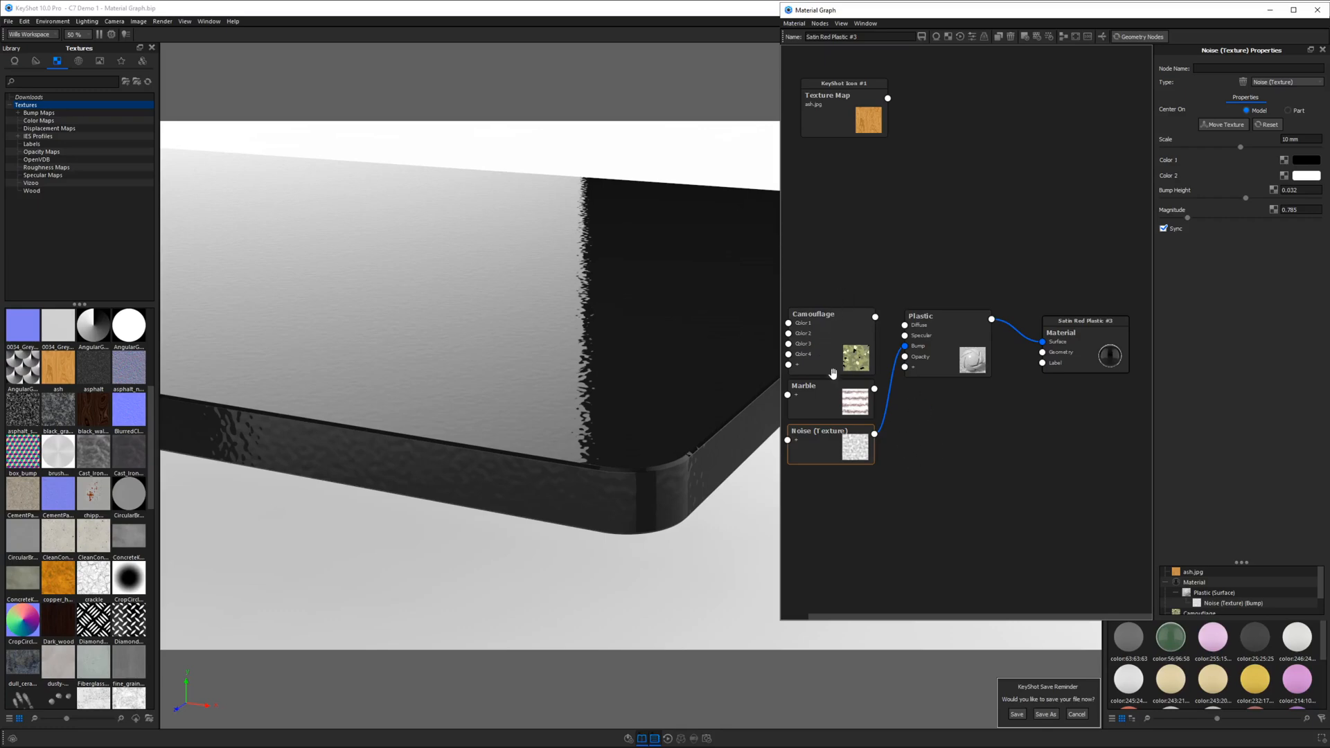
drag(830, 353, 830, 350)
drag(834, 400, 835, 439)
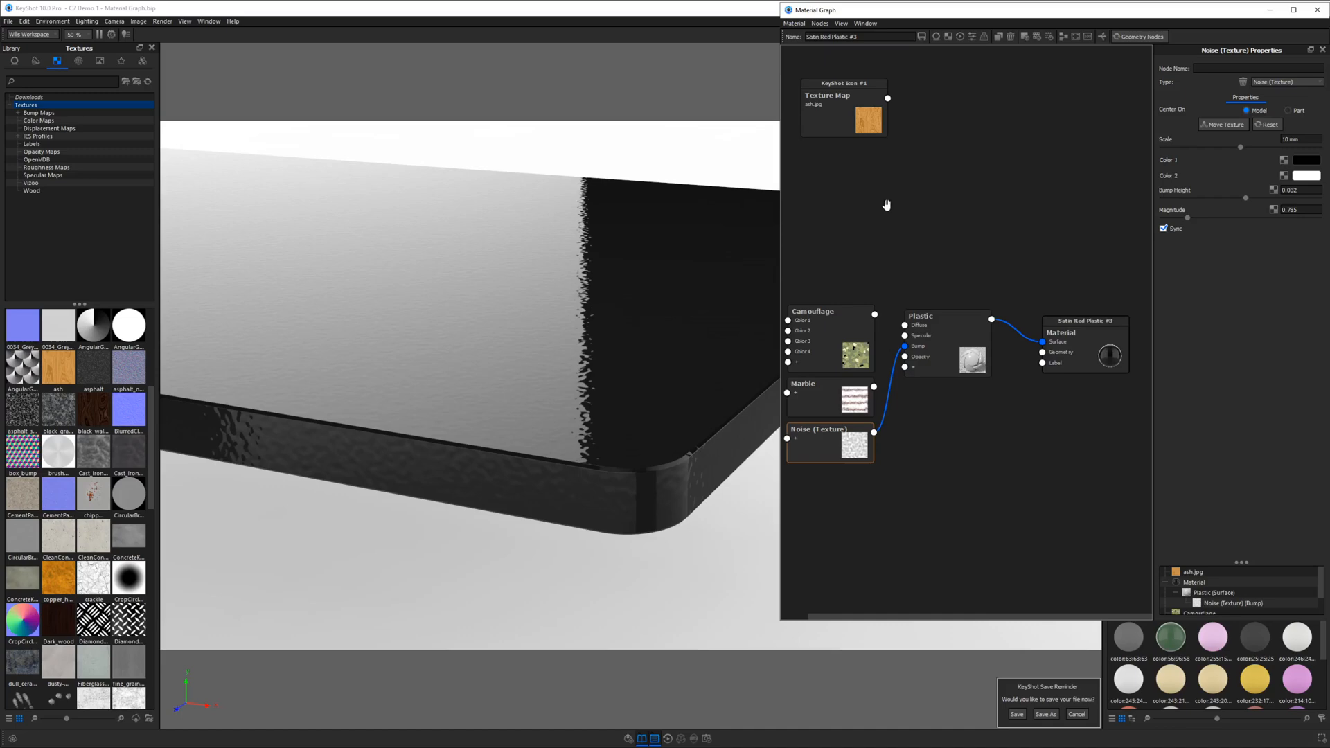
right_click(1003, 96)
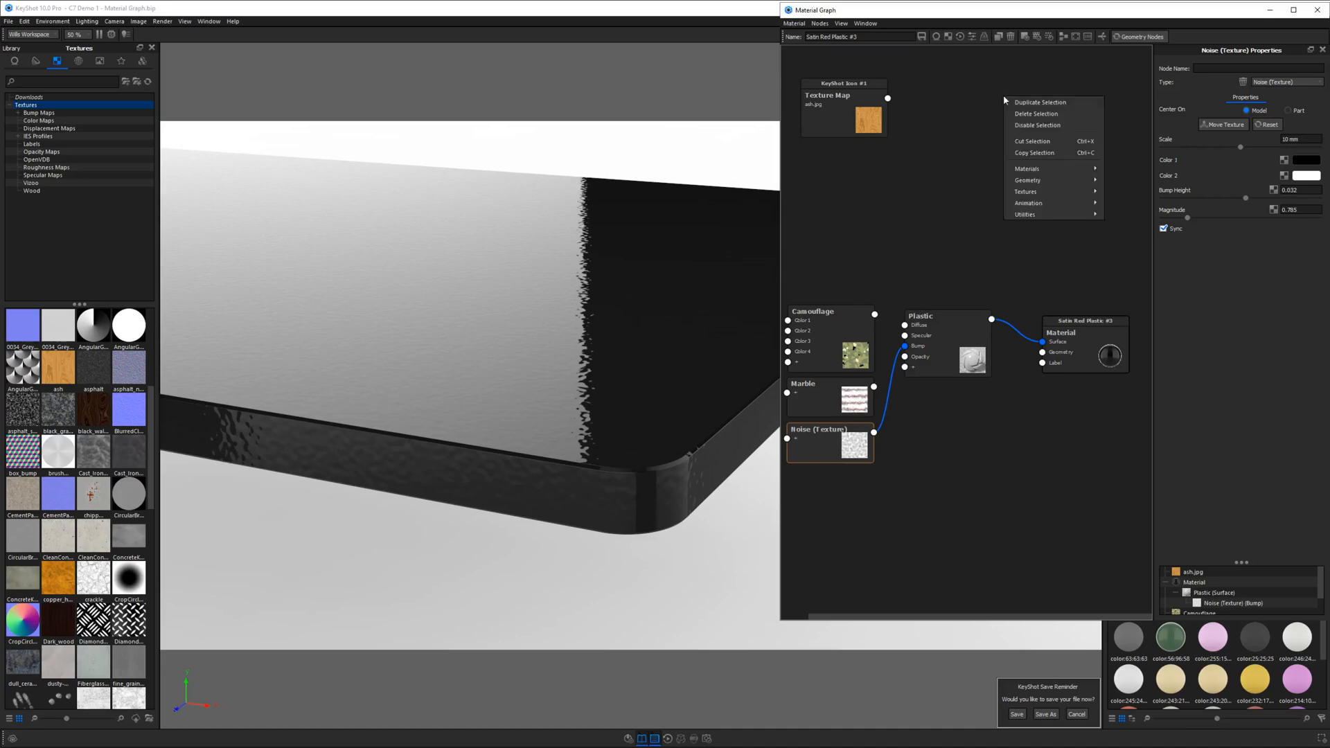
mouse_move(1046, 192)
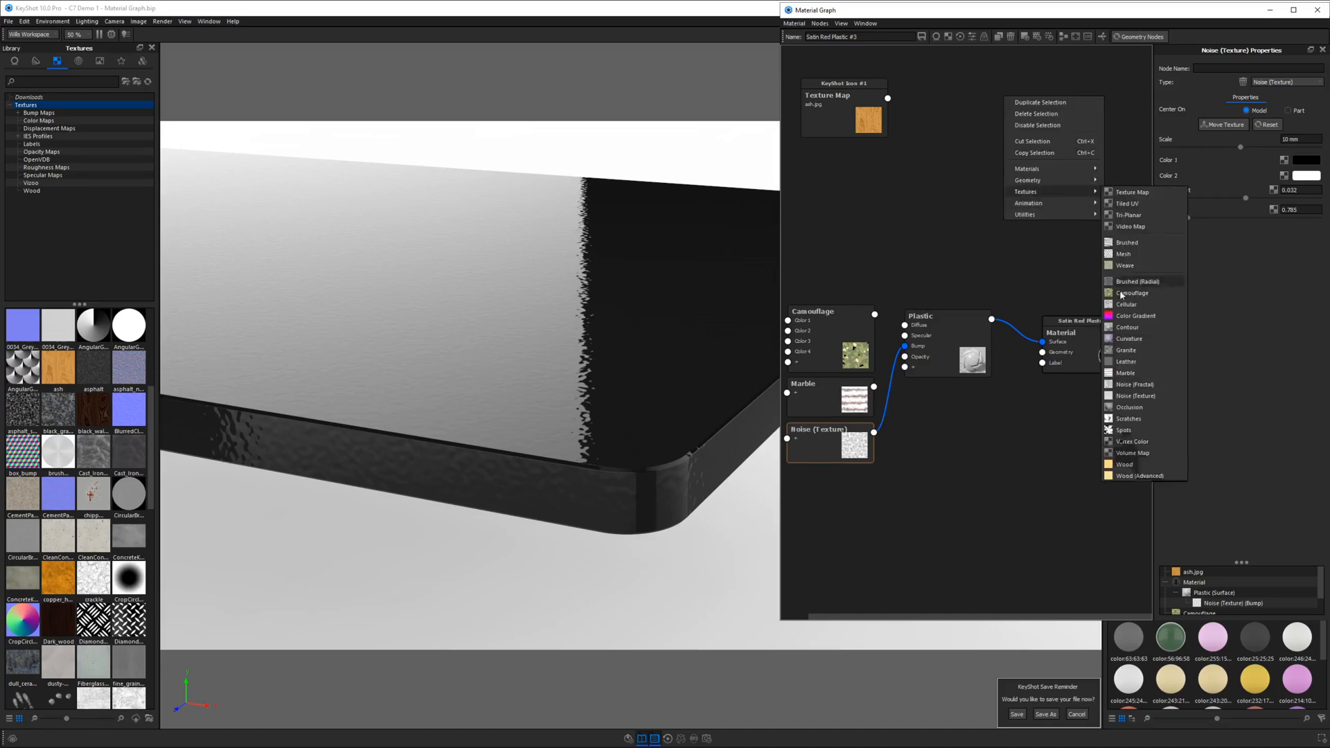
click(941, 194)
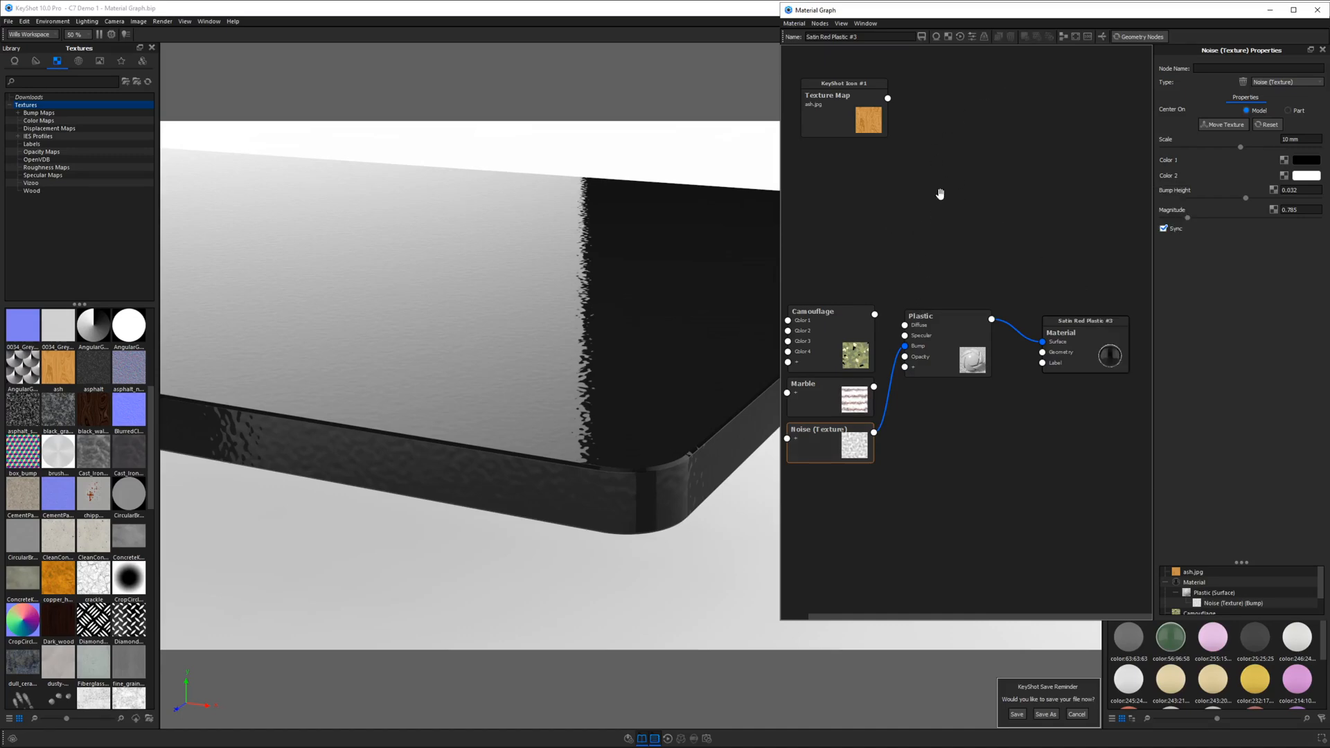